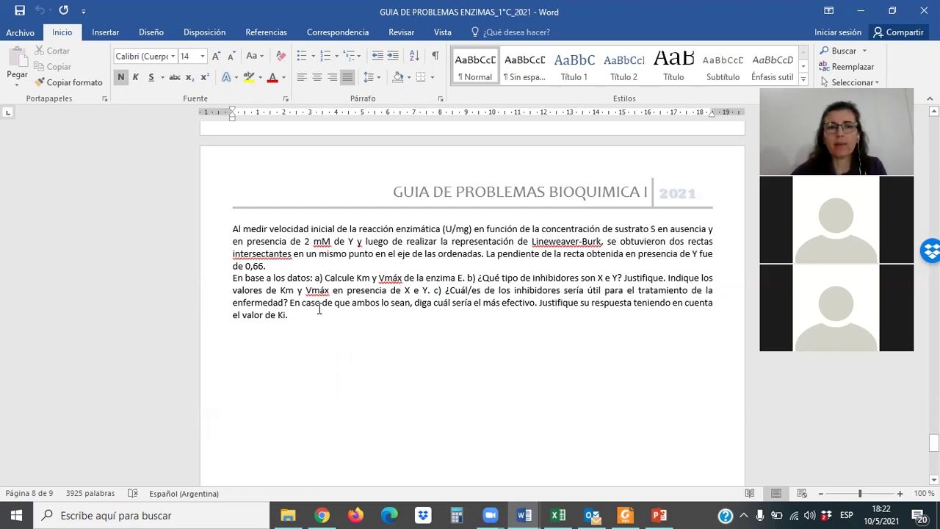
# Locate problem 27's data table in the Word guide, then switch to Excel and create a blank workbook.
pyautogui.scroll(5, 330, 298)
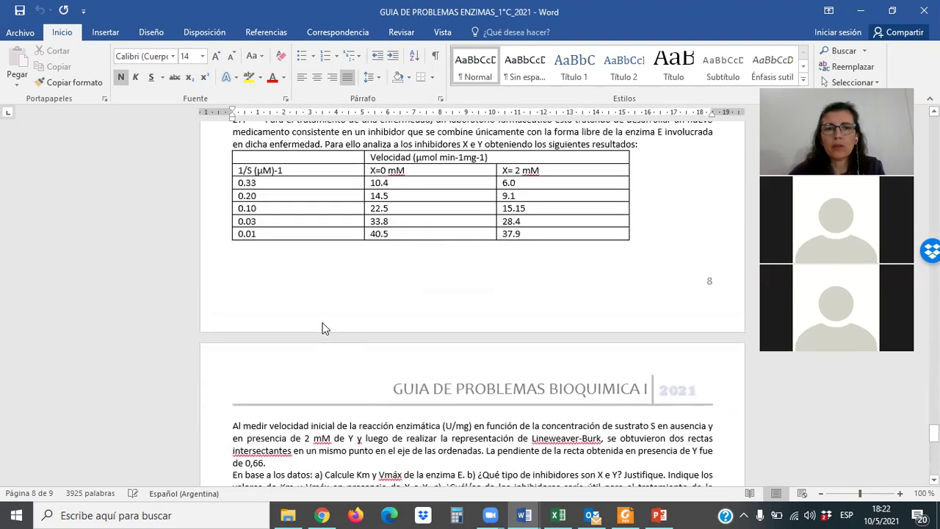
pyautogui.scroll(1, 322, 328)
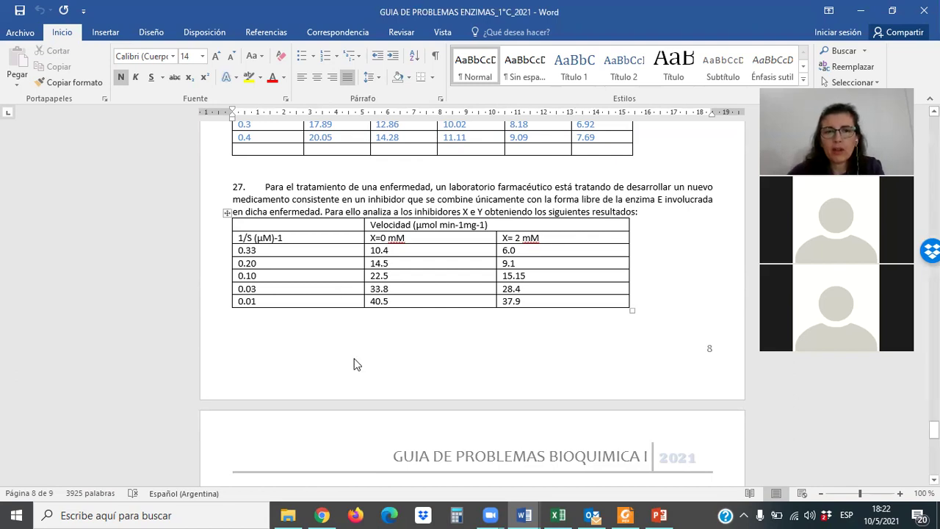
pyautogui.click(558, 514)
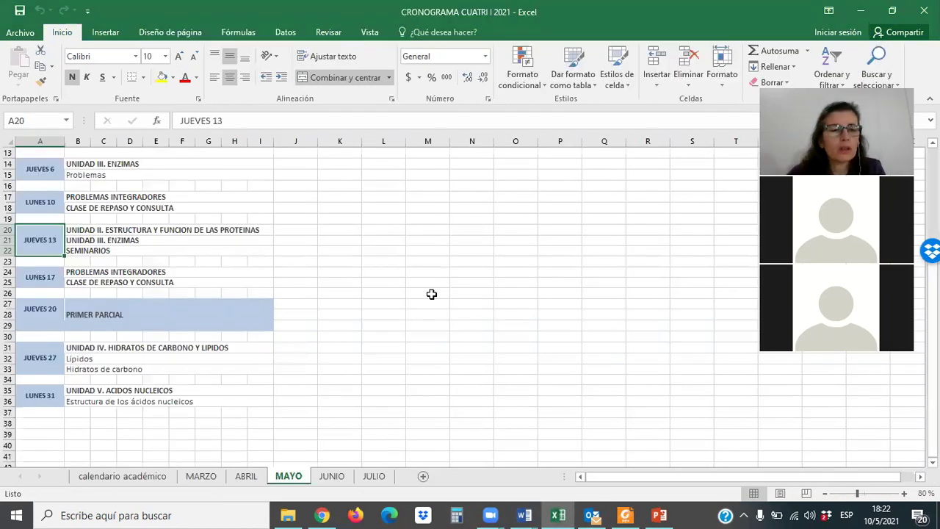
pyautogui.click(23, 34)
pyautogui.click(16, 94)
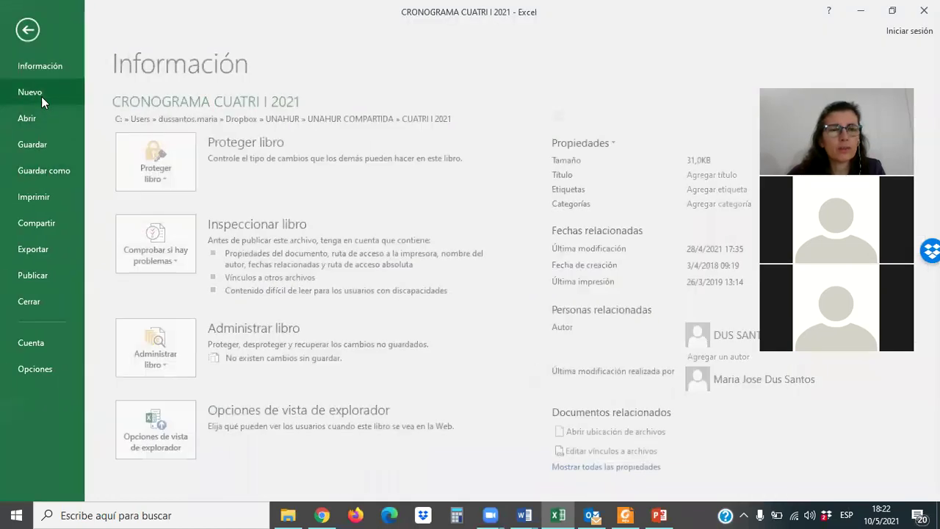
pyautogui.click(153, 226)
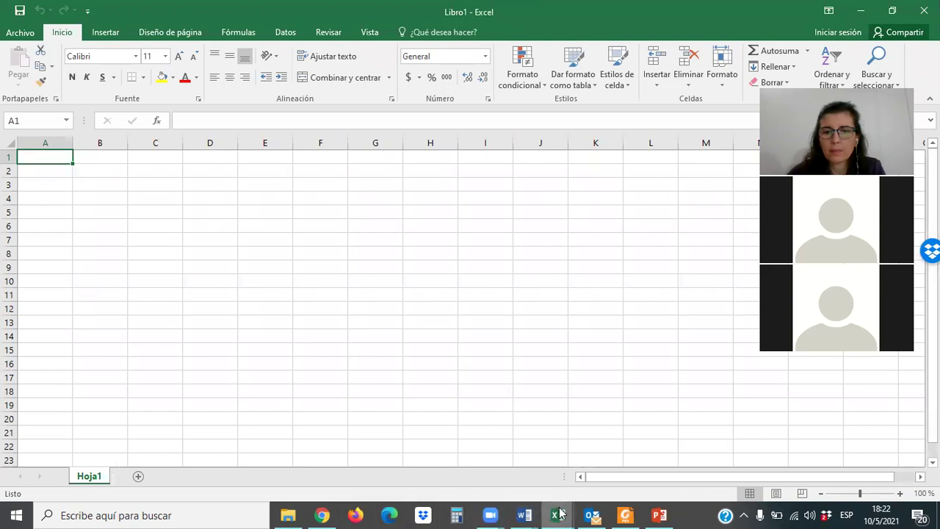
# Copy the five 1/S values from problem 27's table in Word into A3:A7 of the blank Excel workbook.
pyautogui.click(523, 514)
pyautogui.click(560, 475)
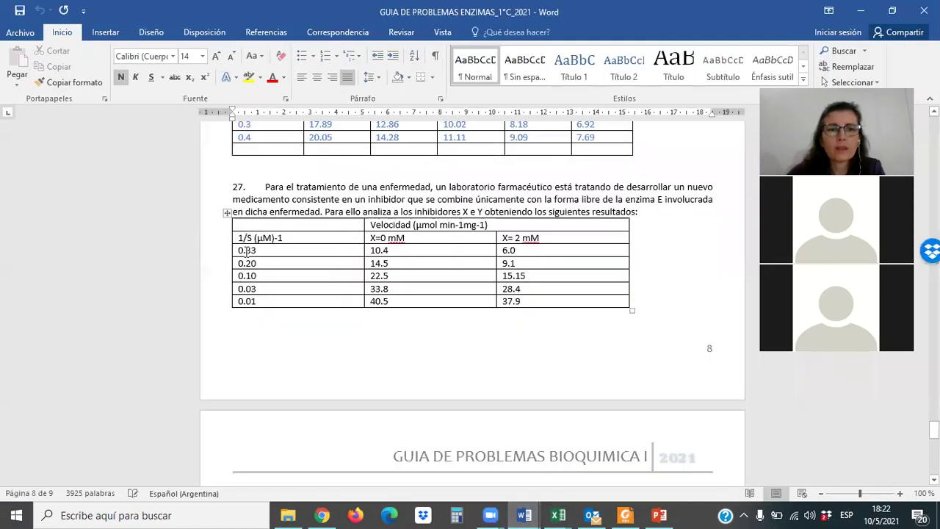
pyautogui.moveTo(233, 251); pyautogui.dragTo(257, 307)
pyautogui.hotkey('ctrl', 'c')
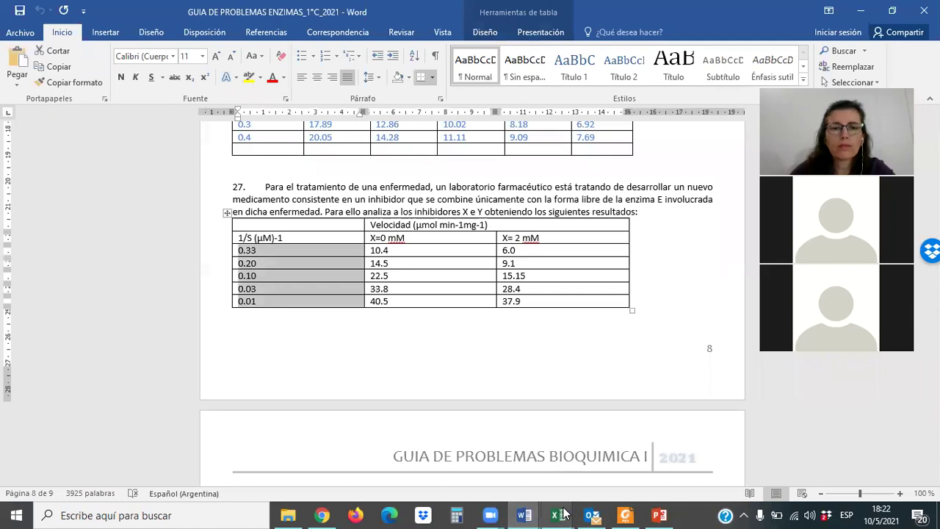
pyautogui.moveTo(562, 513)
pyautogui.click(661, 455)
pyautogui.moveTo(74, 183); pyautogui.dragTo(63, 183)
pyautogui.click(62, 182)
pyautogui.hotkey('ctrl', 'v')
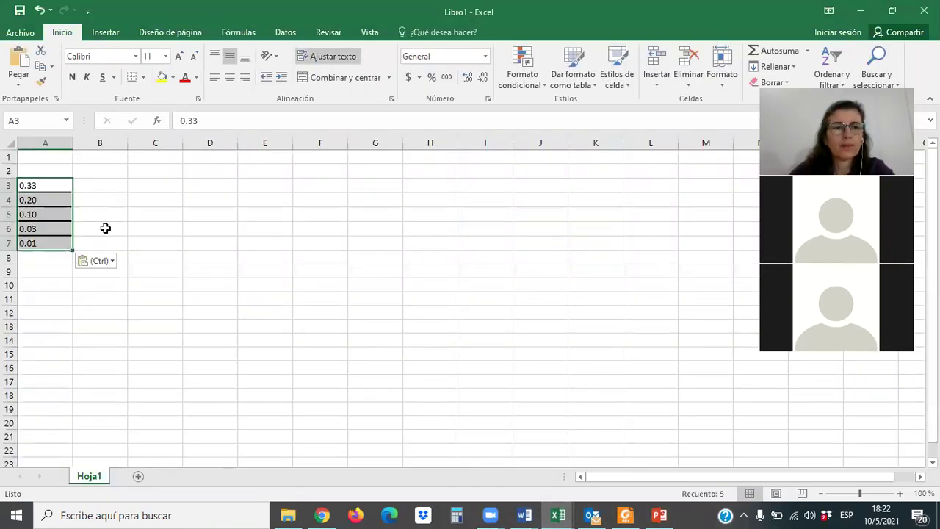
# Change the paste option of the 1/S values in A3:A7 to match the destination formatting.
pyautogui.click(103, 261)
pyautogui.click(104, 295)
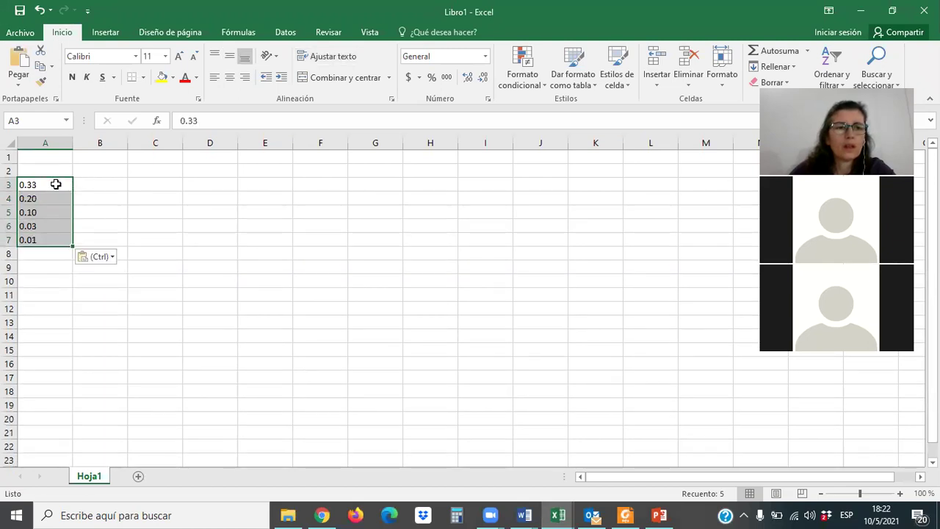
pyautogui.click(108, 257)
pyautogui.click(89, 293)
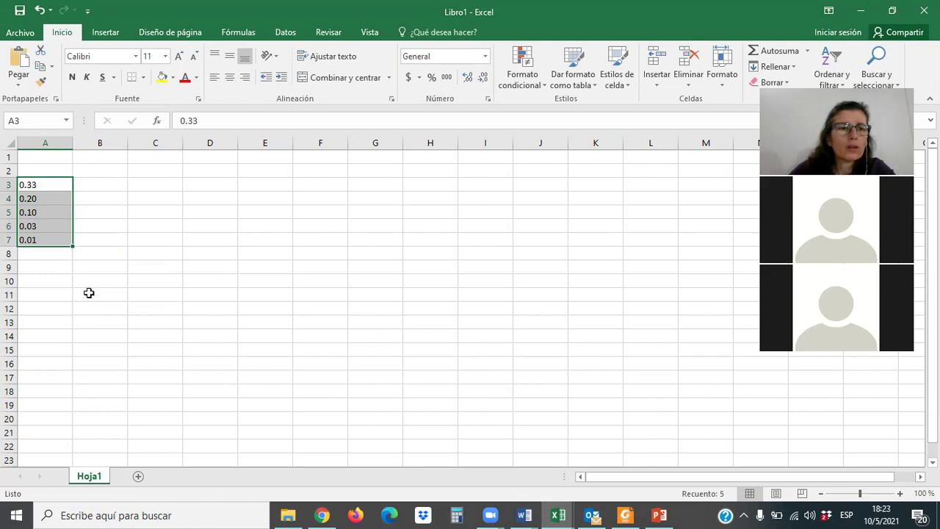
pyautogui.click(110, 271)
pyautogui.click(111, 262)
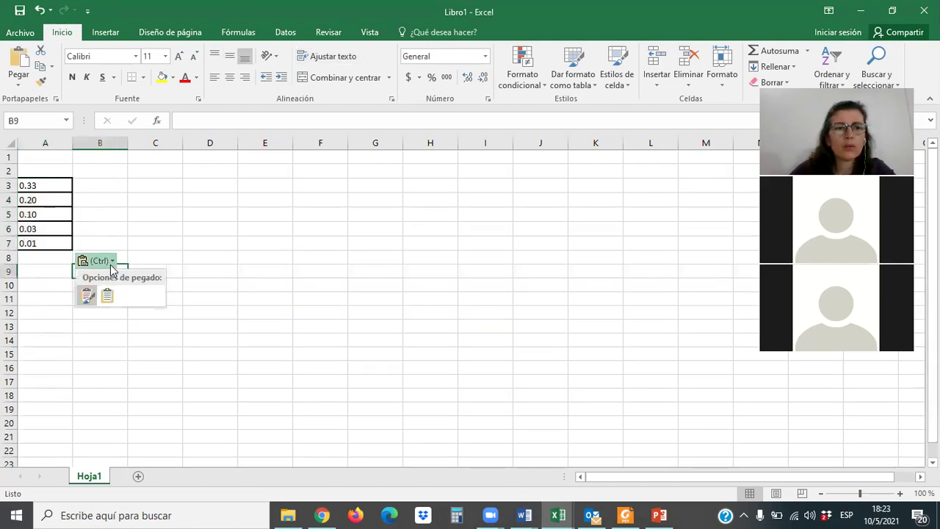
pyautogui.click(108, 295)
pyautogui.click(96, 190)
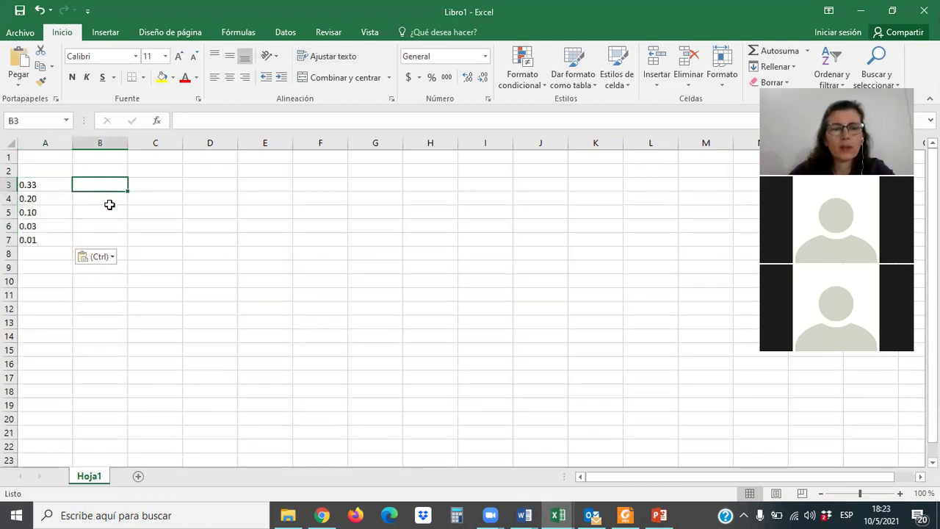
# Copy the X=0 mM velocities from problem 27's table in Word into C3:C7 of the Excel workbook, matching the destination formatting.
pyautogui.click(534, 514)
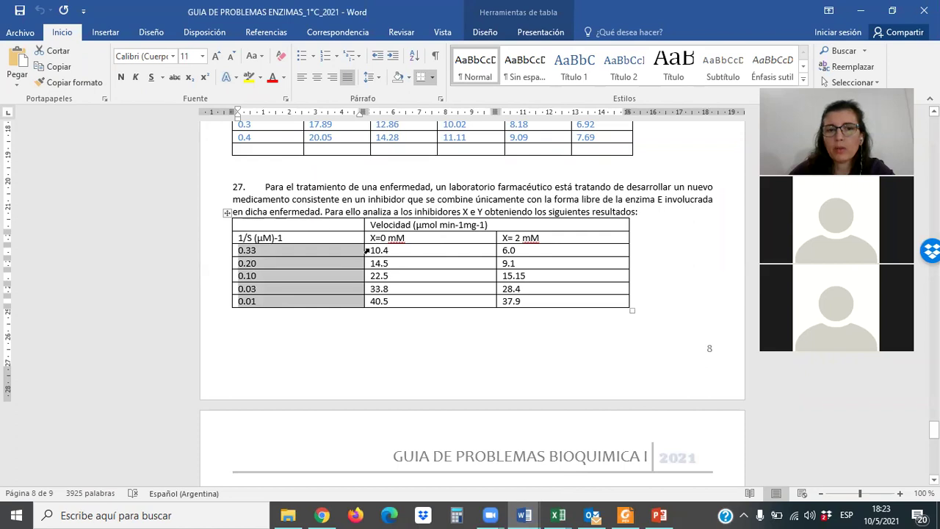
pyautogui.moveTo(375, 250); pyautogui.dragTo(389, 299)
pyautogui.hotkey('ctrl', 'c')
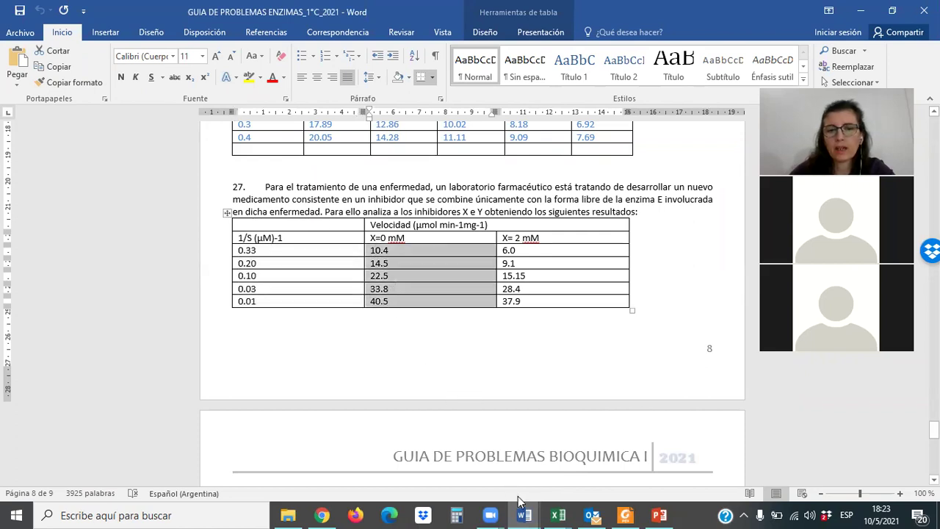
pyautogui.click(558, 515)
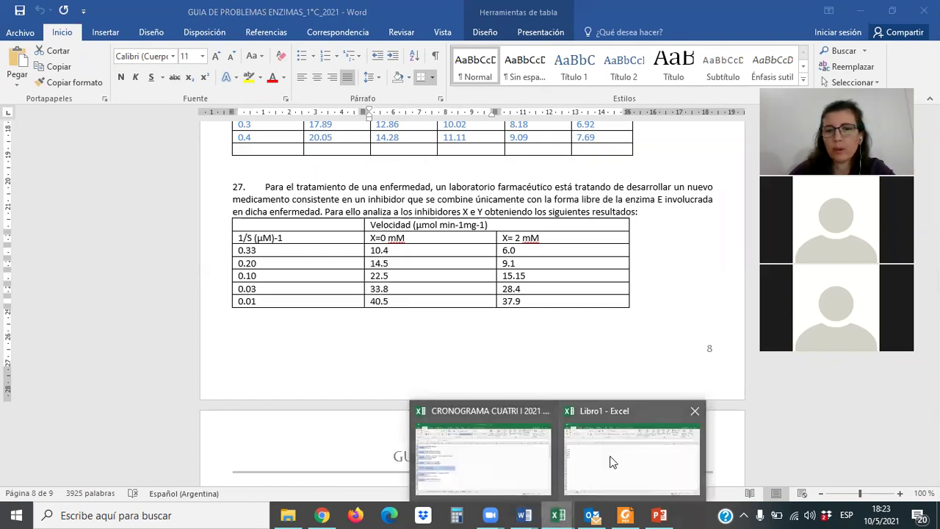
pyautogui.click(629, 491)
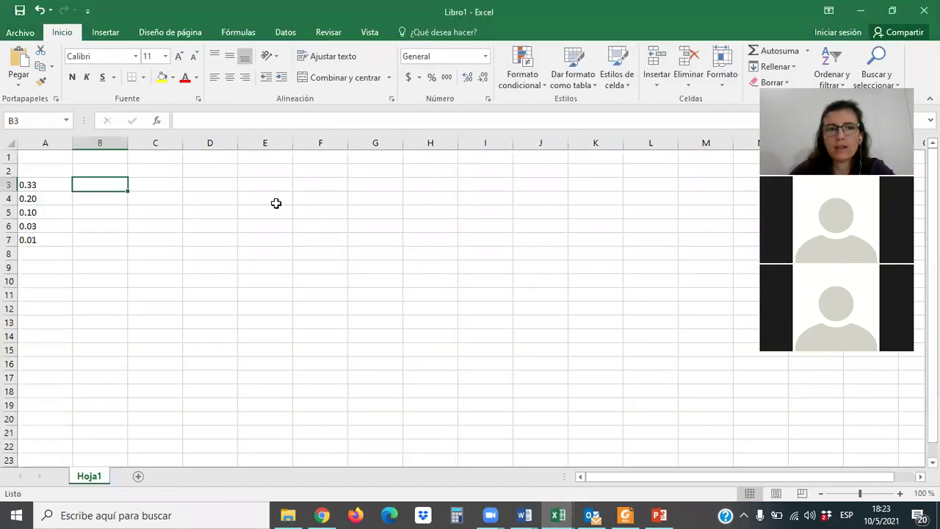
pyautogui.click(155, 183)
pyautogui.hotkey('ctrl', 'v')
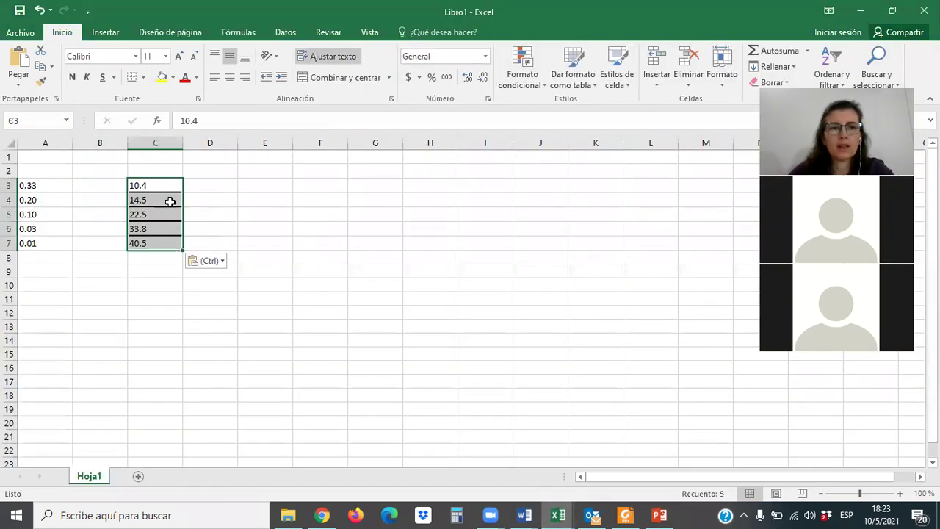
pyautogui.click(218, 261)
pyautogui.click(215, 297)
pyautogui.click(261, 310)
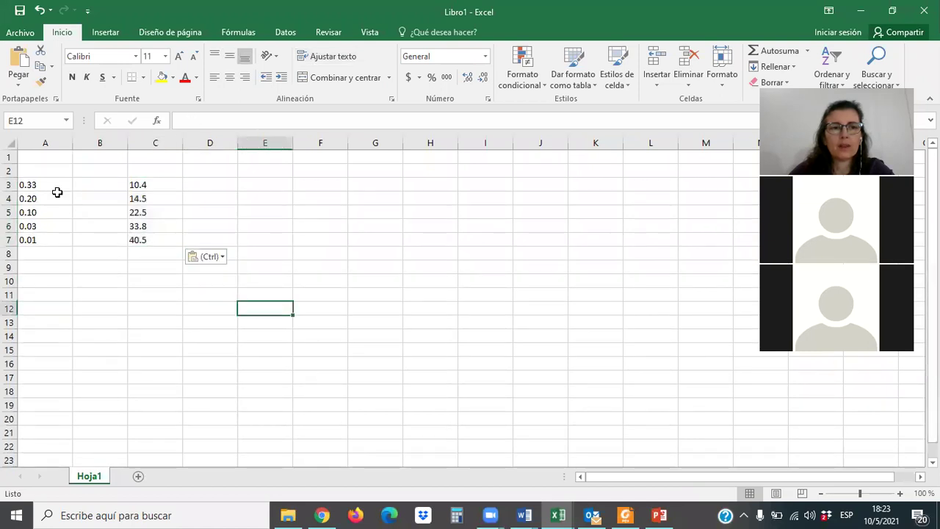
# Enter the column headings 1/S in A2, 1/V in B2 and V in C2.
pyautogui.click(39, 171)
pyautogui.write('1')
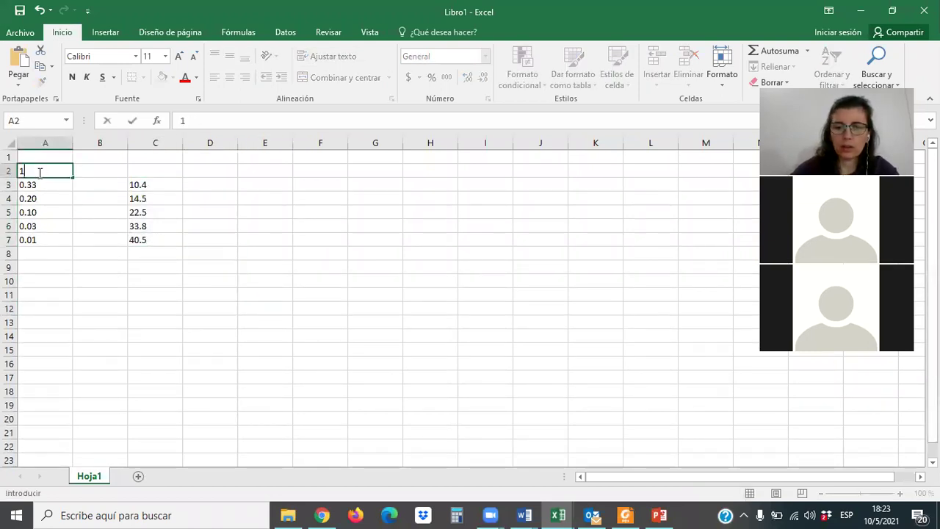
pyautogui.press('Tab')
pyautogui.press('Tab')
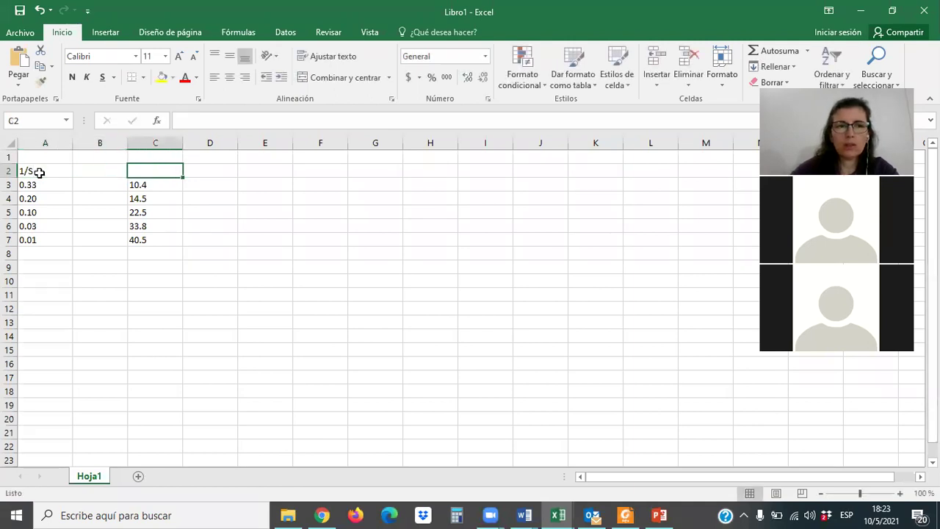
pyautogui.write('V')
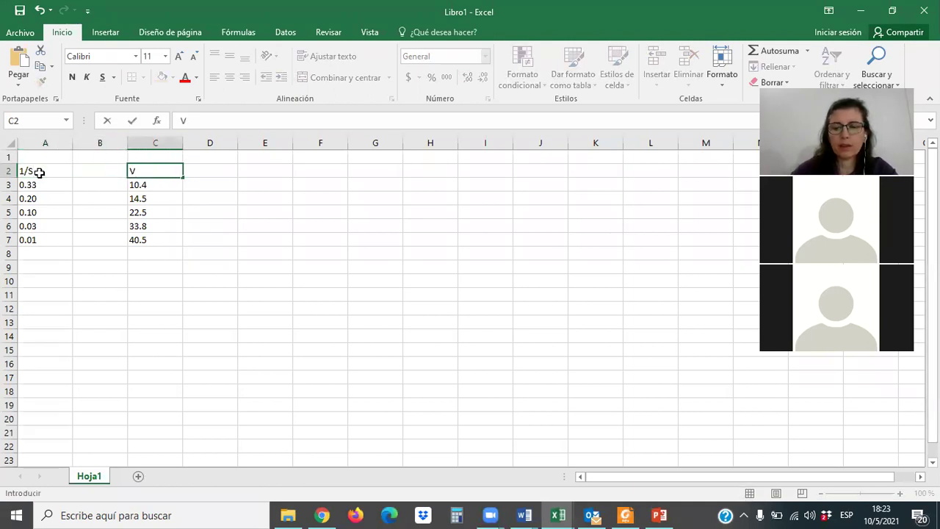
pyautogui.press('Left')
pyautogui.write('1')
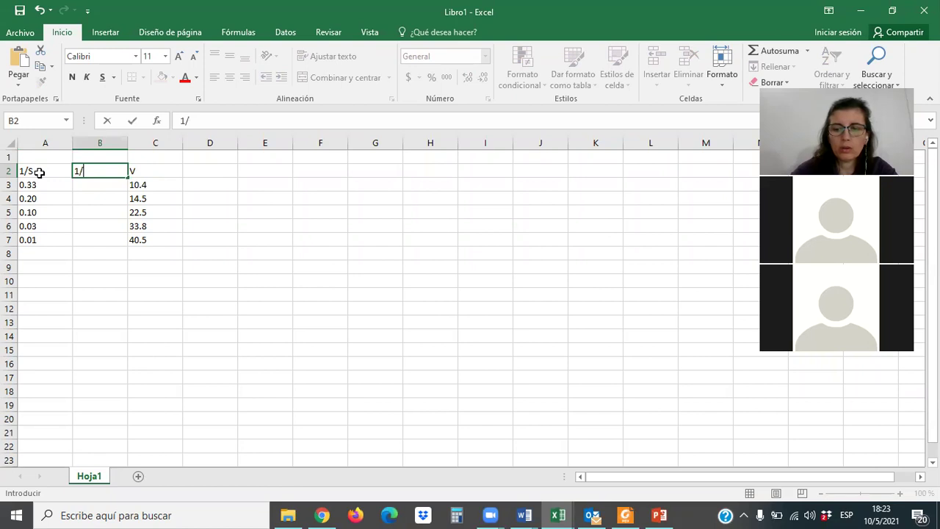
pyautogui.click(101, 298)
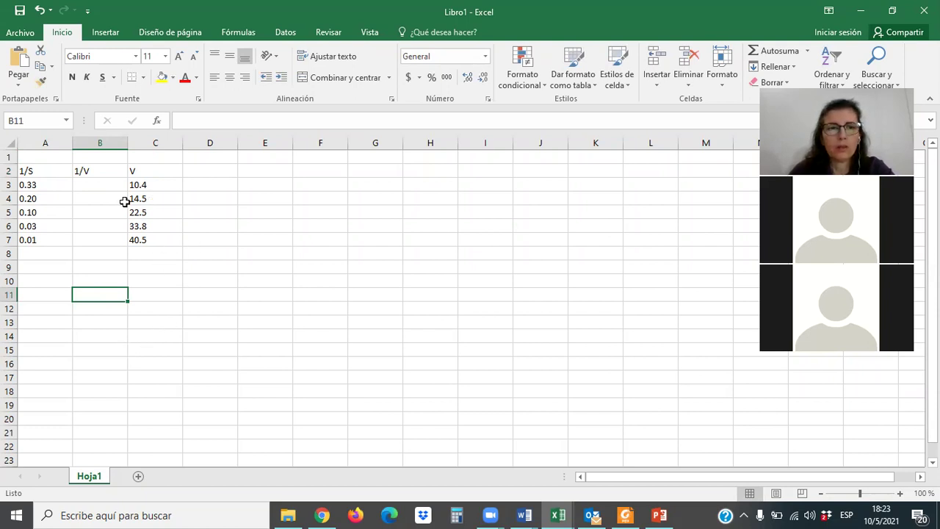
# Replace all decimal points with commas in the 1/S values in A3:A7.
pyautogui.moveTo(43, 187); pyautogui.dragTo(39, 249)
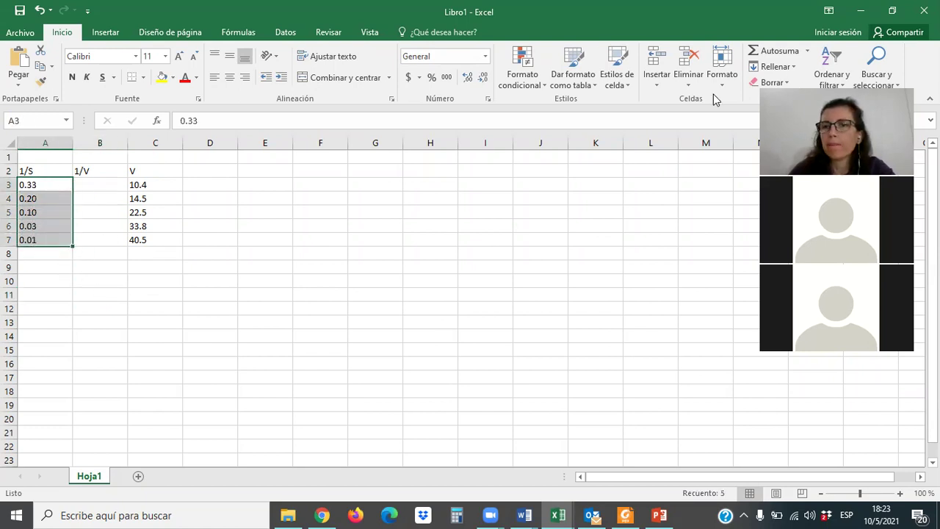
pyautogui.click(877, 65)
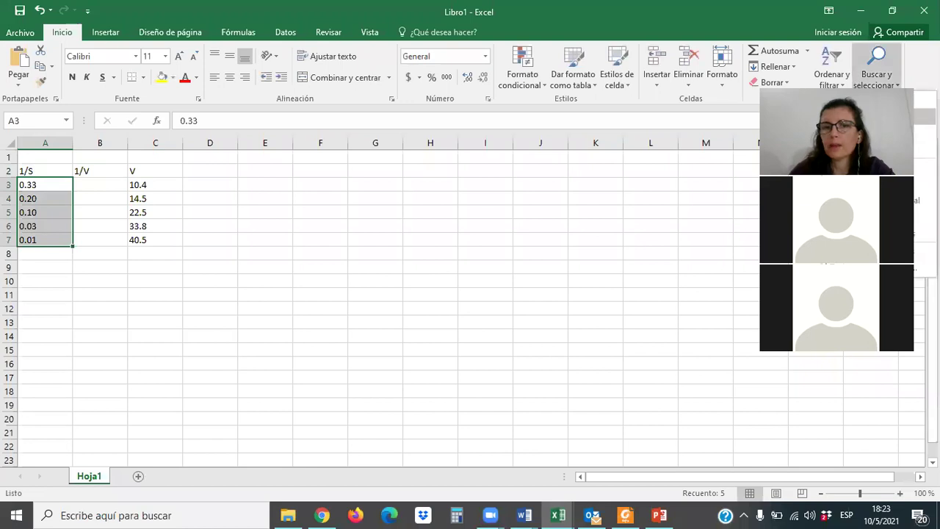
pyautogui.hotkey('ctrl', 'l')
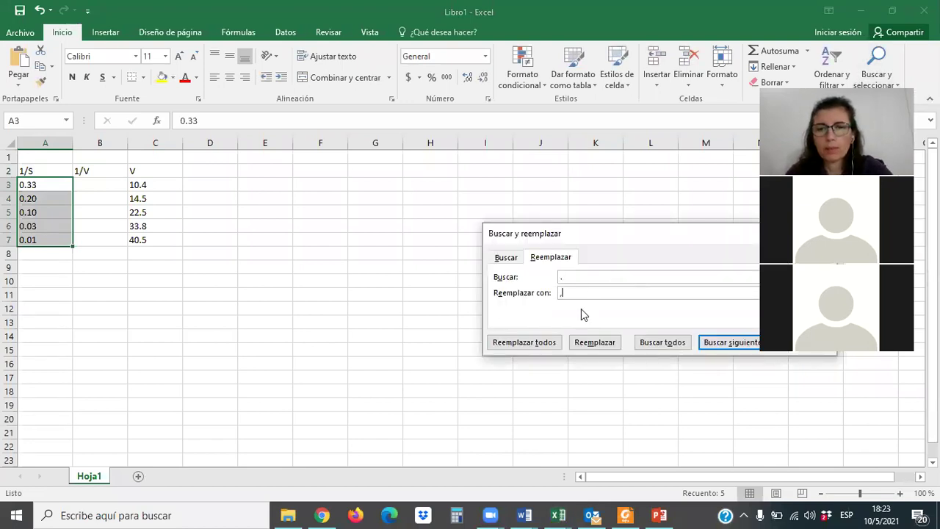
pyautogui.click(551, 343)
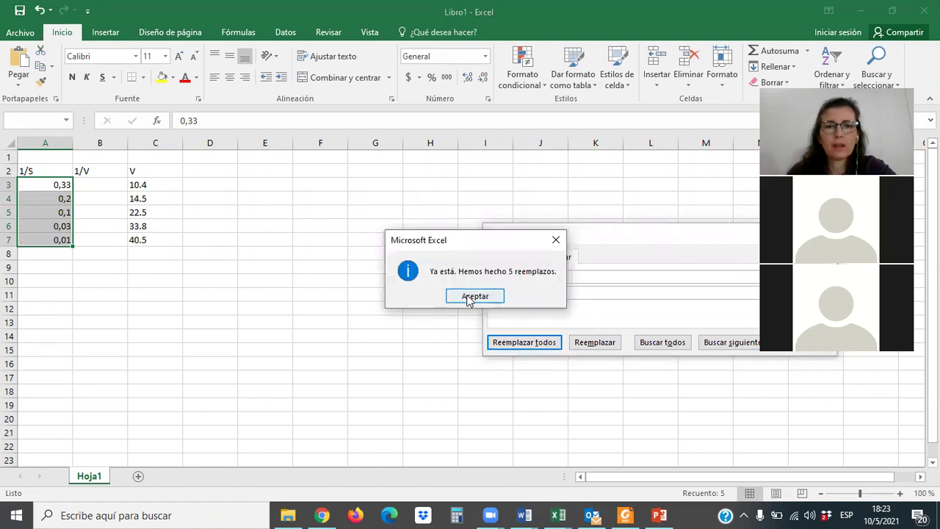
pyautogui.click(473, 295)
# Replace all decimal points with commas in the velocity values in C3:C7 and close the replace dialog.
pyautogui.moveTo(134, 184); pyautogui.dragTo(151, 242)
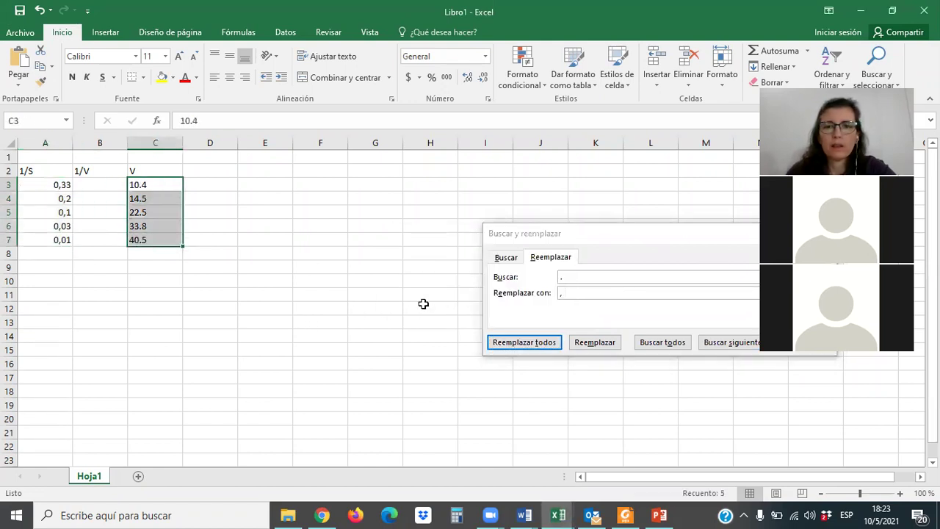
pyautogui.click(513, 343)
pyautogui.click(477, 296)
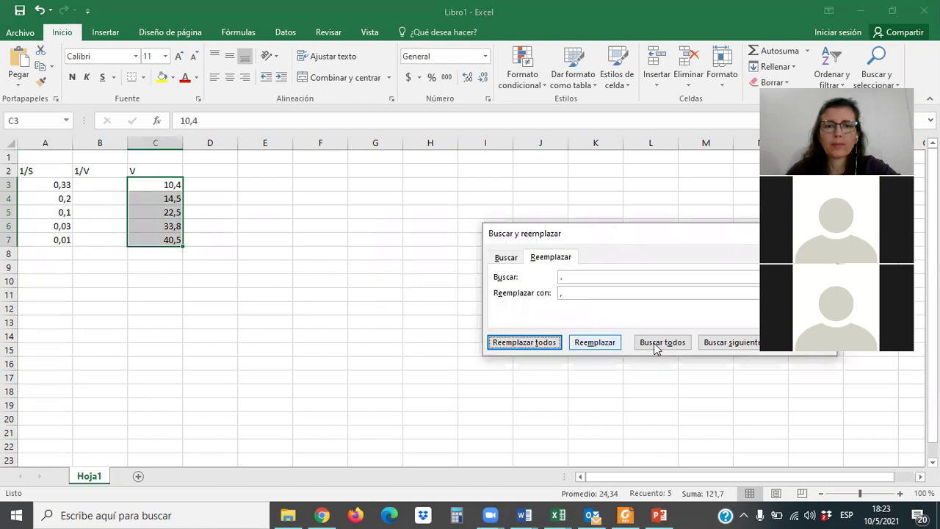
pyautogui.press('Escape')
pyautogui.click(323, 324)
# Calculate 1/V in B3 with the formula +1/C3 and fill it down to B7.
pyautogui.click(107, 186)
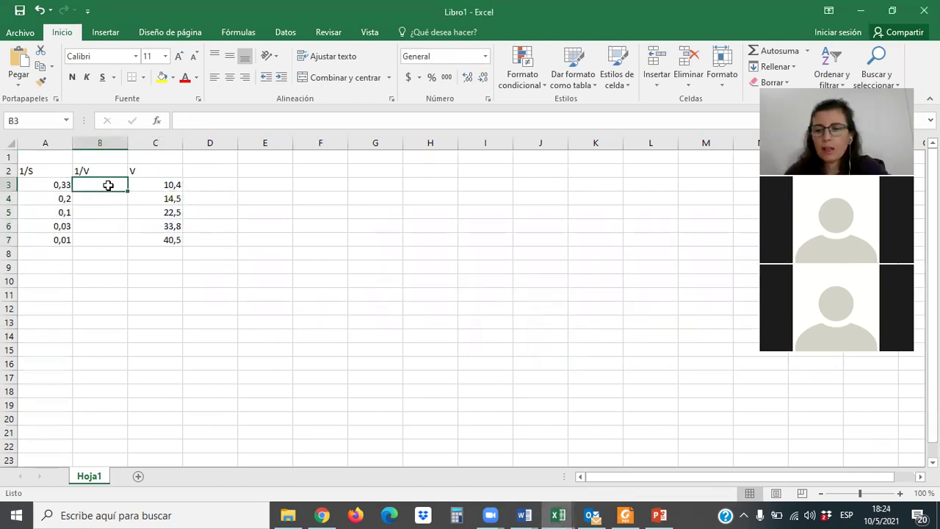
pyautogui.write('+')
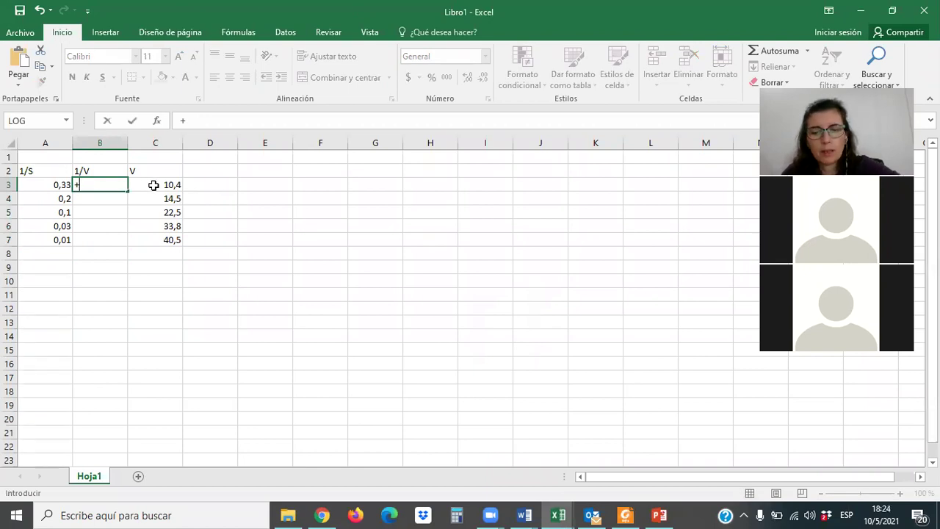
pyautogui.write('1/8')
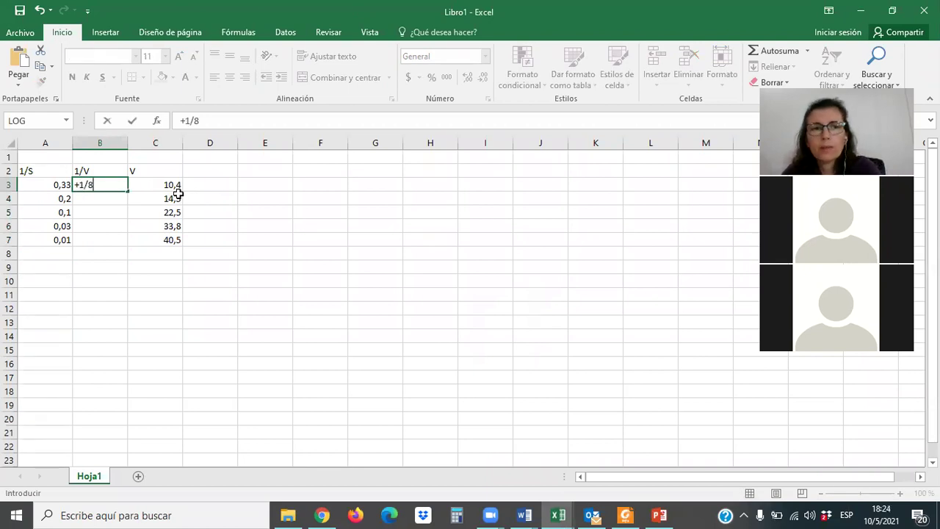
pyautogui.click(167, 185)
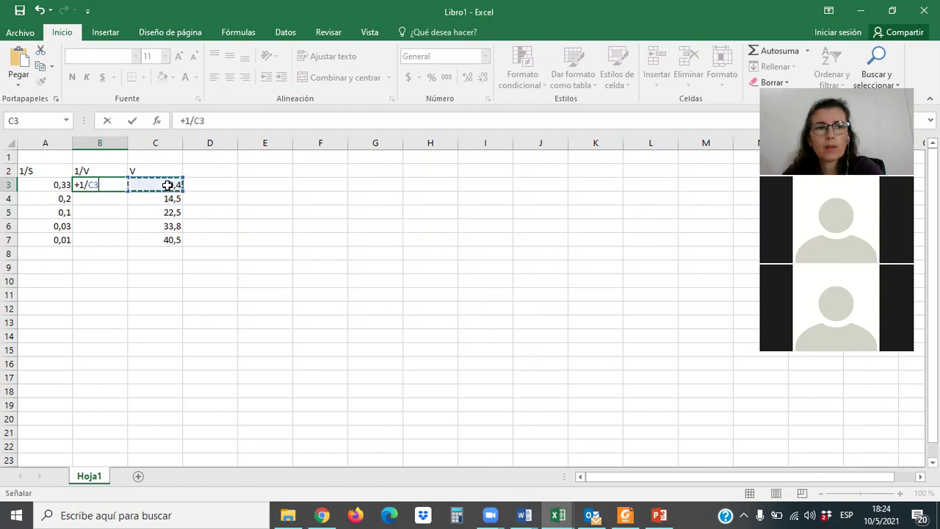
pyautogui.press('Return')
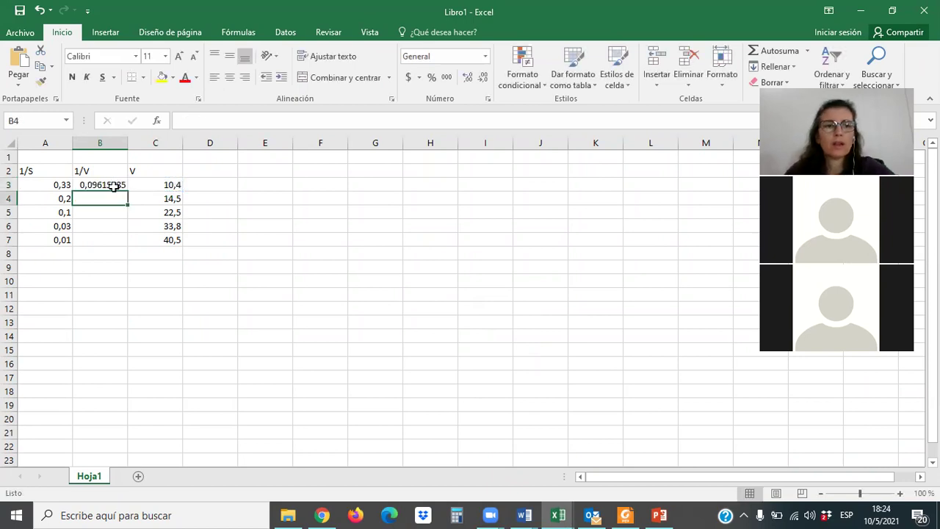
pyautogui.click(109, 185)
pyautogui.moveTo(127, 191); pyautogui.dragTo(126, 248)
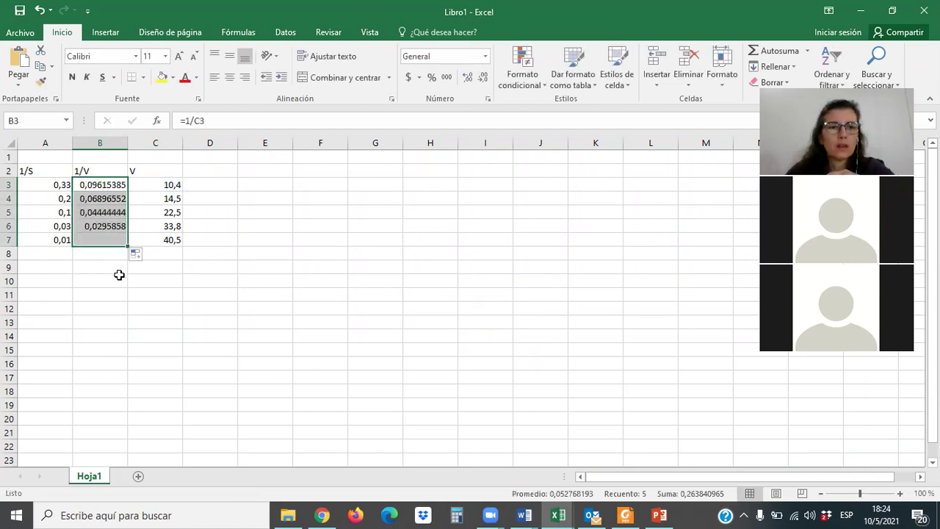
# Insert a markers-only scatter chart from A2:B7 plotting 1/V against 1/S and move it up beside the data.
pyautogui.click(117, 287)
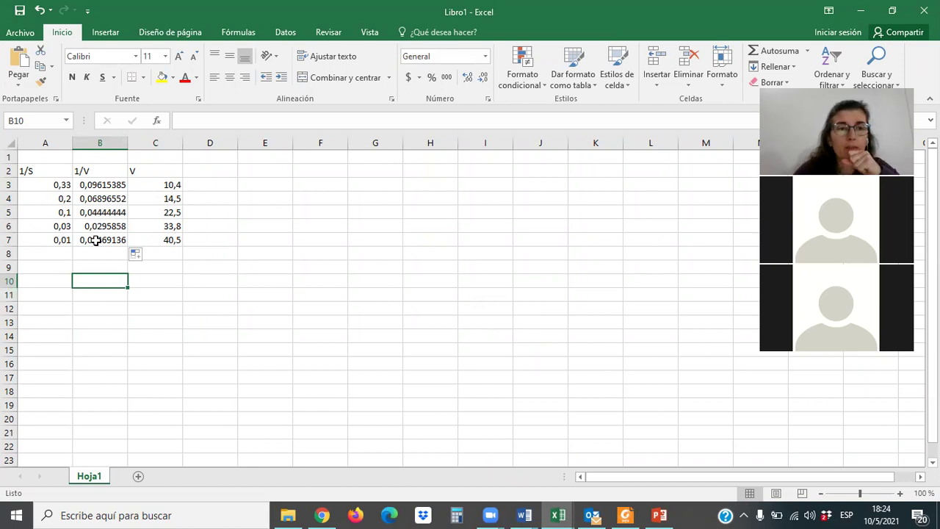
pyautogui.moveTo(49, 173); pyautogui.dragTo(107, 242)
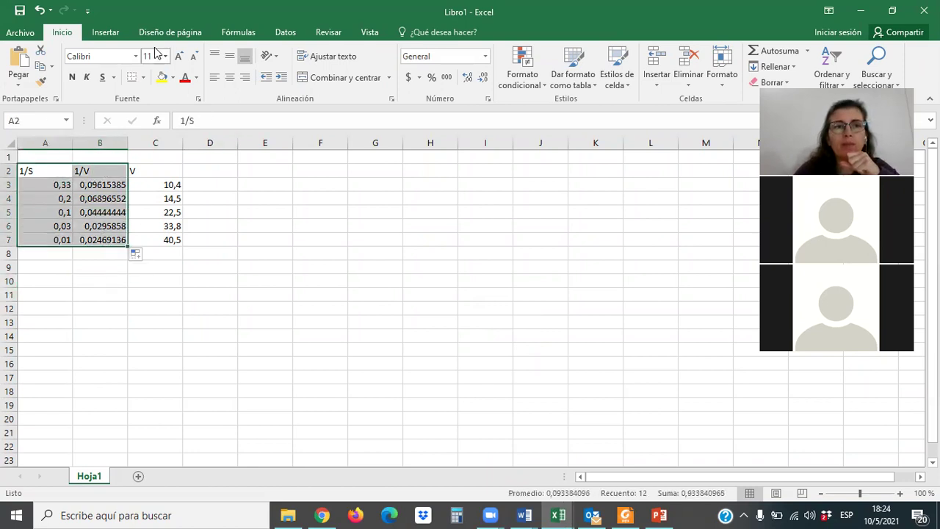
pyautogui.click(116, 32)
pyautogui.click(461, 85)
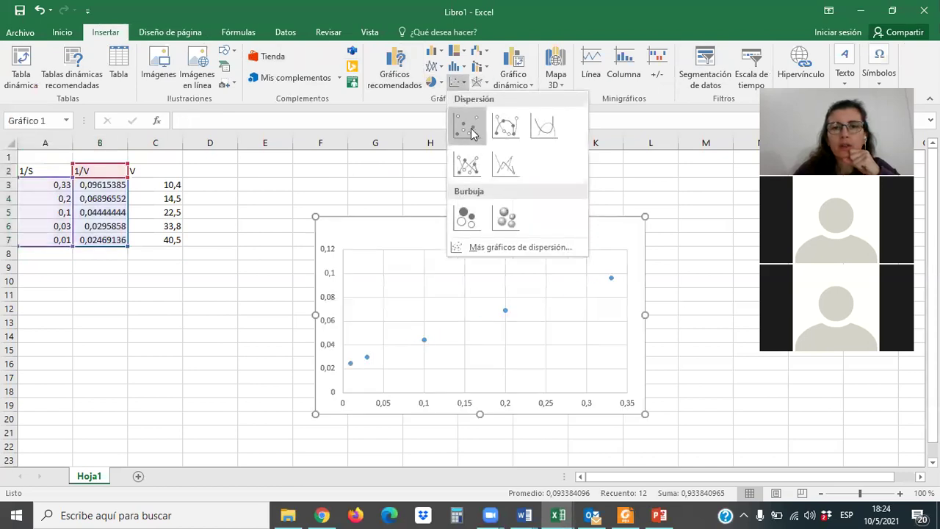
pyautogui.click(464, 124)
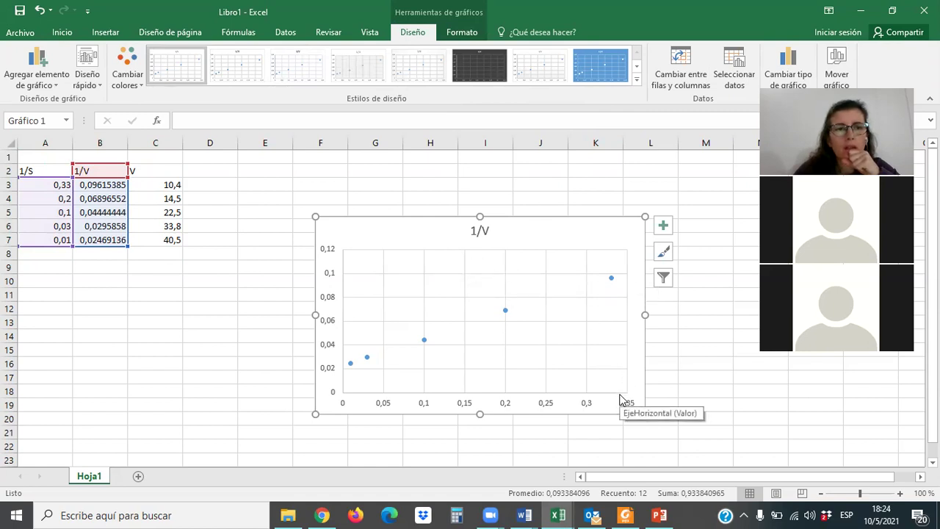
pyautogui.moveTo(561, 226); pyautogui.dragTo(537, 172)
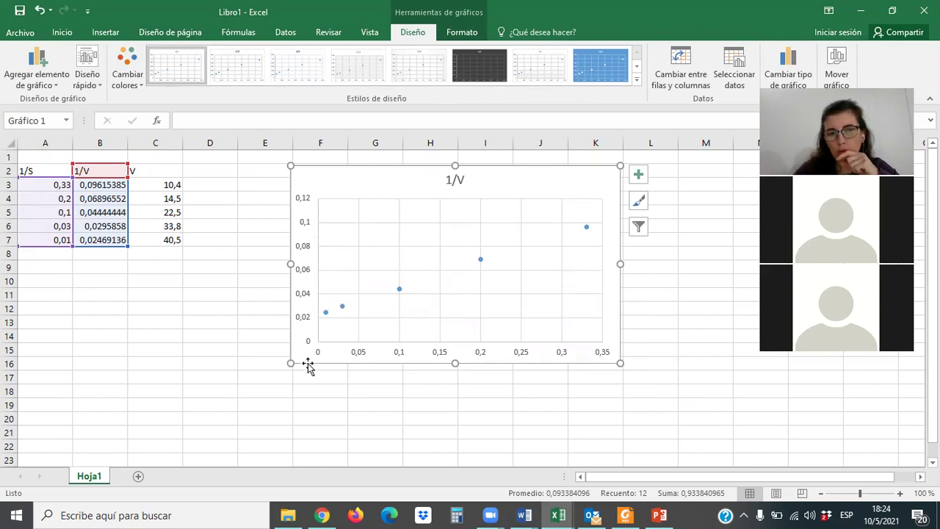
# Apply the quick chart layout with linear trendline, equation, R² and axis titles, and delete the legend.
pyautogui.click(88, 78)
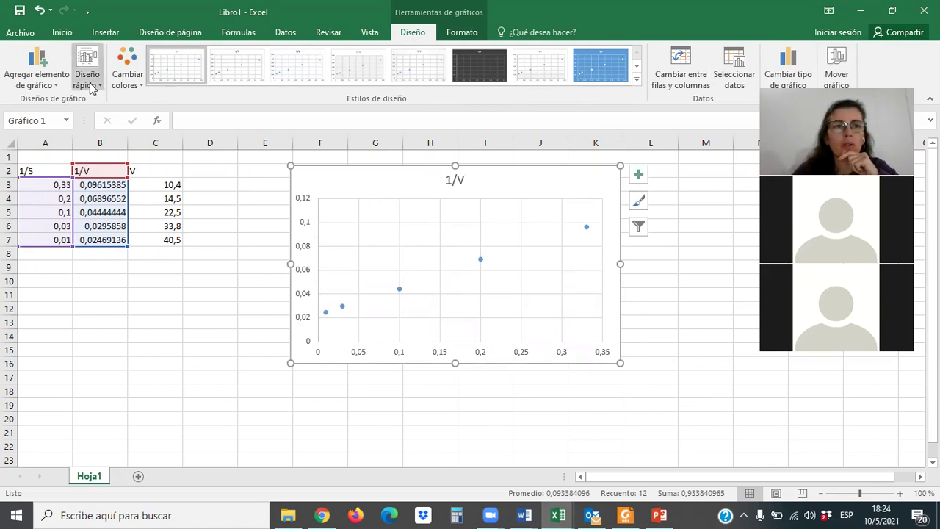
pyautogui.click(174, 184)
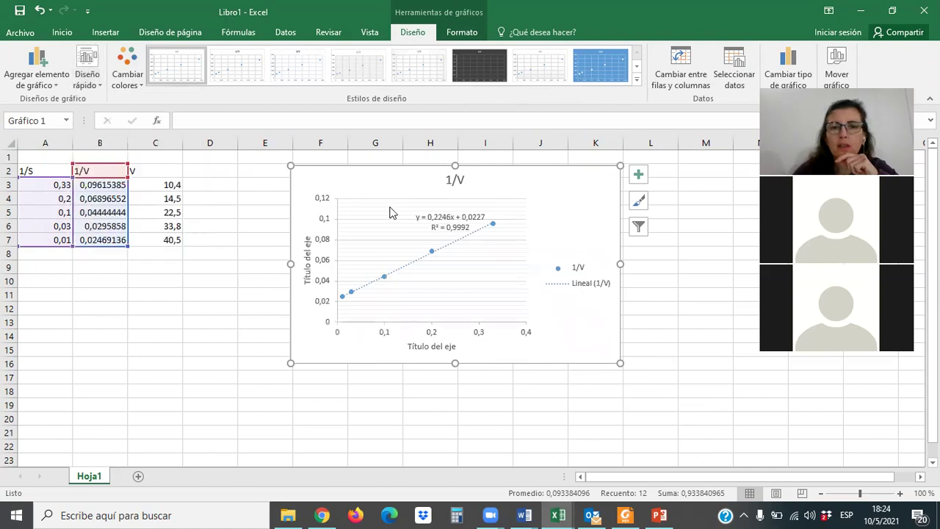
pyautogui.click(559, 267)
pyautogui.press('Delete')
# Move the trendline equation label above the plot area, beside the chart title, and shift the chart closer to the data.
pyautogui.click(517, 217)
pyautogui.moveTo(517, 216); pyautogui.dragTo(541, 181)
pyautogui.click(672, 308)
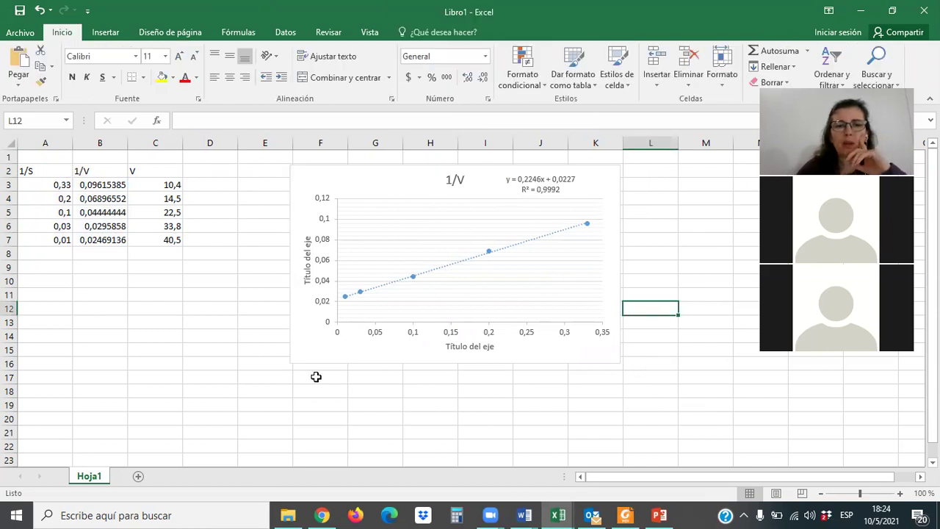
pyautogui.moveTo(388, 179); pyautogui.dragTo(338, 168)
# Enter the heading SIN INHIBIDOR in A1 above the data table.
pyautogui.click(56, 160)
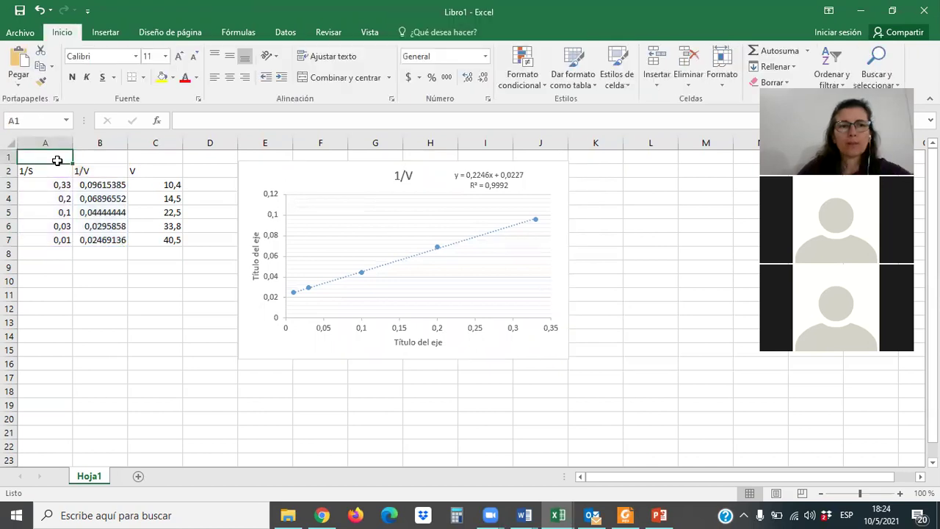
pyautogui.write('SIN INHIBIDOR')
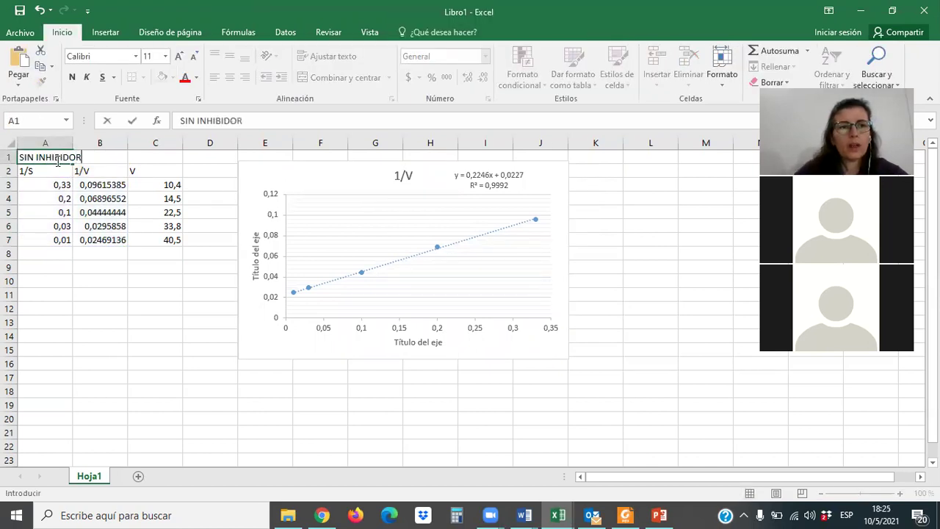
pyautogui.click(88, 281)
pyautogui.moveTo(46, 156); pyautogui.dragTo(144, 158)
pyautogui.click(281, 373)
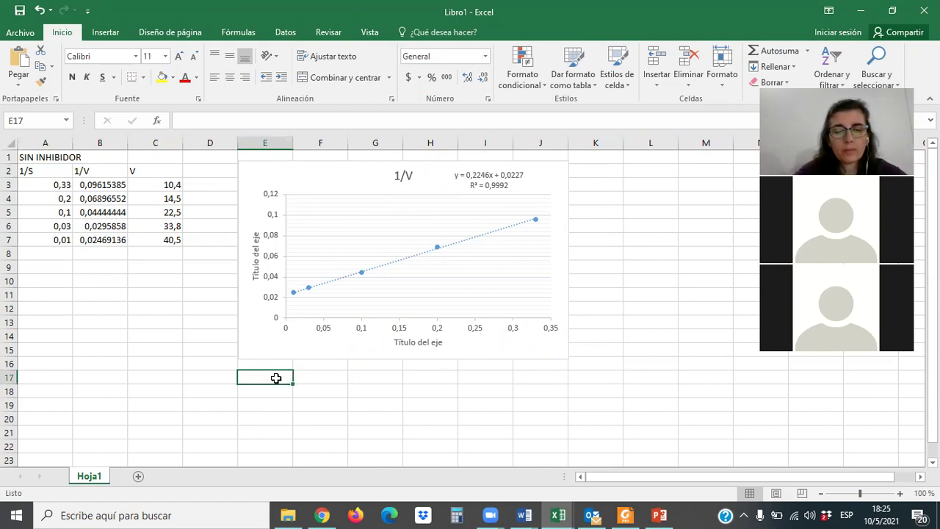
# Label the results below the chart with ordenada in E17 and Vmax in F17.
pyautogui.write('V')
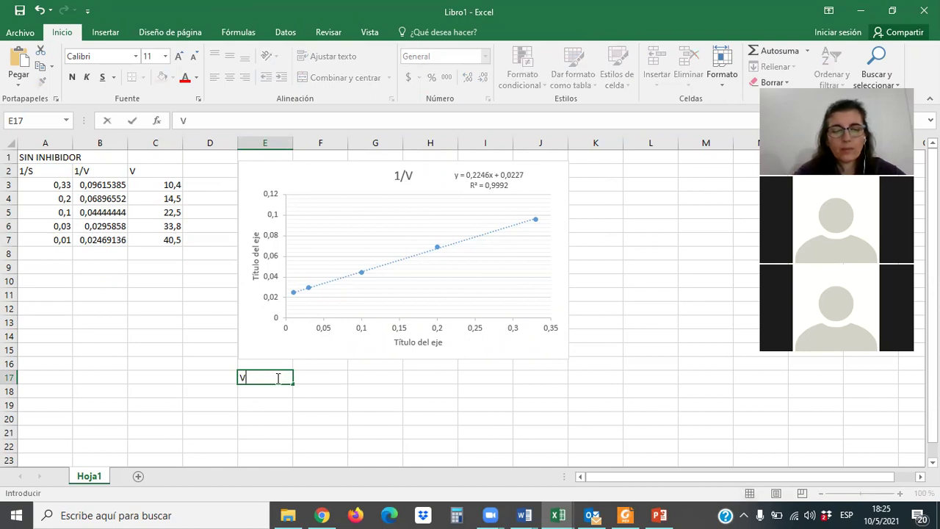
pyautogui.write('max')
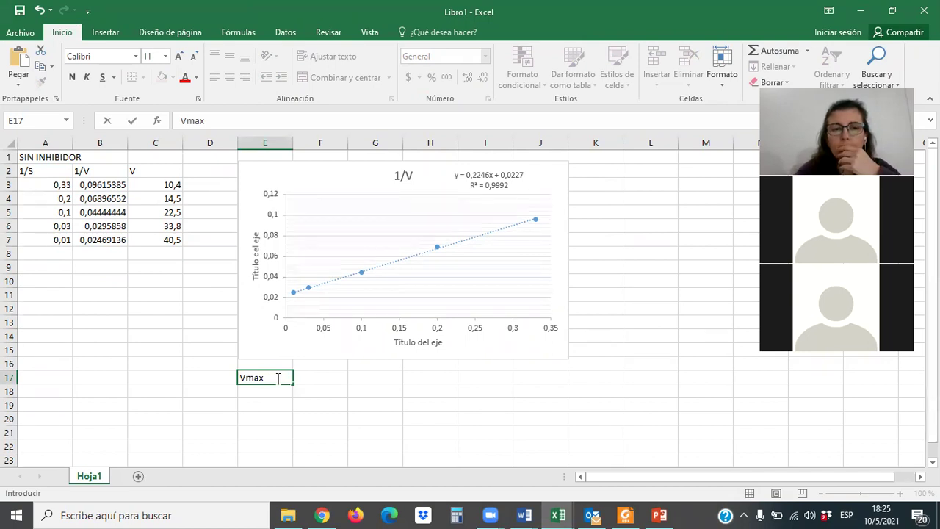
pyautogui.press('Tab')
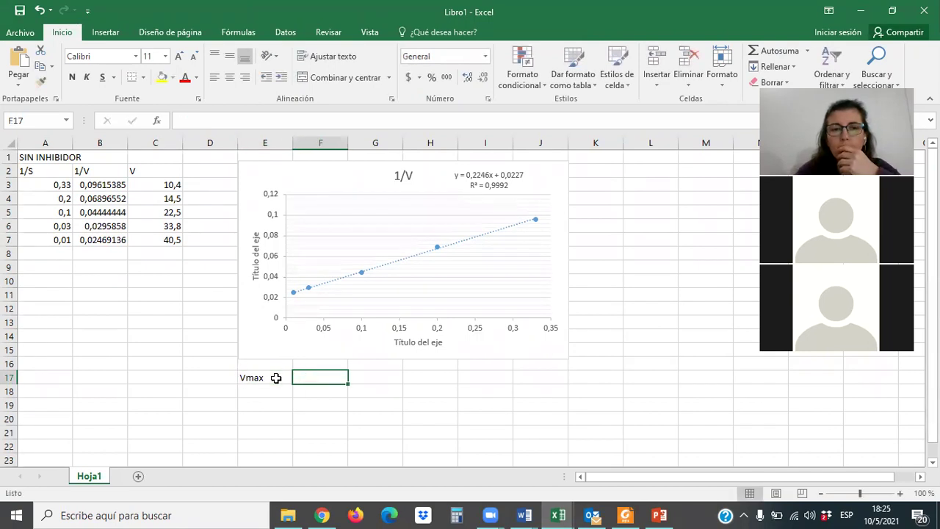
pyautogui.click(276, 378)
pyautogui.hotkey('ctrl', 'c')
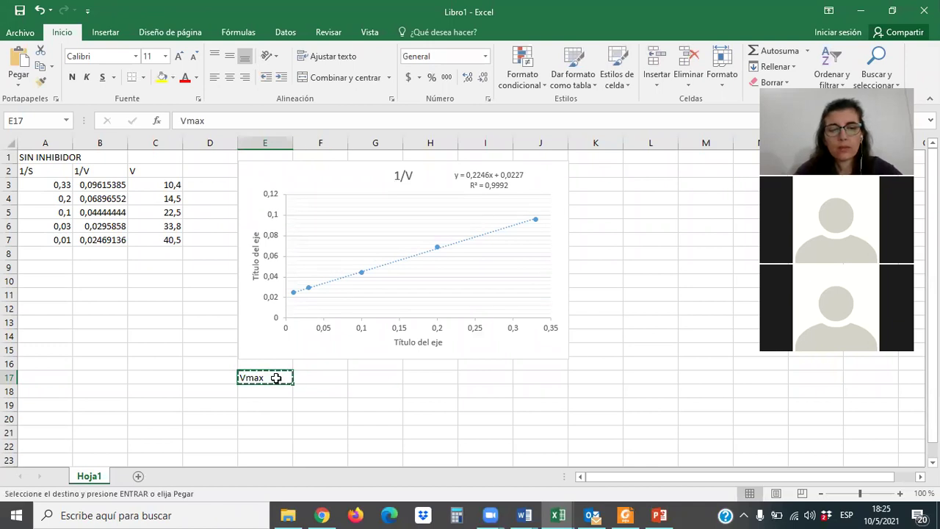
pyautogui.press('Right')
pyautogui.hotkey('ctrl', 'v')
pyautogui.click(276, 377)
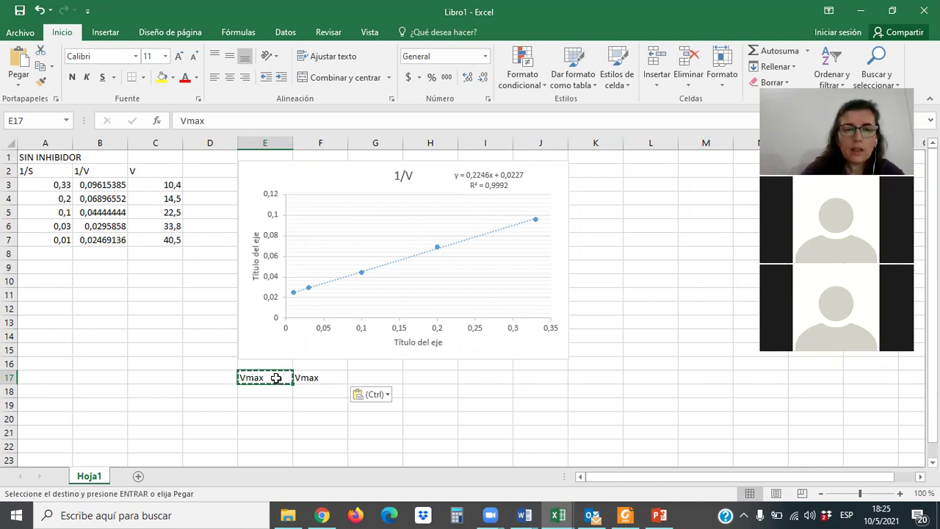
pyautogui.write('ordenada')
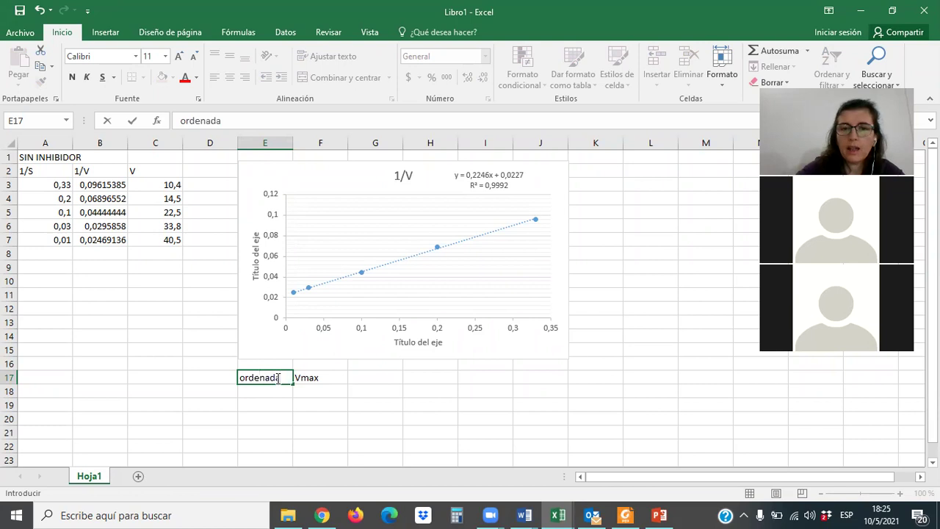
pyautogui.press('Return')
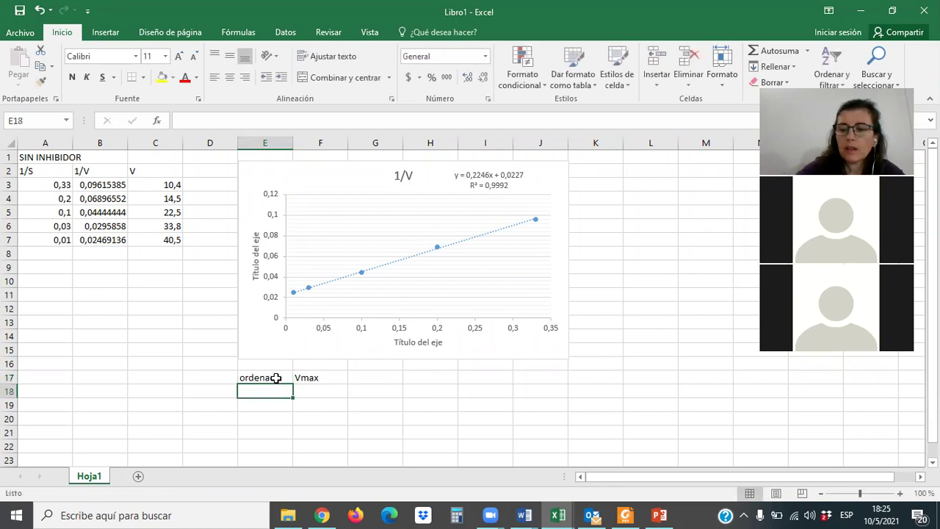
# Enter the intercept 0,0227 in E18 and calculate Vmax in F18 with the formula +1/E18.
pyautogui.write('0,0227')
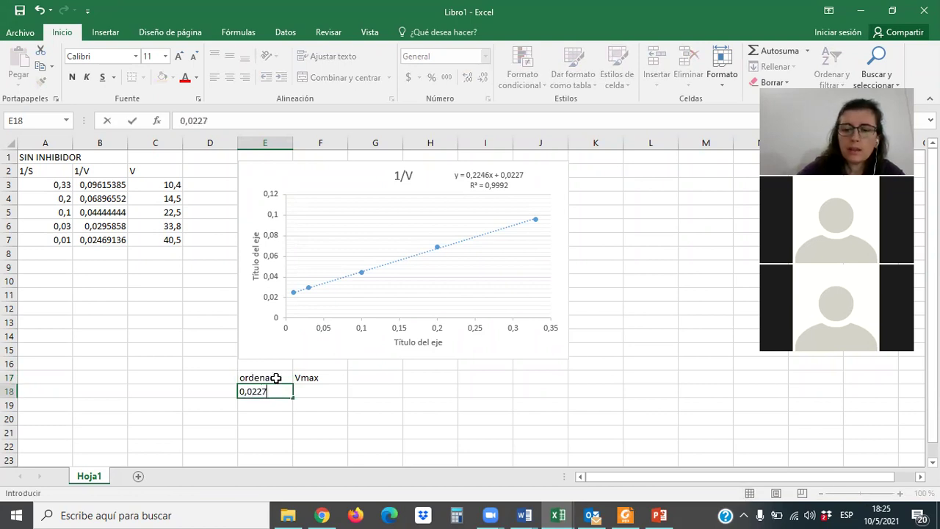
pyautogui.press('Tab')
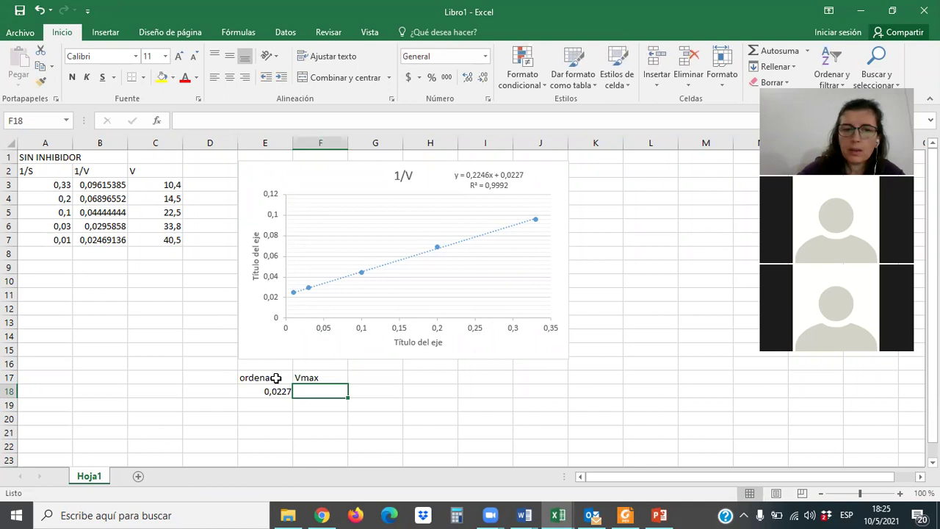
pyautogui.write('+')
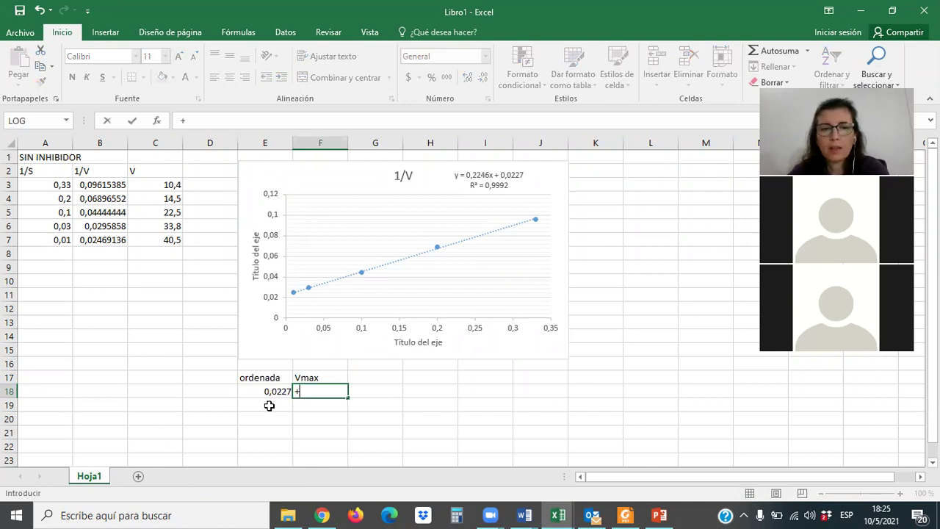
pyautogui.write('1/')
pyautogui.click(263, 391)
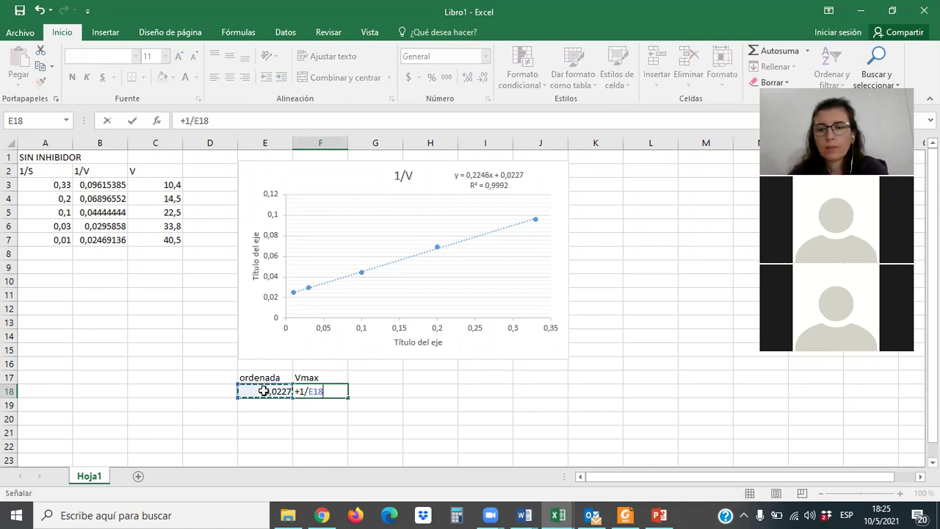
pyautogui.press('Return')
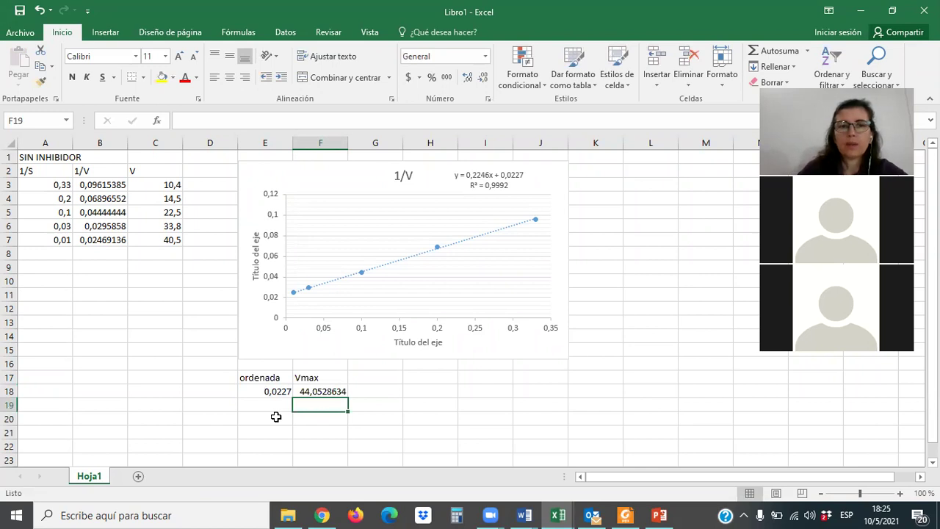
# Add the headings pend in G17 and km in H17.
pyautogui.click(380, 376)
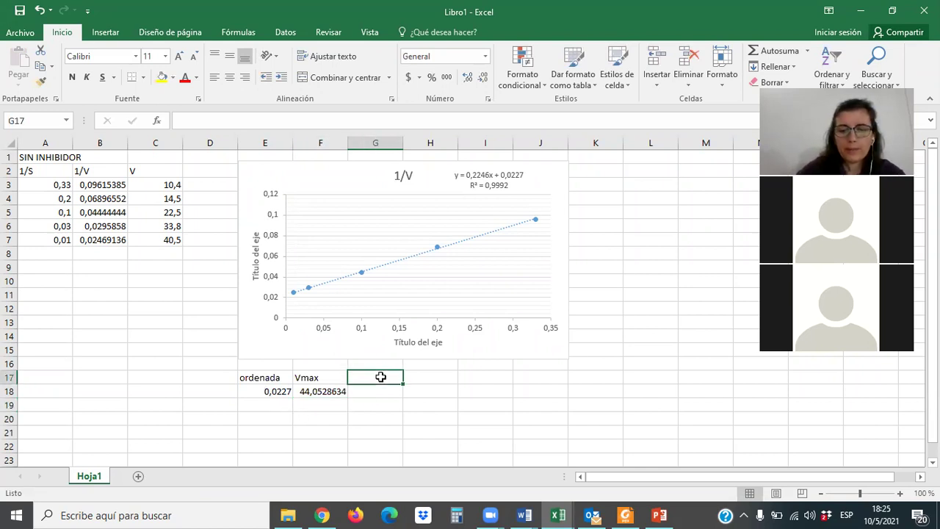
pyautogui.press('Right')
pyautogui.write('km')
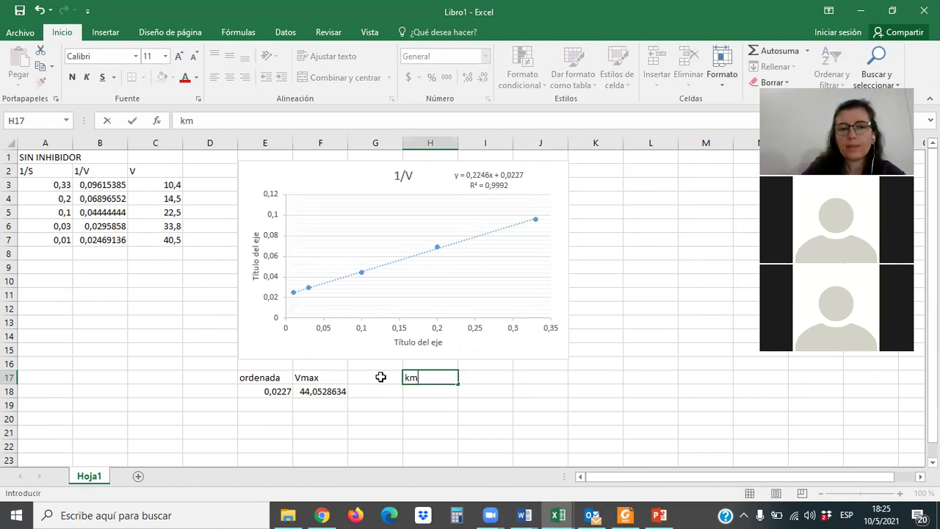
pyautogui.click(381, 377)
pyautogui.write('pend')
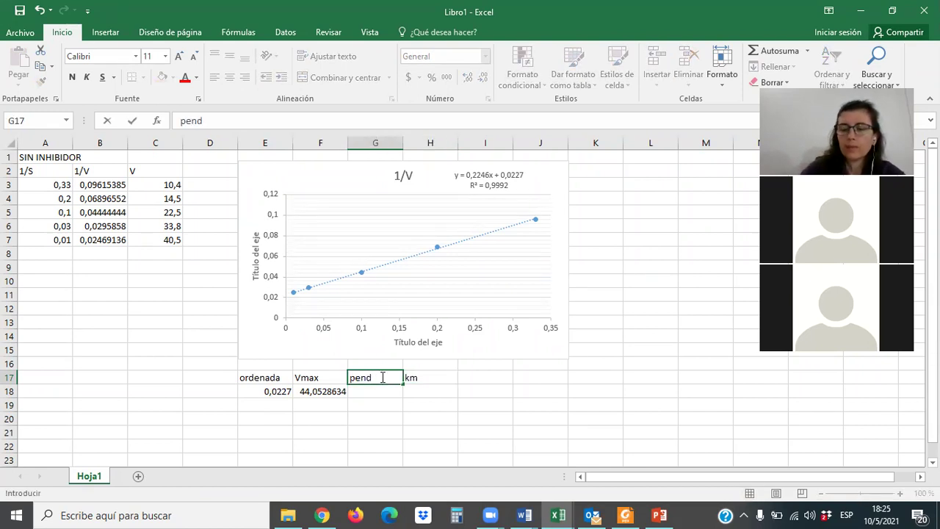
pyautogui.press('Return')
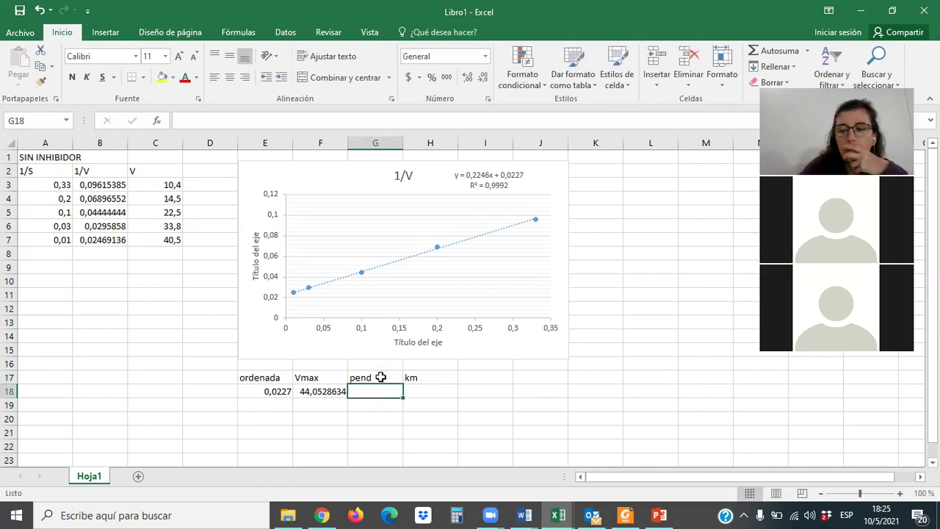
# Enter the slope 0,2246 in G18 and calculate km in H18 with the formula +F18*G18.
pyautogui.write('0,2246')
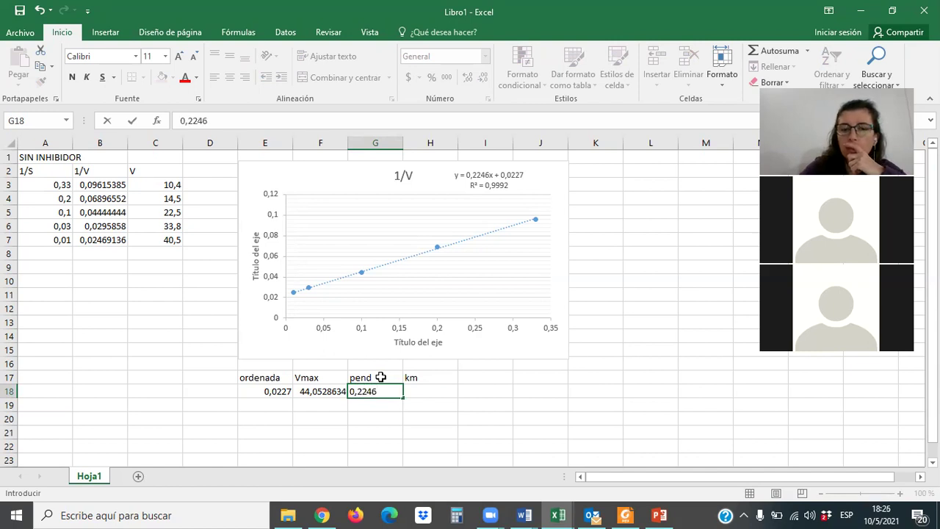
pyautogui.press('Tab')
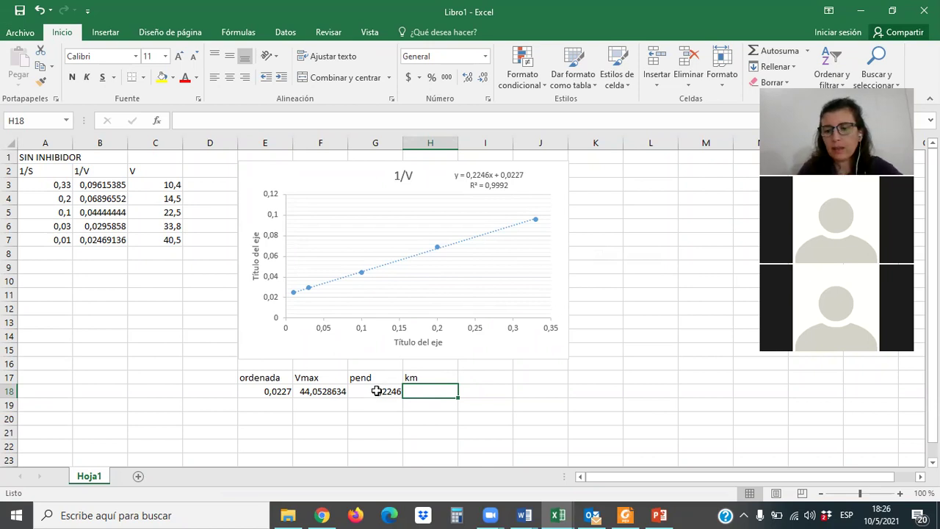
pyautogui.write('+')
pyautogui.click(320, 391)
pyautogui.write('*')
pyautogui.click(363, 392)
pyautogui.press('Return')
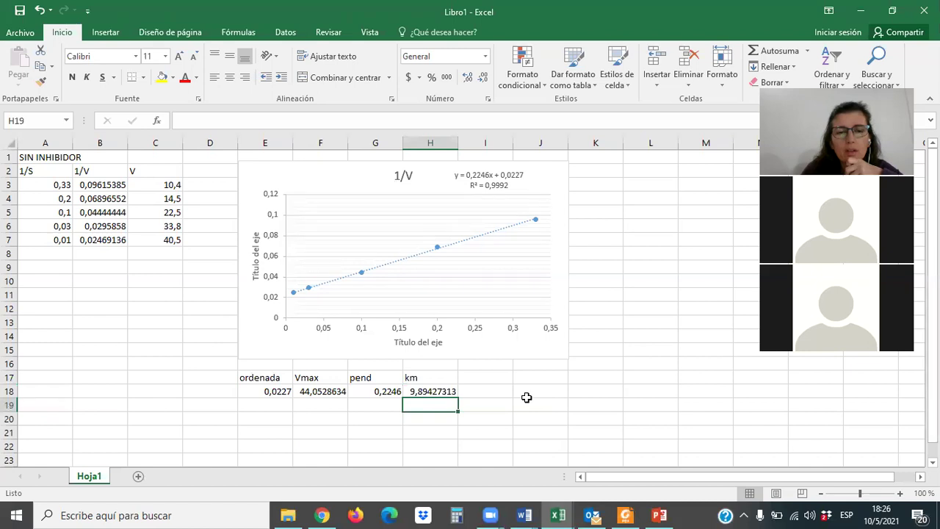
# Reduce the Vmax value in F18 and the km value in H18 to two decimal places.
pyautogui.click(328, 392)
pyautogui.click(484, 78)
pyautogui.click(484, 78)
pyautogui.click(484, 78)
pyautogui.click(484, 78)
pyautogui.click(484, 78)
pyautogui.click(449, 392)
pyautogui.click(482, 78)
pyautogui.click(482, 78)
pyautogui.click(482, 77)
pyautogui.click(483, 78)
pyautogui.click(482, 78)
pyautogui.click(482, 78)
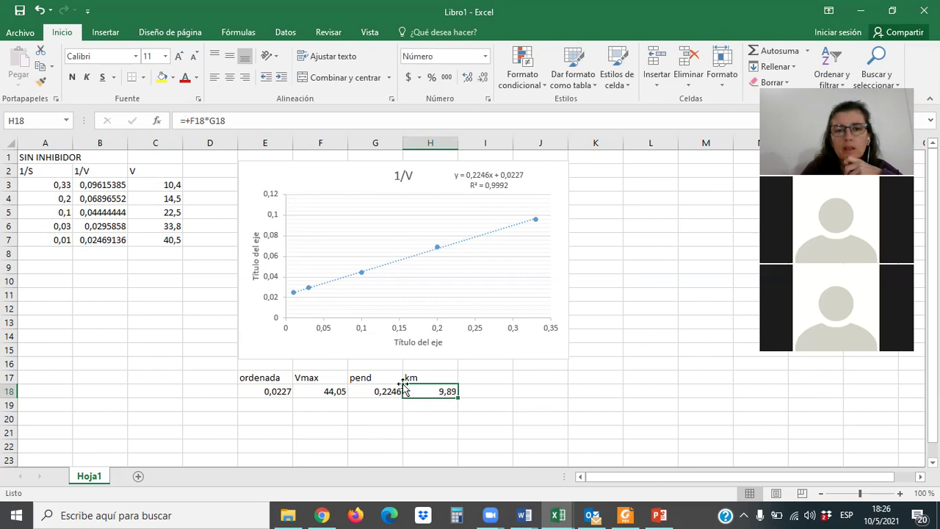
# Check the velocity units in problem 27's Word table and enter umol/min mg below the Vmax value in F19 of the Excel sheet.
pyautogui.click(323, 403)
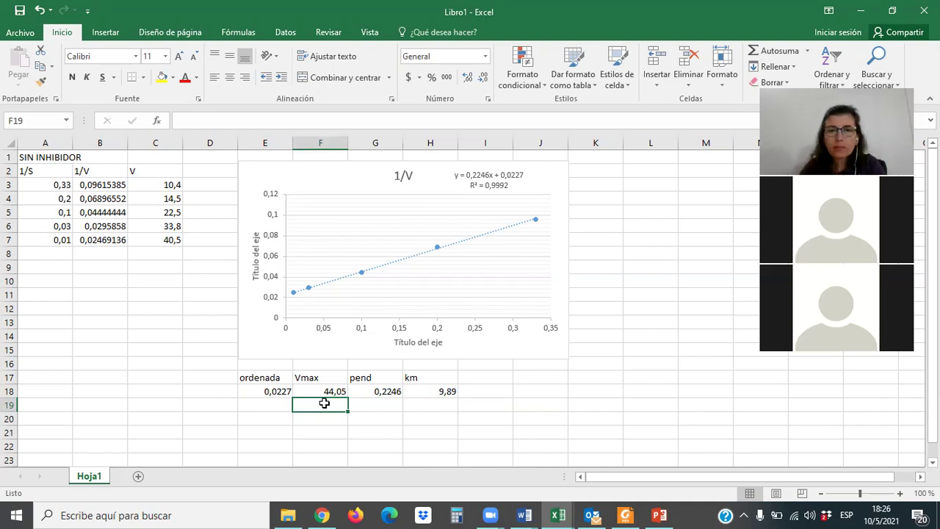
pyautogui.click(524, 515)
pyautogui.click(627, 458)
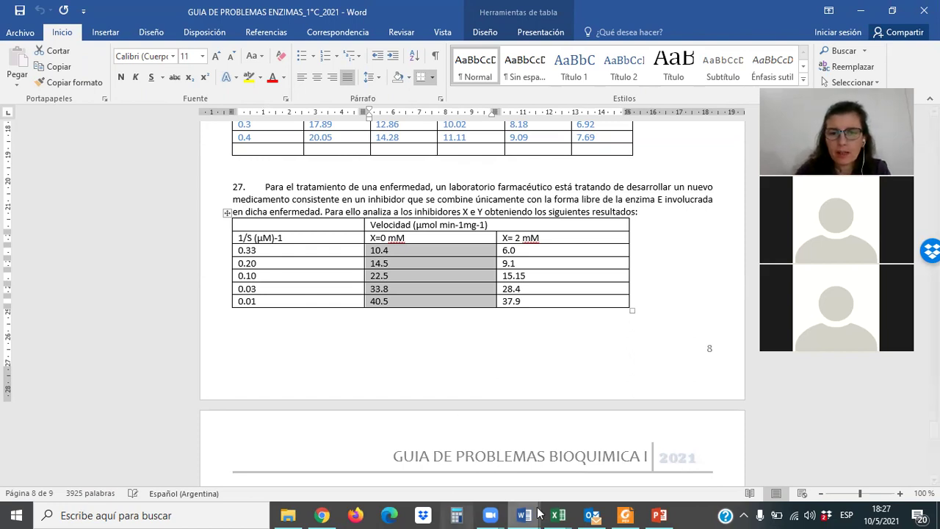
pyautogui.click(560, 514)
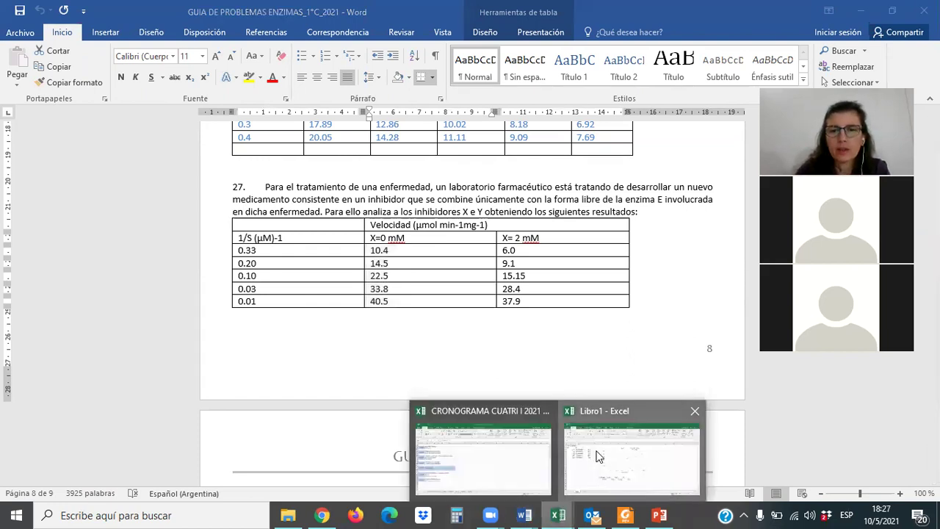
pyautogui.click(617, 477)
pyautogui.write('u')
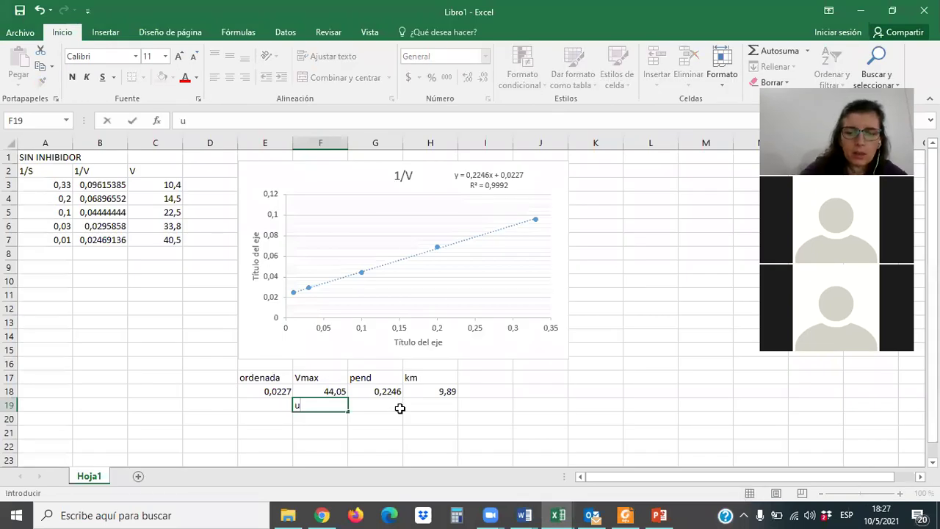
pyautogui.write('mol/')
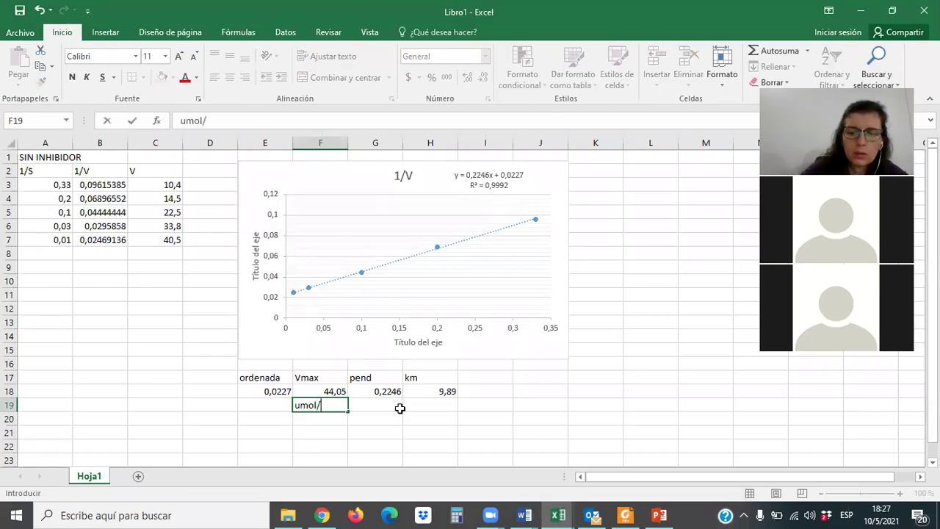
pyautogui.write('minm')
pyautogui.press('BackSpace')
pyautogui.write('mg')
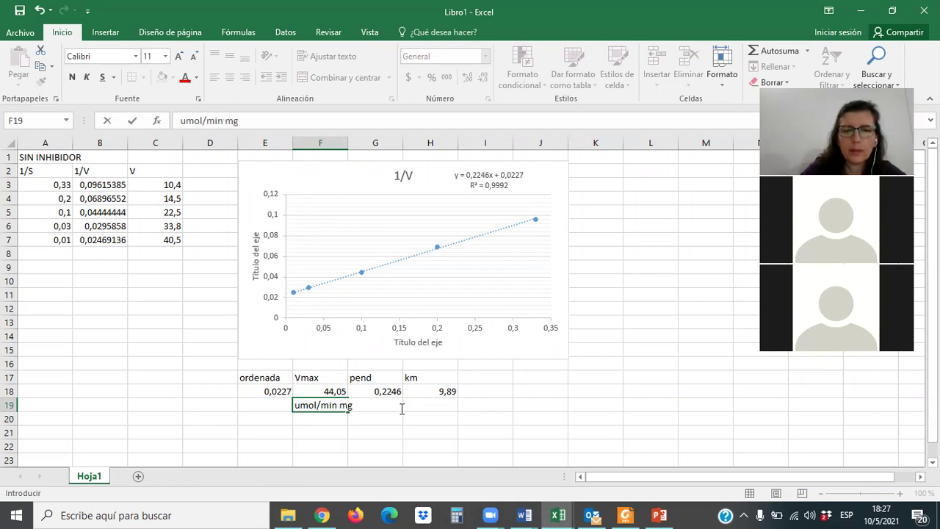
# Check the 1/S units in the Word table and enter uM below the km value in H19 of the Excel sheet.
pyautogui.click(424, 405)
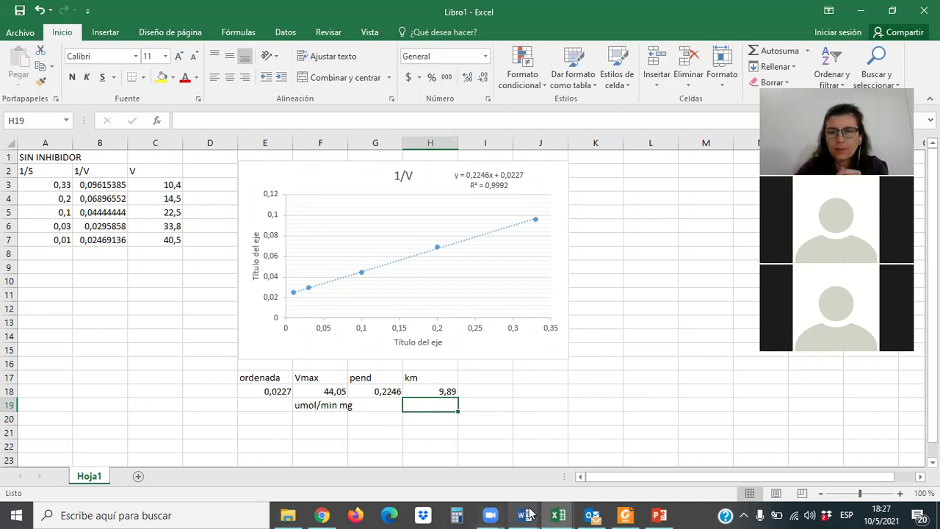
pyautogui.moveTo(533, 513)
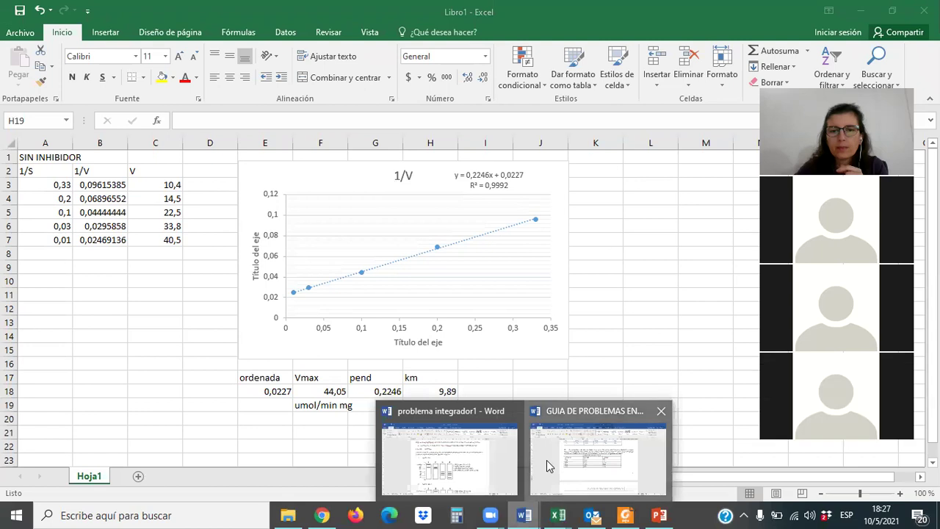
pyautogui.click(546, 460)
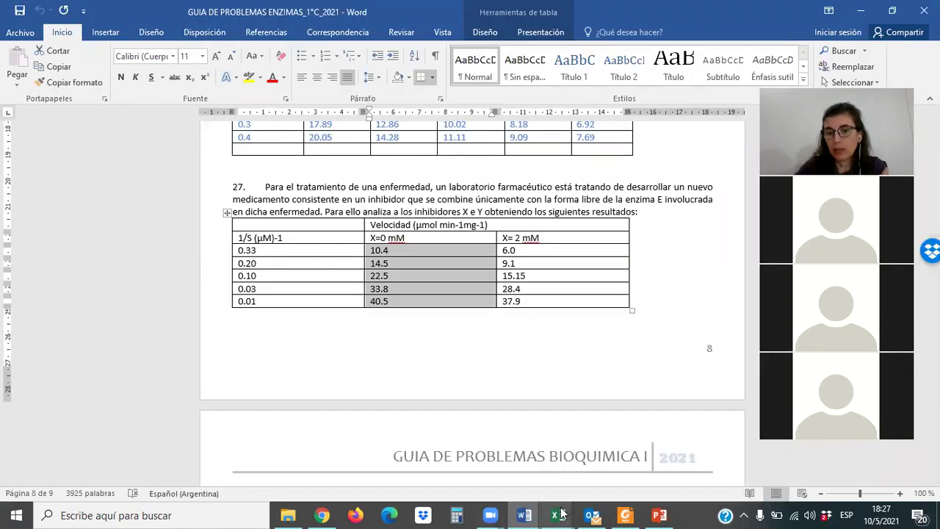
pyautogui.moveTo(560, 514)
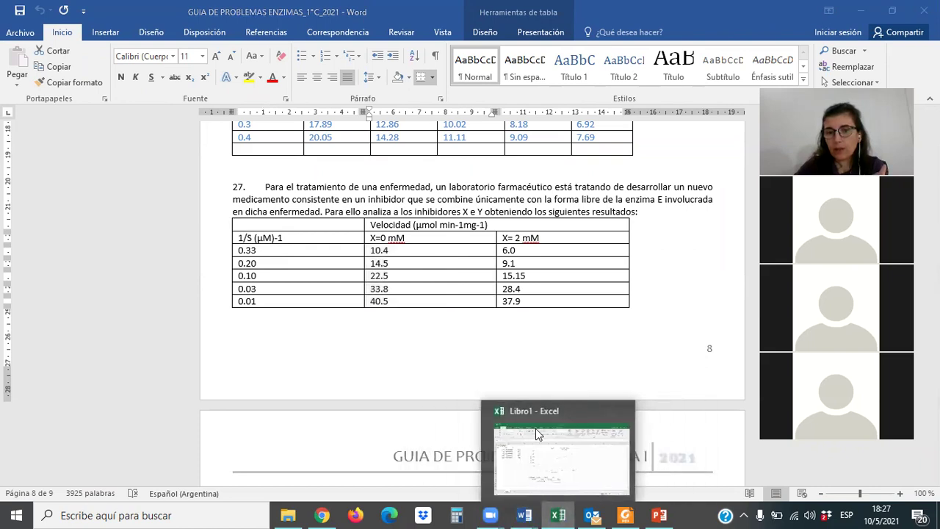
pyautogui.click(543, 441)
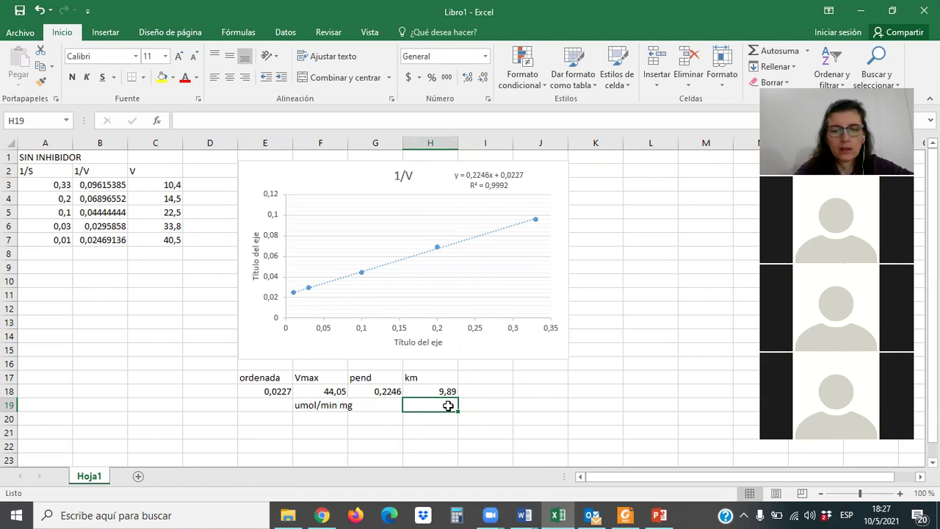
pyautogui.write('uM')
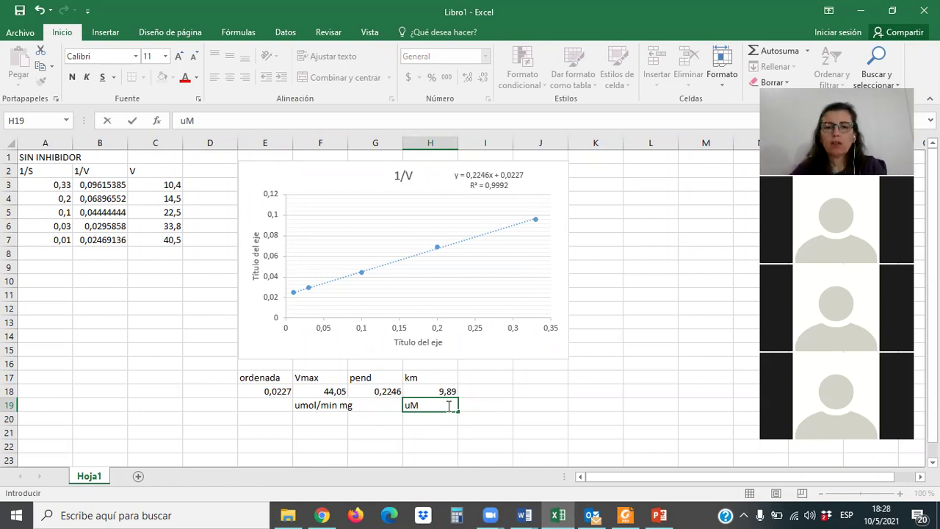
pyautogui.click(527, 416)
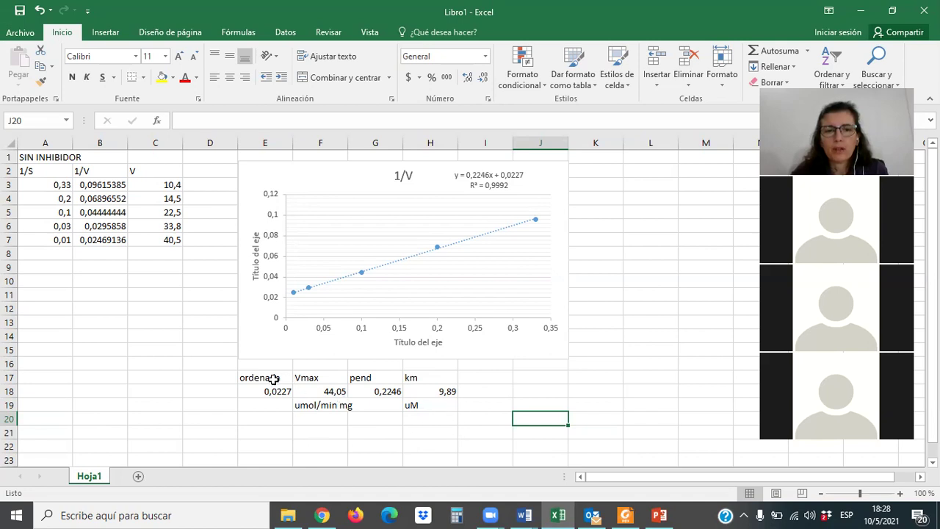
# Fill the results block E17:H19 with light green.
pyautogui.moveTo(265, 378); pyautogui.dragTo(445, 415)
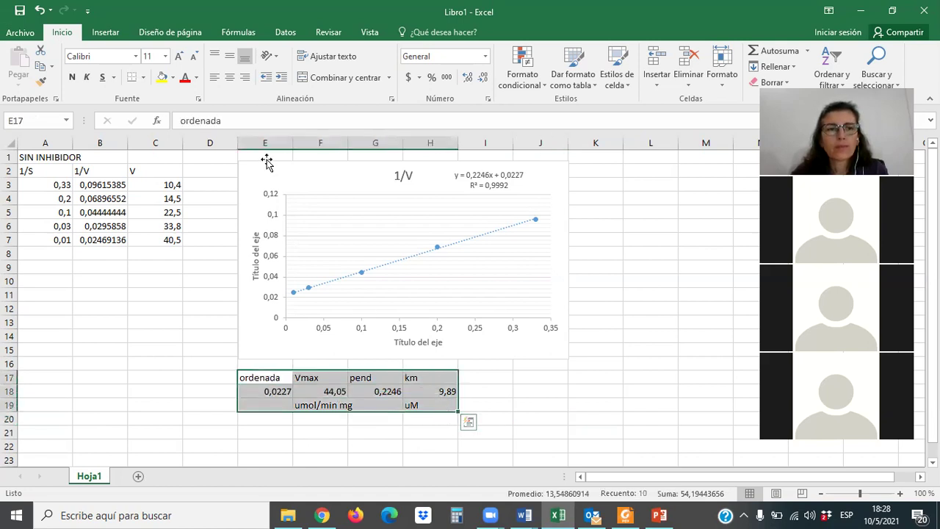
pyautogui.click(173, 77)
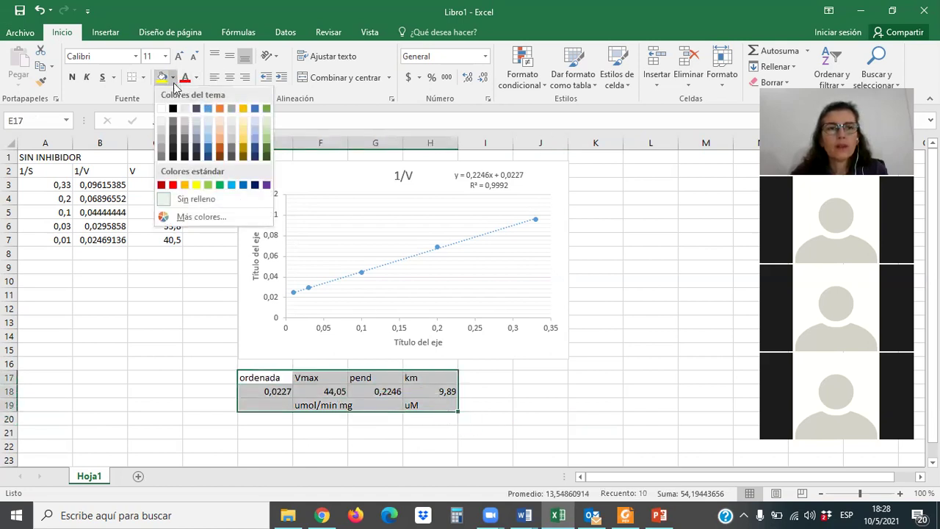
pyautogui.click(267, 124)
pyautogui.click(559, 354)
pyautogui.click(574, 391)
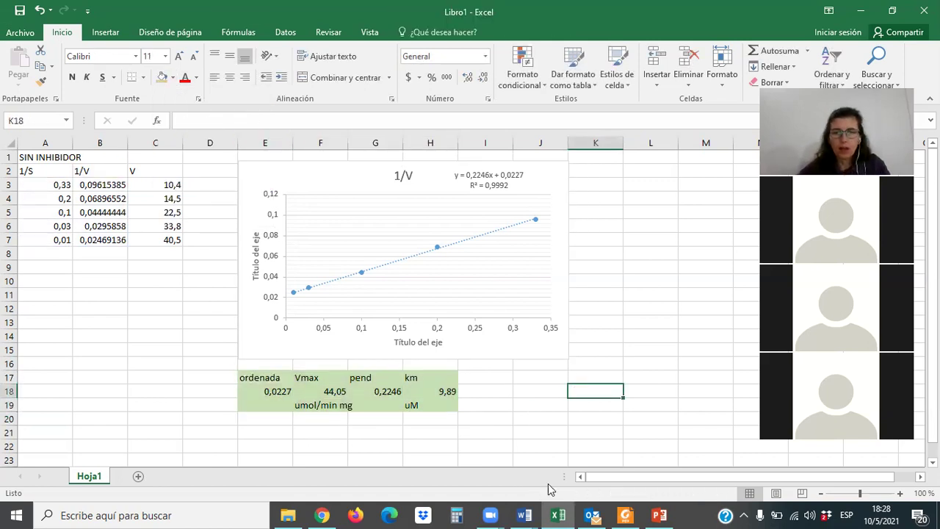
# Copy the five X= 2 mM velocities from problem 27's Word table into C21:C25 of the Excel sheet, matching the sheet's formatting.
pyautogui.click(524, 515)
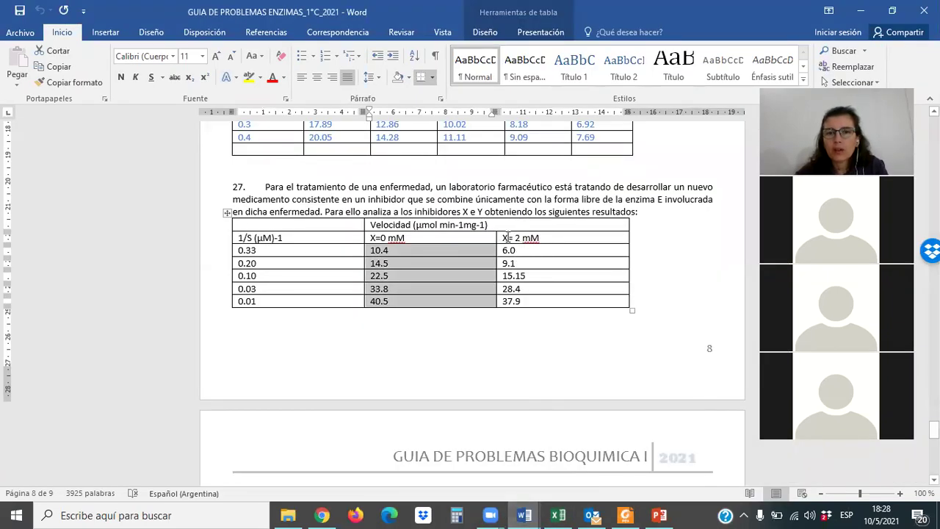
pyautogui.moveTo(499, 251); pyautogui.dragTo(532, 309)
pyautogui.hotkey('ctrl', 'c')
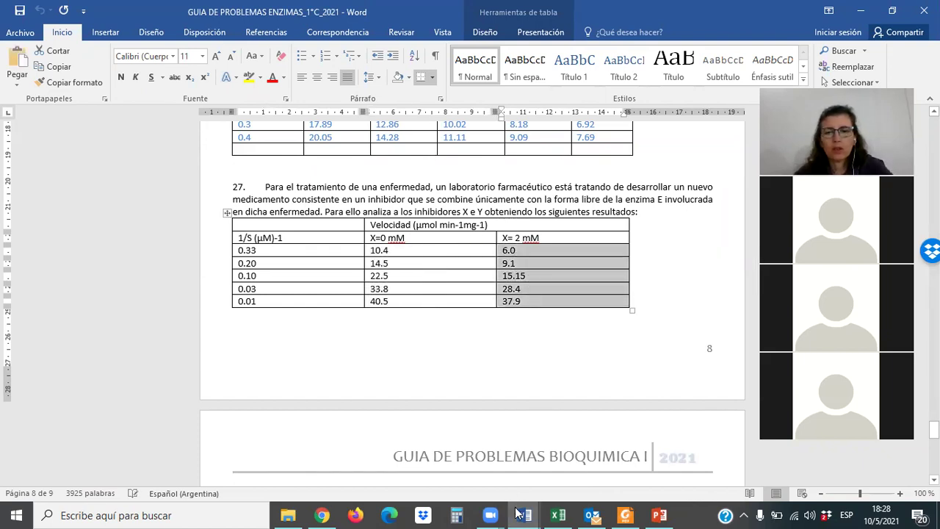
pyautogui.click(560, 515)
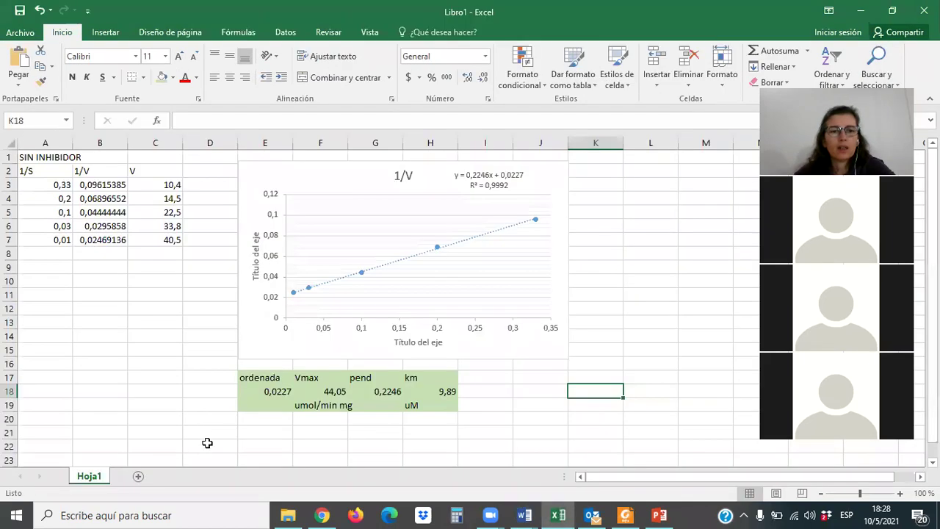
pyautogui.scroll(-1, 171, 428)
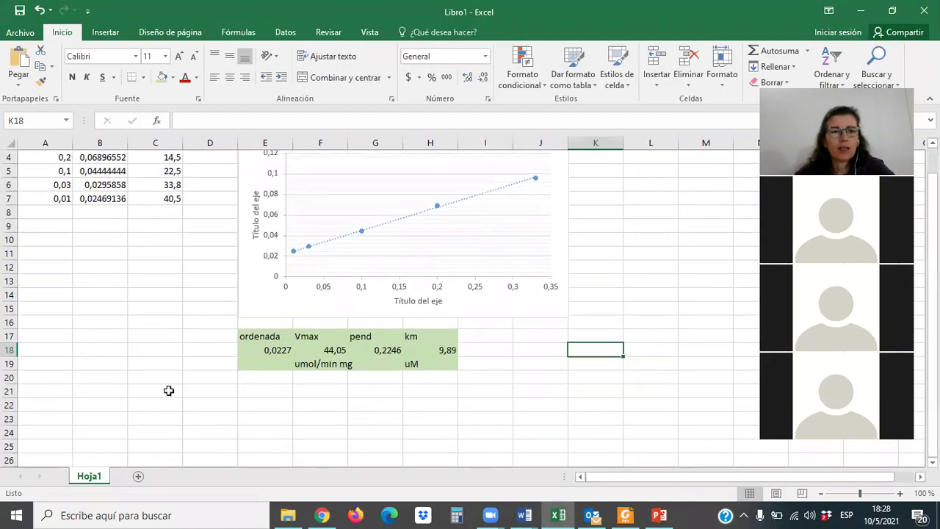
pyautogui.click(171, 389)
pyautogui.hotkey('ctrl', 'v')
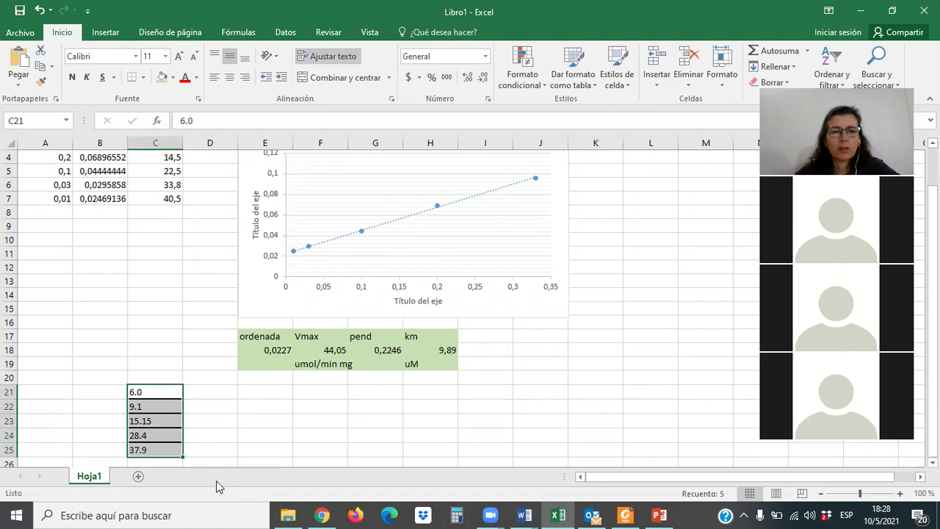
pyautogui.hotkey('ctrl', 'v')
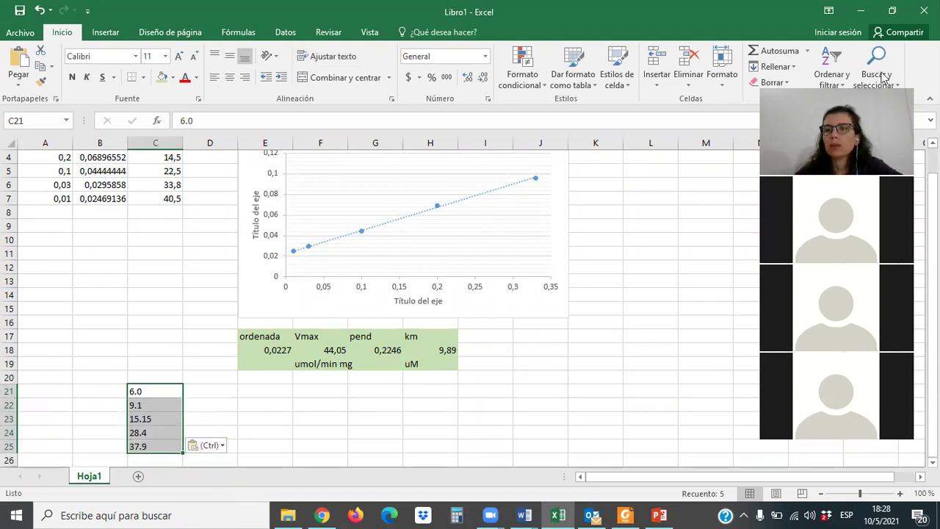
# Replace all decimal points with commas in the pasted velocities in C21:C25.
pyautogui.click(840, 79)
pyautogui.click(876, 73)
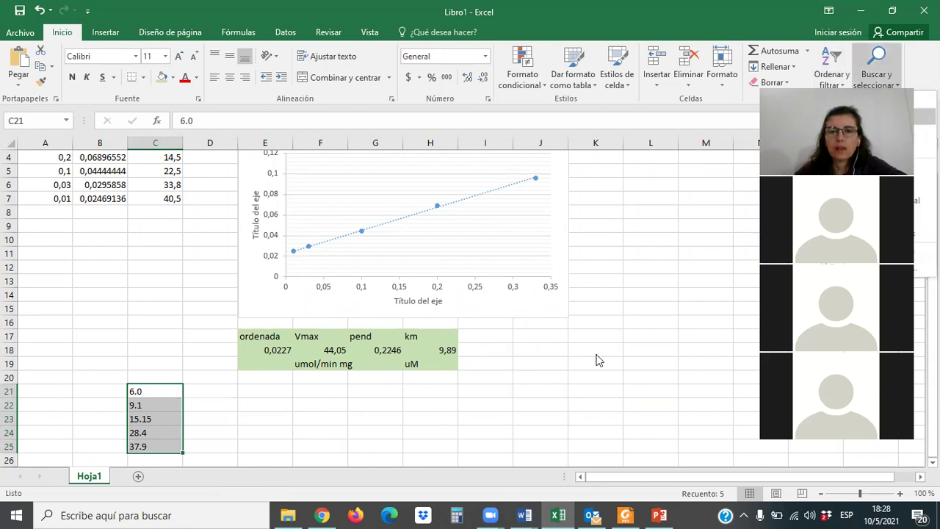
pyautogui.press('r')
pyautogui.hotkey('alt', 't')
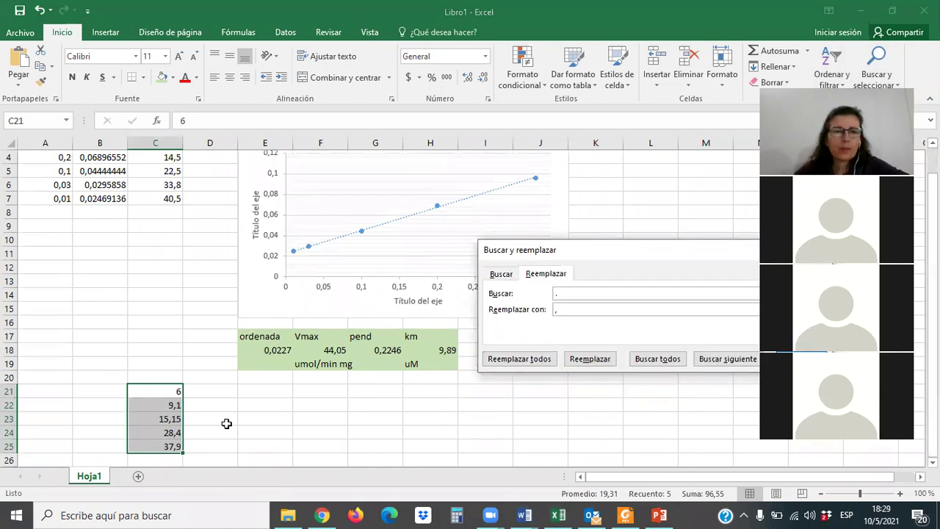
pyautogui.press('Escape')
# Copy the headings 1/S, 1/V and V from A2:C2 to A20:C20.
pyautogui.click(215, 413)
pyautogui.scroll(1, 215, 413)
pyautogui.moveTo(45, 175); pyautogui.dragTo(134, 170)
pyautogui.hotkey('ctrl', 'c')
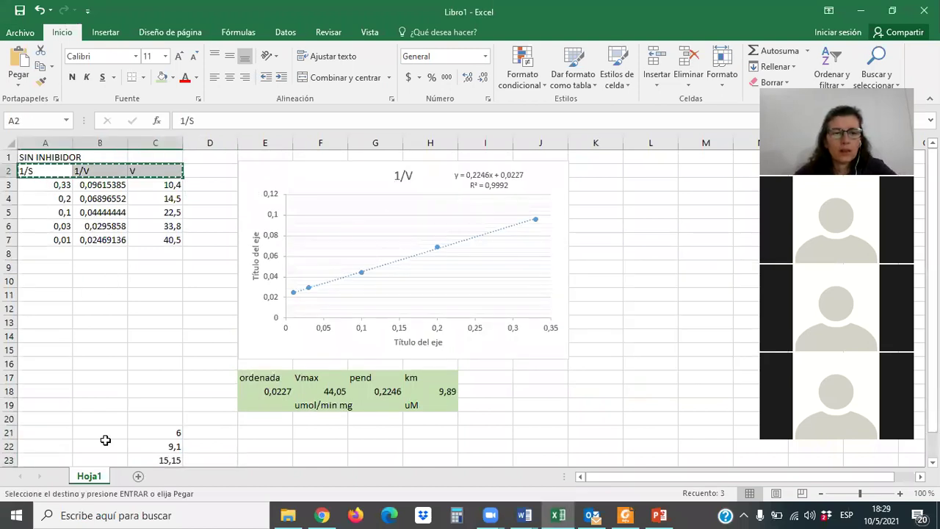
pyautogui.hotkey('ctrl', 'q')
pyautogui.click(56, 418)
pyautogui.hotkey('ctrl', 'v')
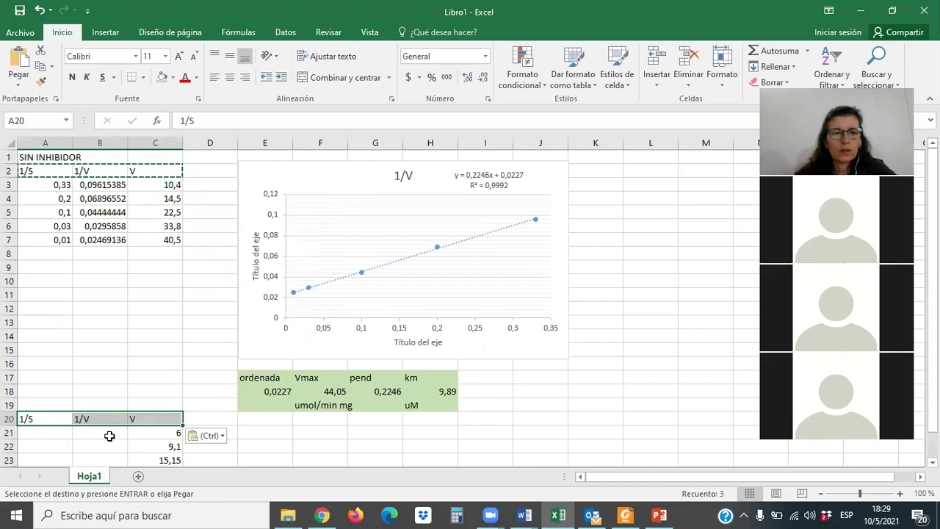
# Copy the five 1/S values from A3:A7 to A21:A25.
pyautogui.moveTo(42, 184); pyautogui.dragTo(38, 242)
pyautogui.hotkey('ctrl', 'c')
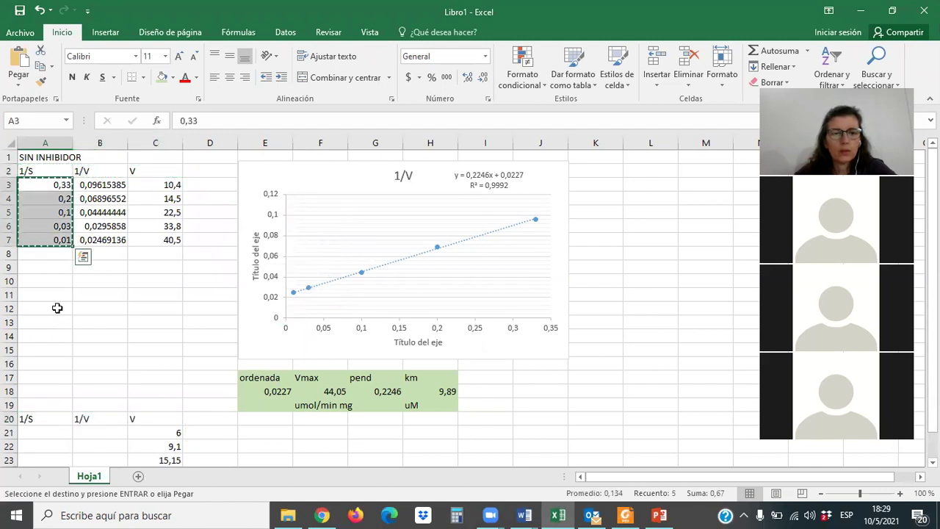
pyautogui.scroll(-3, 58, 308)
pyautogui.click(51, 308)
pyautogui.hotkey('ctrl', 'v')
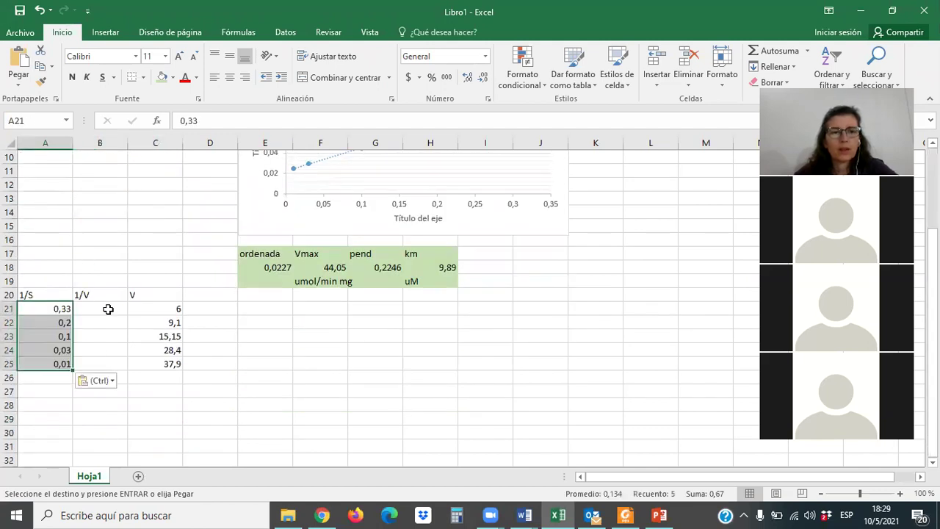
# Calculate 1/V in B21 with the formula +1/C21 and fill it down to B25.
pyautogui.click(108, 309)
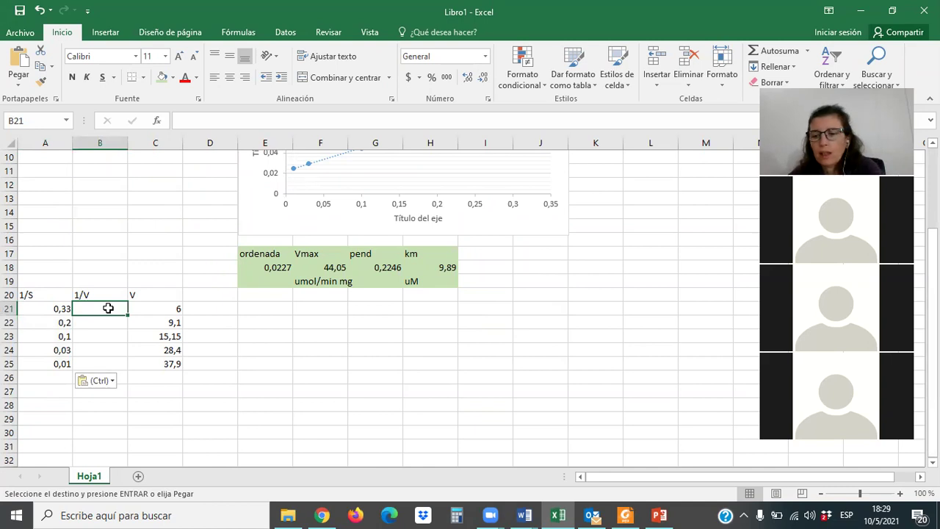
pyautogui.write('+1/')
pyautogui.click(168, 309)
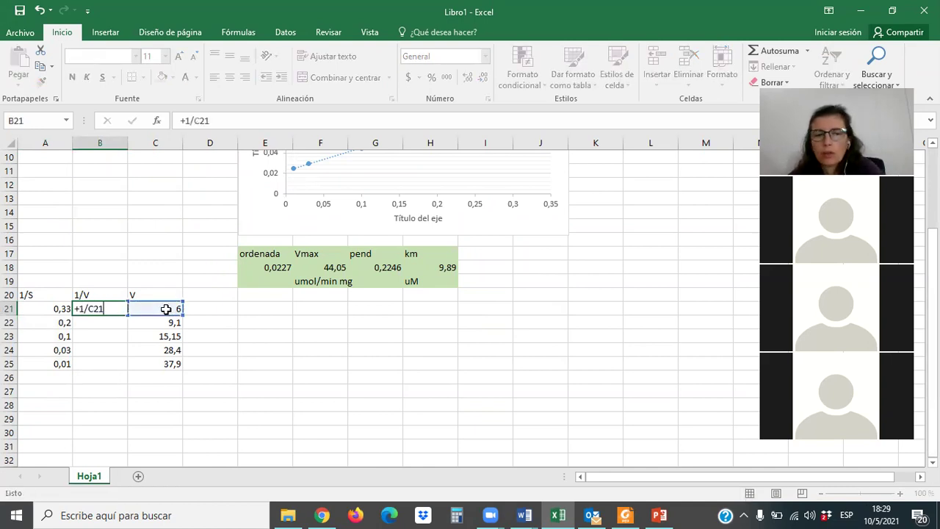
pyautogui.press('Return')
pyautogui.click(117, 311)
pyautogui.moveTo(129, 314); pyautogui.dragTo(130, 367)
pyautogui.click(226, 389)
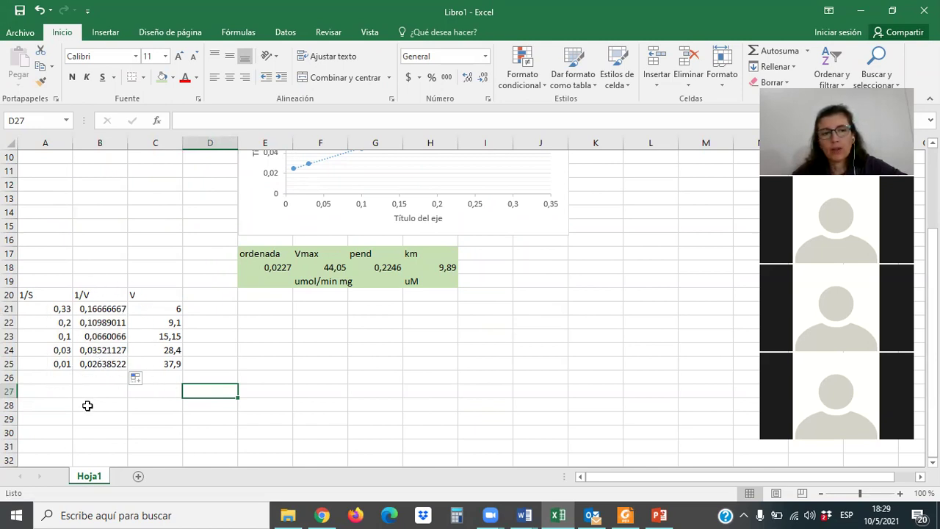
# Enter the title CON INHIBIDOR X 2mM in A19 above the second data table.
pyautogui.click(62, 280)
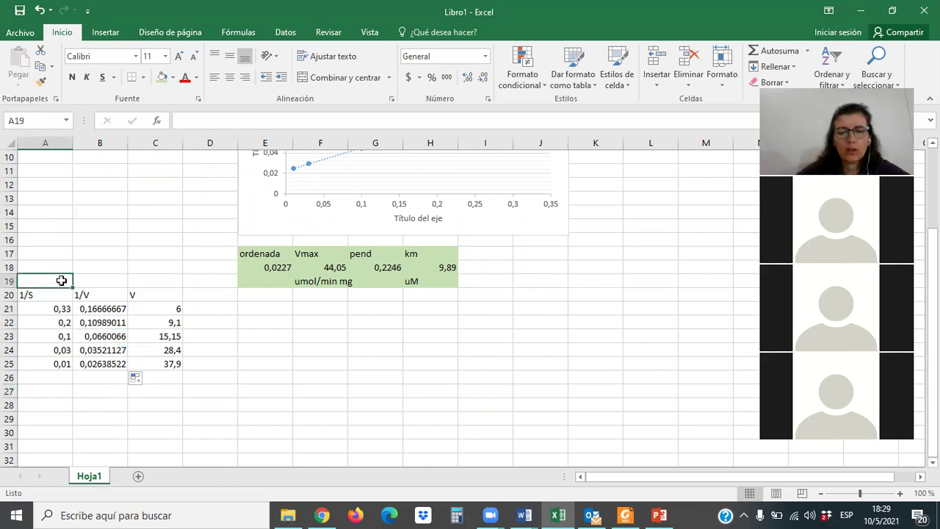
pyautogui.write('con')
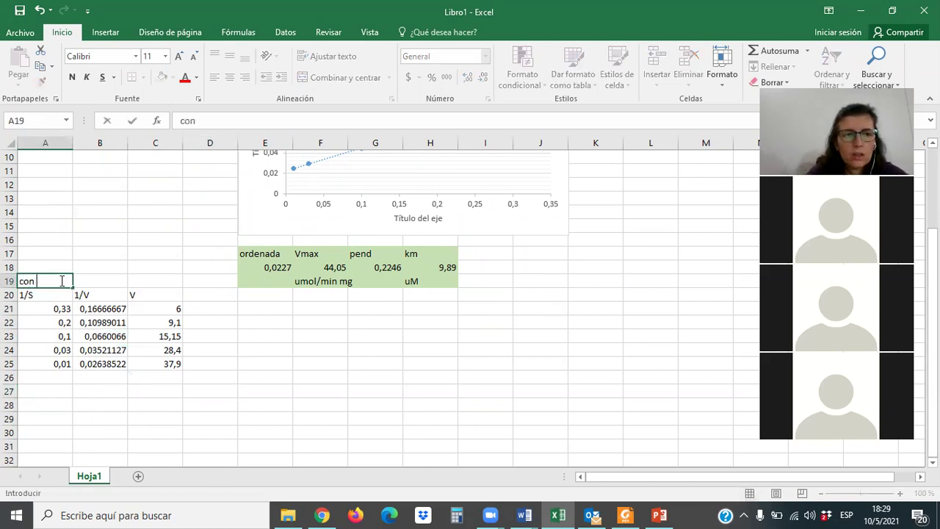
pyautogui.write('CON I')
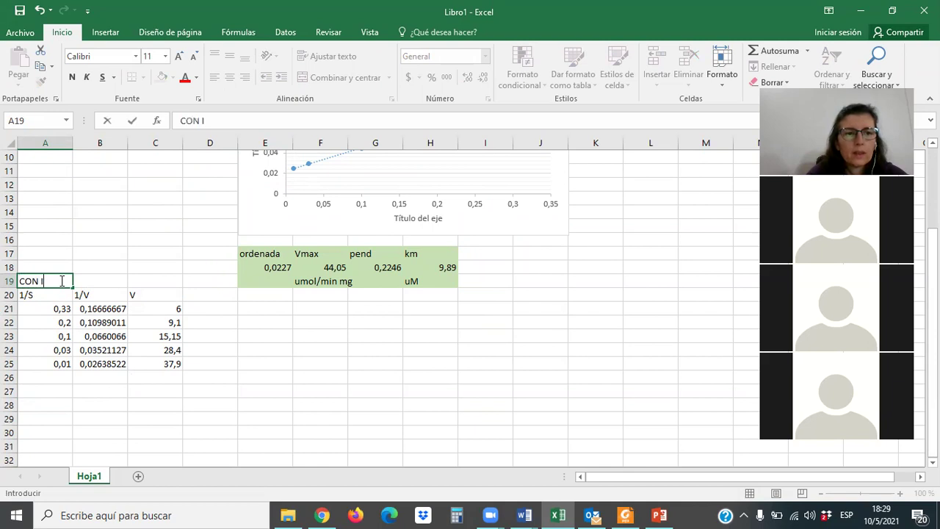
pyautogui.write('NHIBIDOR X')
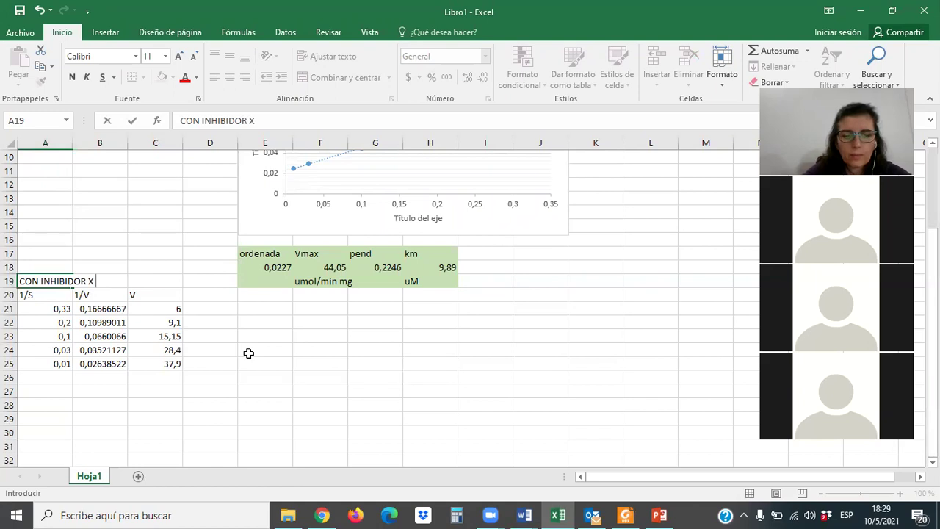
pyautogui.write('mM')
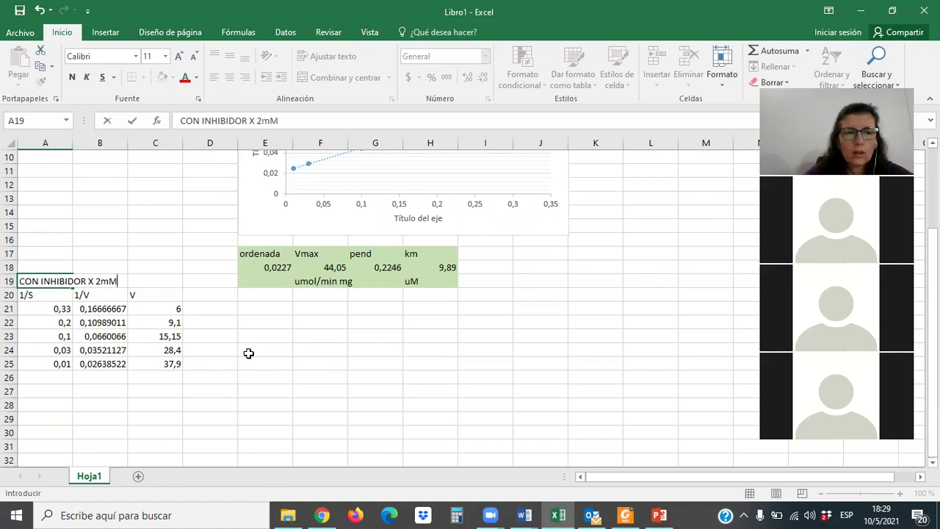
pyautogui.click(249, 353)
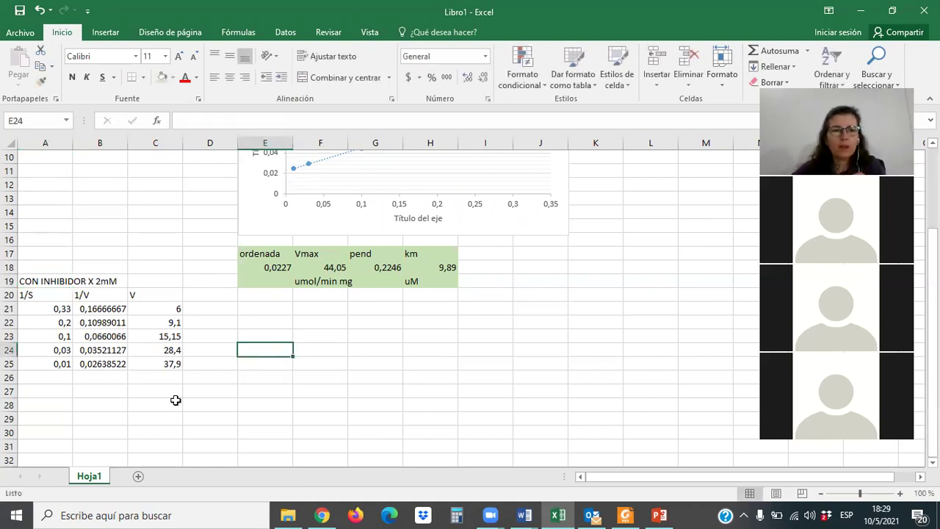
# Insert a markers-only scatter chart from the 1/S and 1/V data in A20:B25.
pyautogui.moveTo(52, 297); pyautogui.dragTo(94, 359)
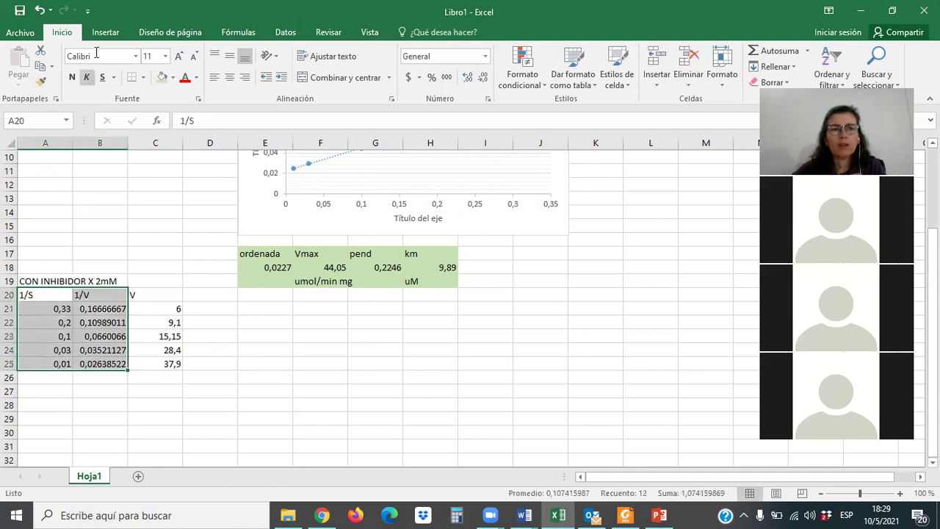
pyautogui.click(105, 32)
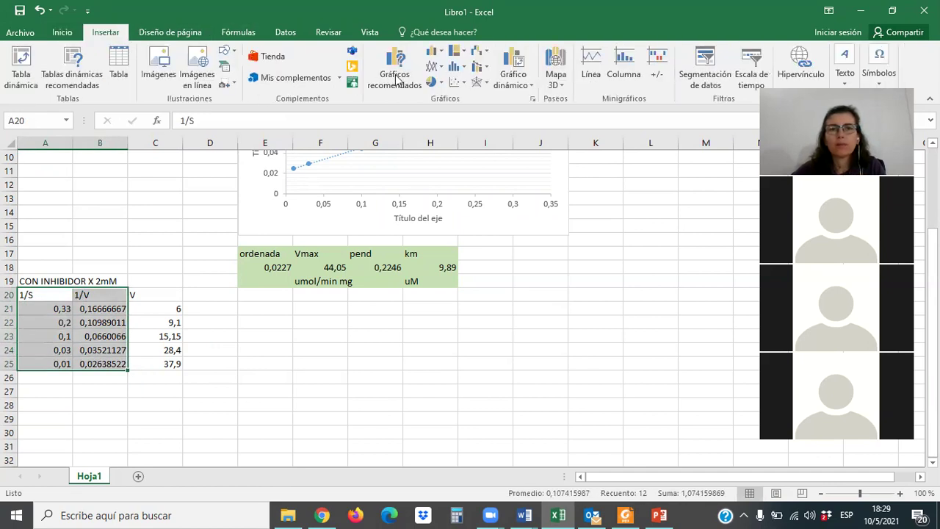
pyautogui.click(456, 82)
pyautogui.click(466, 125)
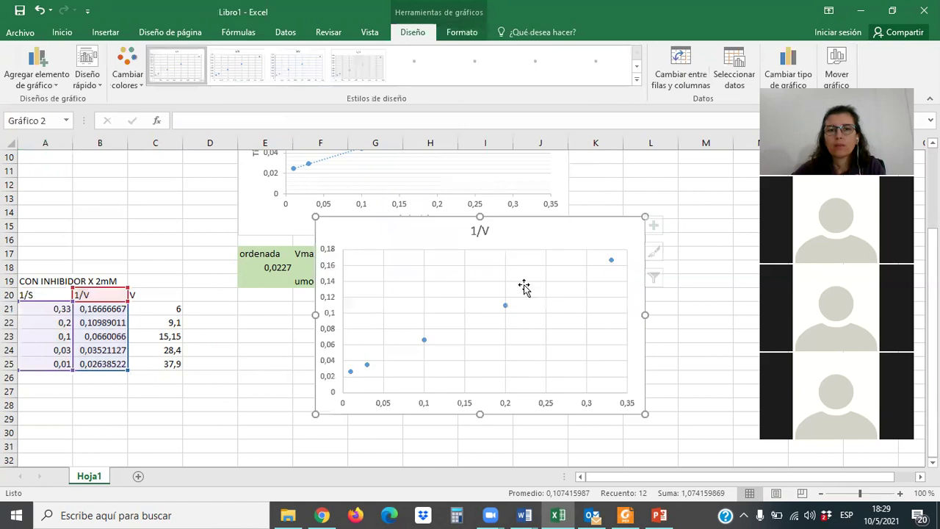
# Move the new scatter chart below the green results table and shrink it to span about columns E to I, rows 21 to 32.
pyautogui.scroll(-1, 552, 319)
pyautogui.moveTo(562, 194); pyautogui.dragTo(485, 284)
pyautogui.scroll(-1, 585, 426)
pyautogui.moveTo(570, 417); pyautogui.dragTo(506, 383)
pyautogui.click(545, 361)
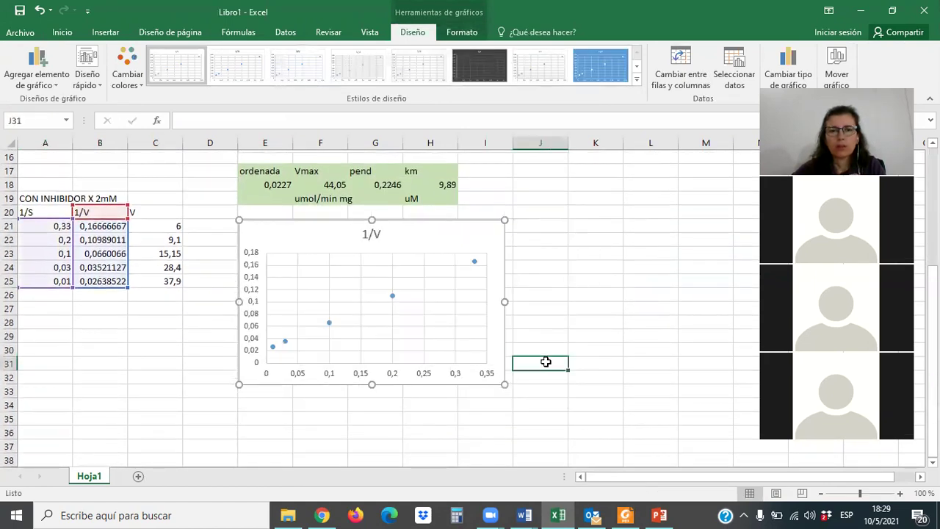
# Apply the quick layout with a linear trendline, equation and R² to the inhibitor chart.
pyautogui.click(434, 246)
pyautogui.click(87, 86)
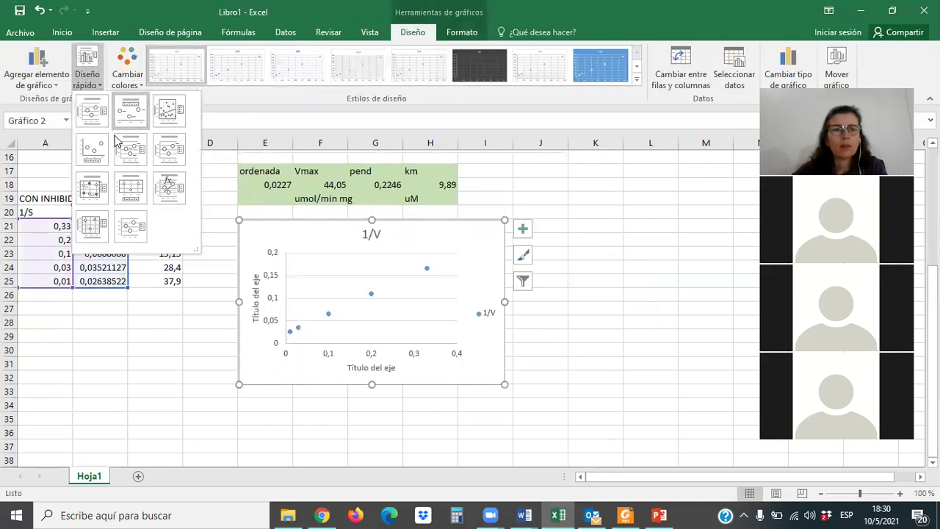
pyautogui.click(170, 186)
# Delete the inhibitor chart's legend and move the trendline equation up beside the chart title.
pyautogui.click(451, 315)
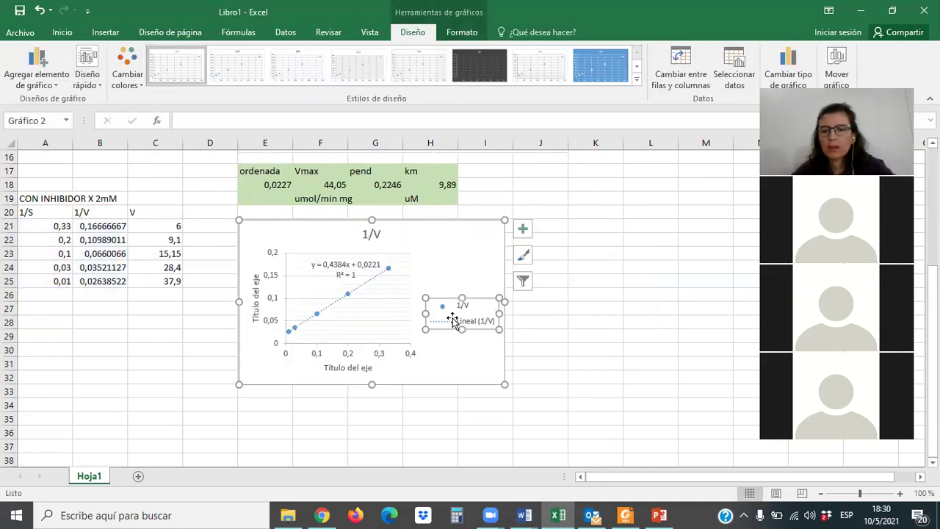
pyautogui.press('Delete')
pyautogui.click(449, 268)
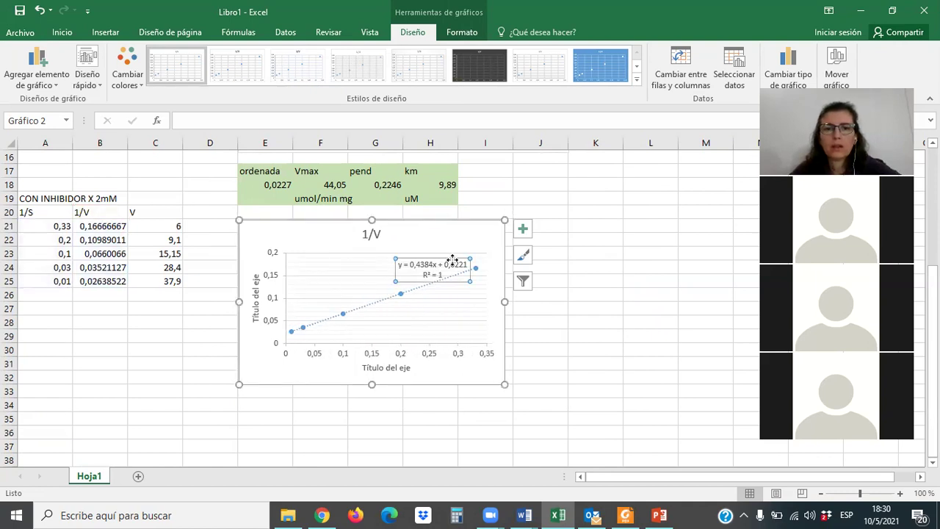
pyautogui.moveTo(453, 261); pyautogui.dragTo(456, 229)
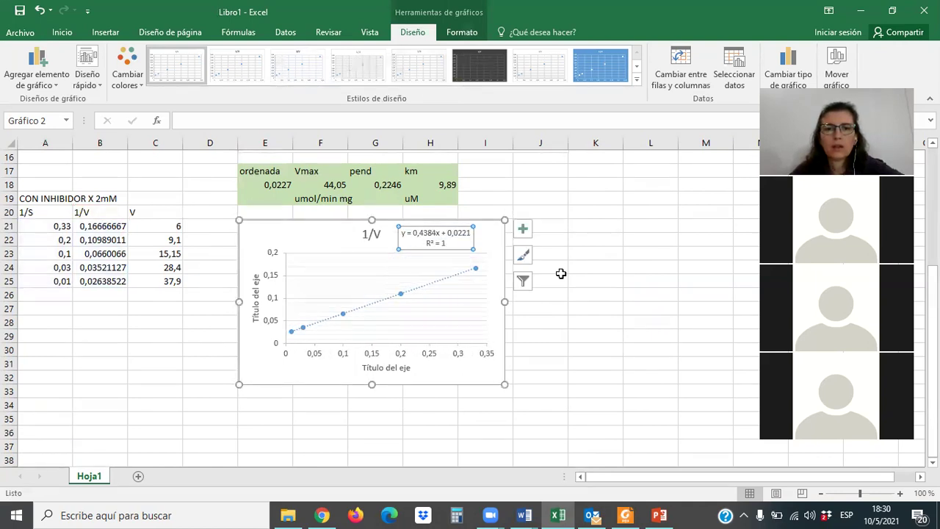
pyautogui.click(597, 362)
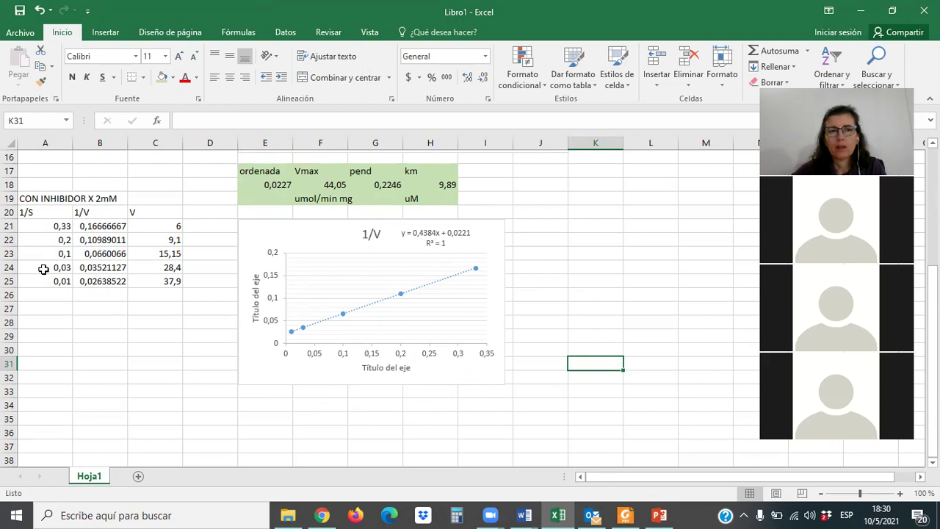
# Copy the green results table in E17:H19 to E34 below the inhibitor chart.
pyautogui.moveTo(250, 173); pyautogui.dragTo(443, 198)
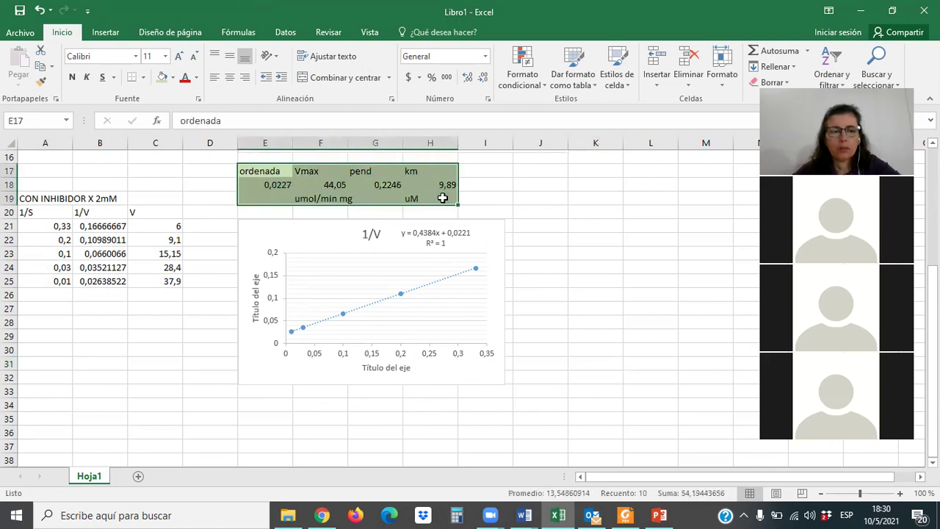
pyautogui.hotkey('ctrl', 'c')
pyautogui.click(273, 404)
pyautogui.hotkey('ctrl', 'v')
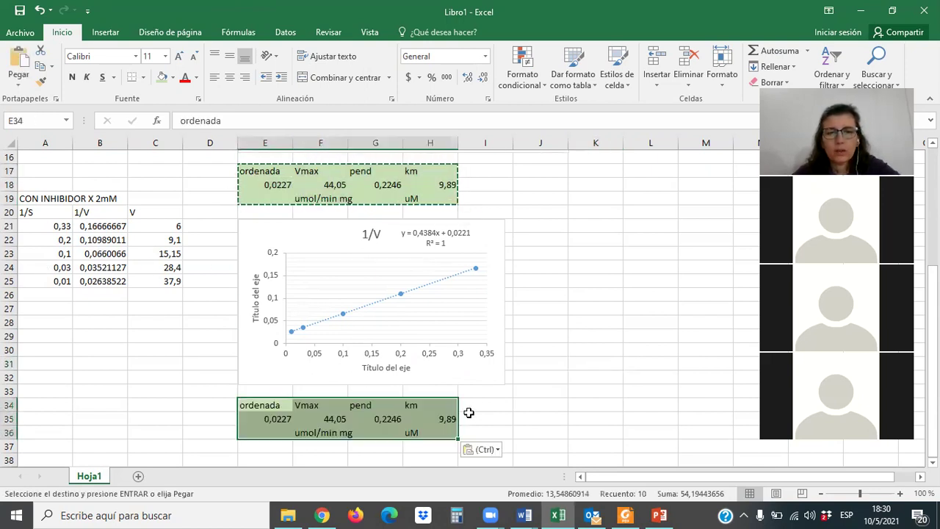
# Set the ordenada in E35 to 0,0221 and the pend in G35 to 0,4384 in the copied results table.
pyautogui.scroll(-1, 492, 394)
pyautogui.click(269, 378)
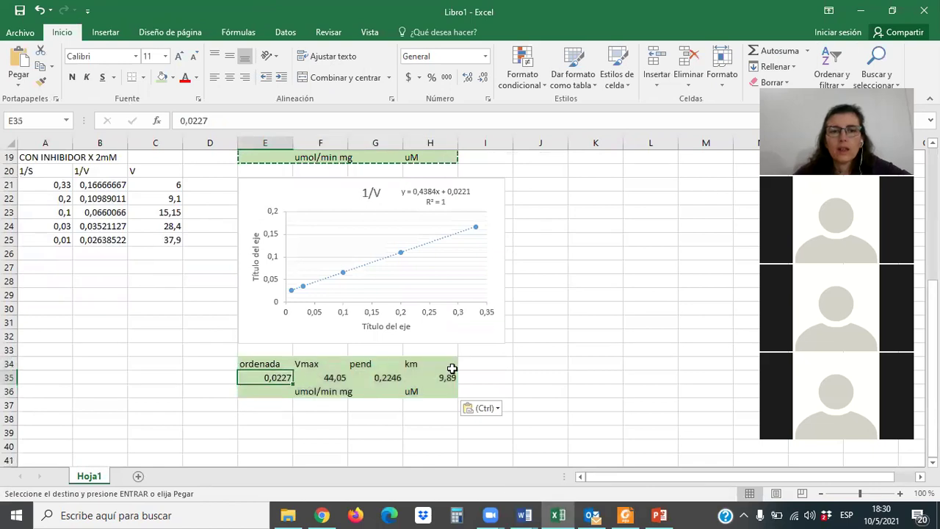
pyautogui.write('0,0221')
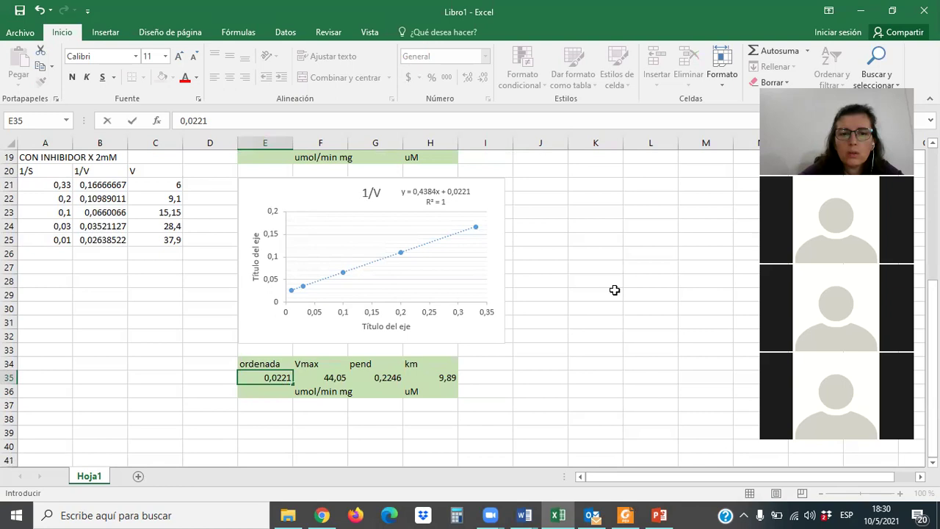
pyautogui.press('Tab')
pyautogui.press('Tab')
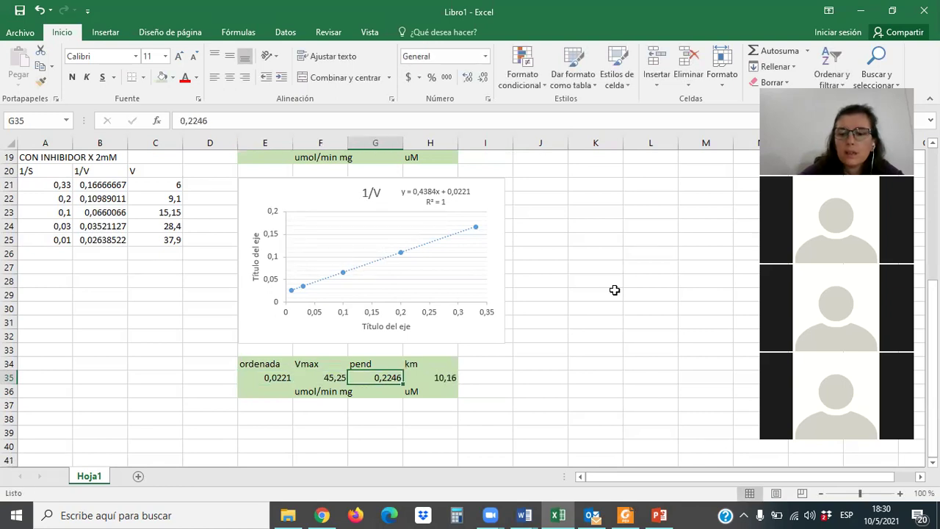
pyautogui.write('0,')
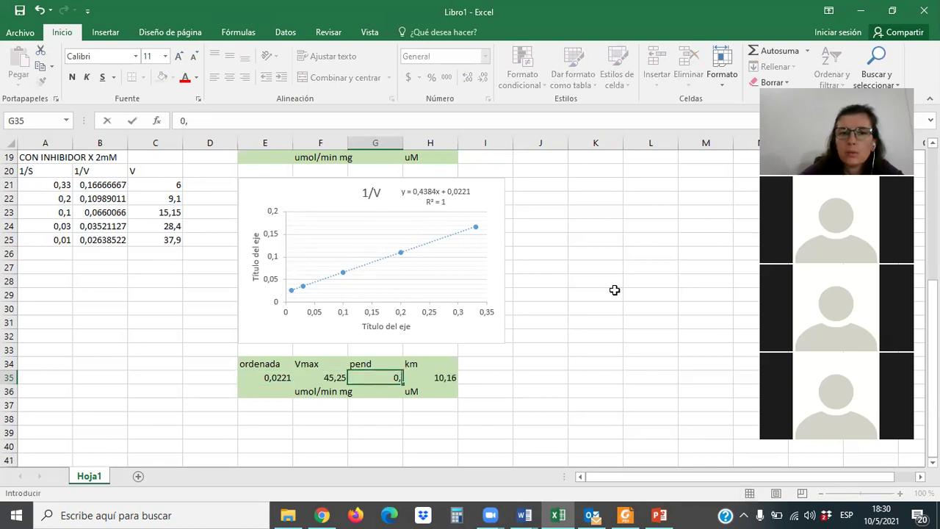
pyautogui.write('43')
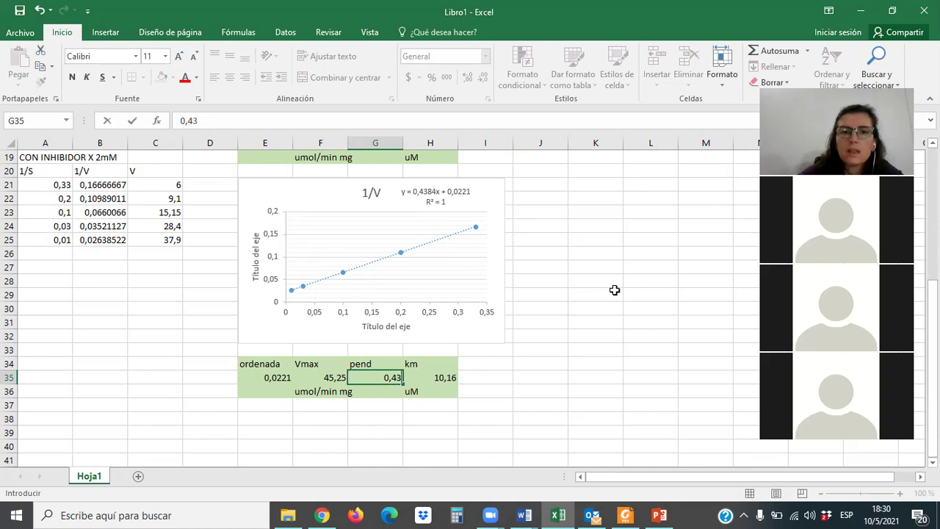
pyautogui.write('84')
pyautogui.press('Return')
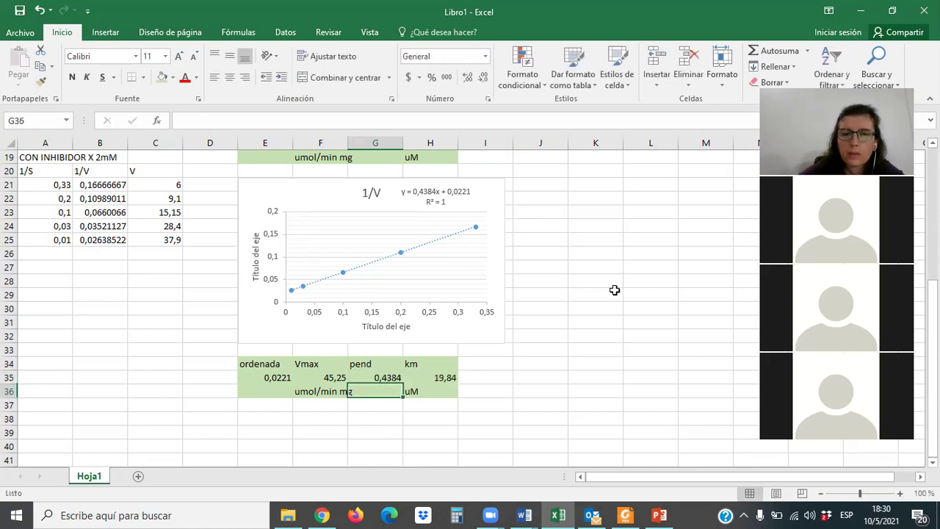
pyautogui.click(525, 413)
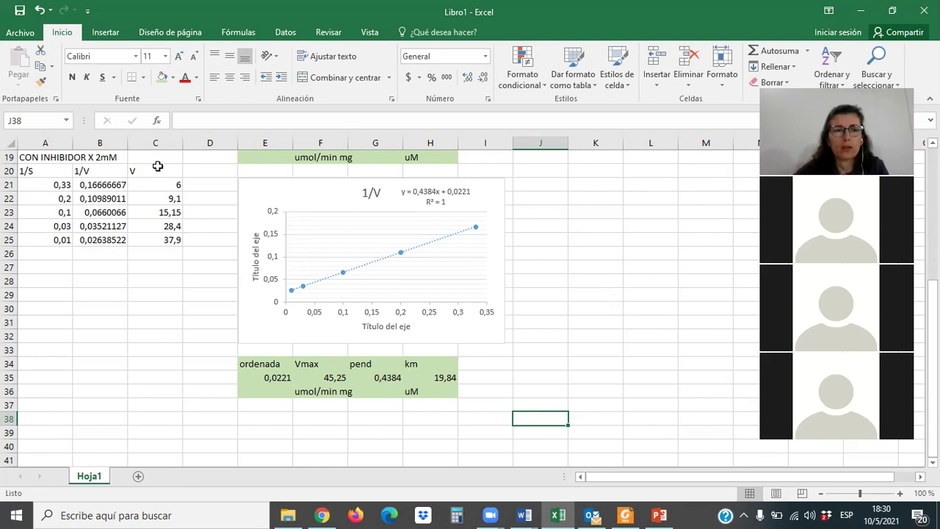
# Fill the inhibitor title cells A19:C19 and the results table E34:H36 with light orange.
pyautogui.moveTo(48, 157); pyautogui.dragTo(165, 151)
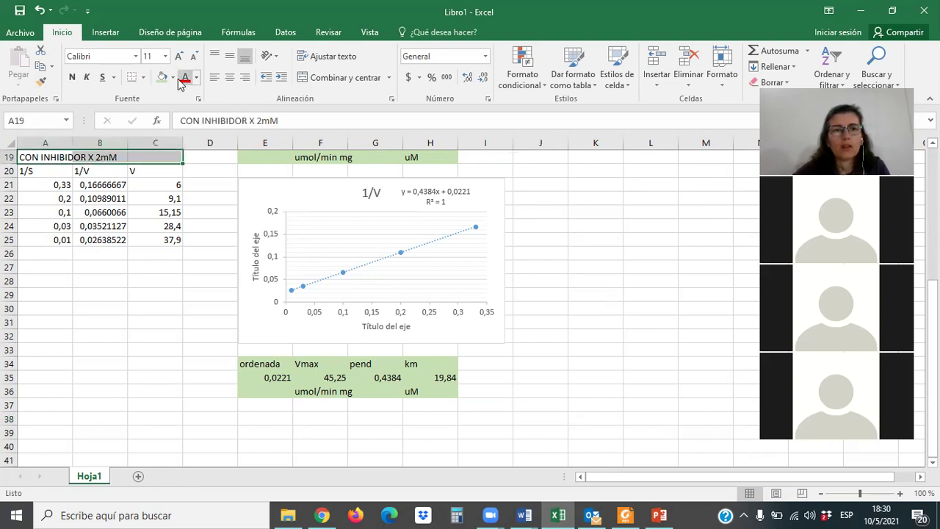
pyautogui.click(173, 77)
pyautogui.click(219, 130)
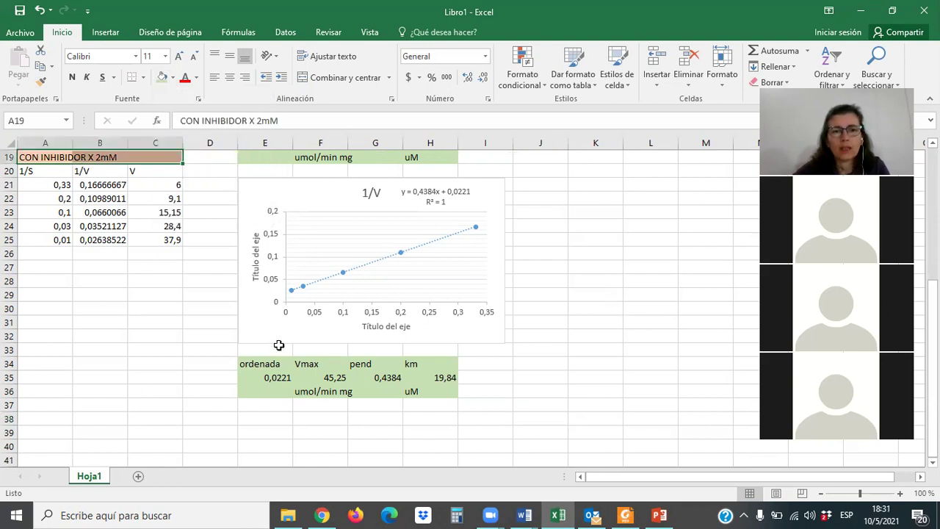
pyautogui.moveTo(262, 364); pyautogui.dragTo(444, 391)
pyautogui.click(161, 77)
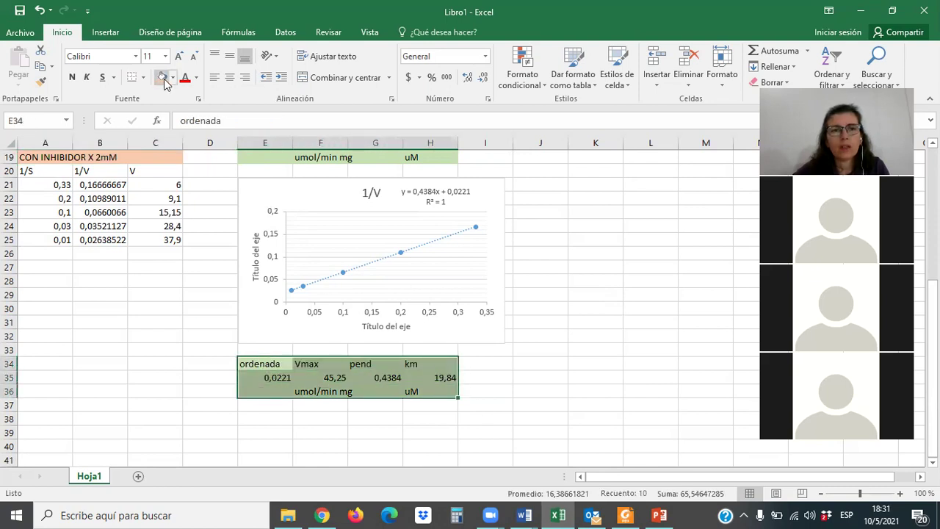
pyautogui.click(202, 362)
# Fill the SIN INHIBIDOR title cells A1:C1 with light green.
pyautogui.scroll(5, 185, 377)
pyautogui.scroll(1, 185, 377)
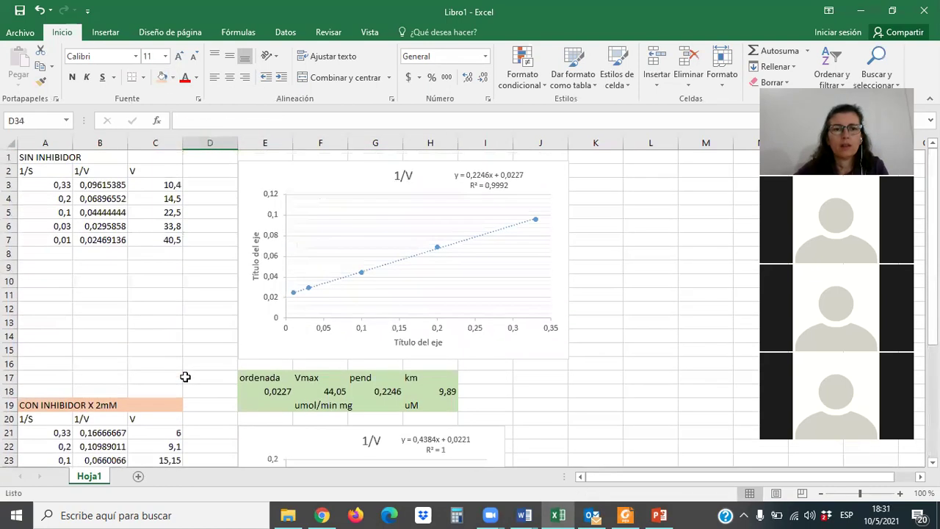
pyautogui.click(42, 160)
pyautogui.moveTo(75, 156); pyautogui.dragTo(145, 158)
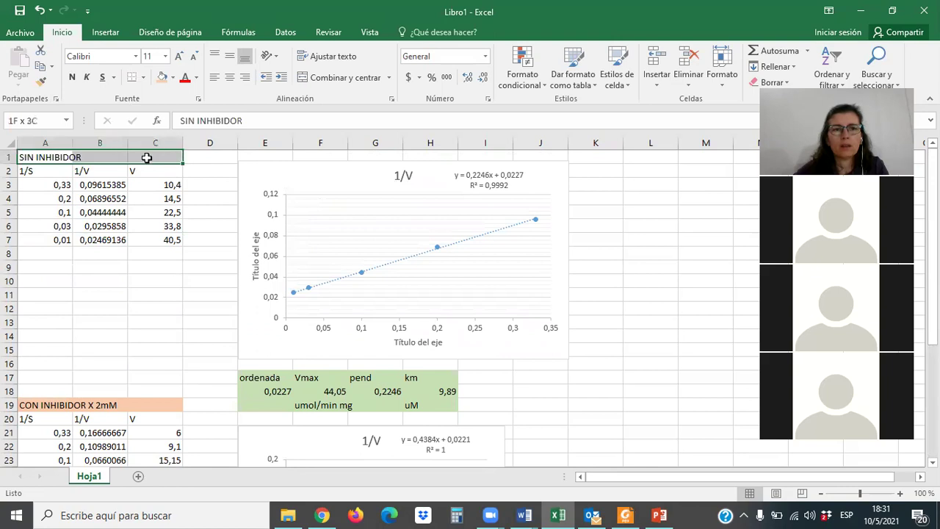
pyautogui.click(172, 77)
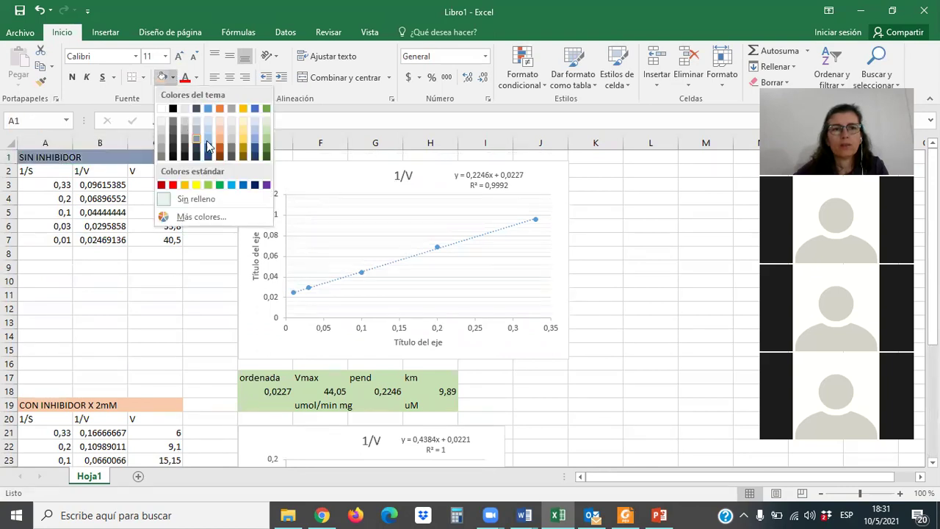
pyautogui.click(266, 132)
pyautogui.click(176, 314)
# Compare the plots and the Vmax and km values without inhibitor and with inhibitor X.
pyautogui.scroll(-3, 184, 320)
pyautogui.scroll(-3, 185, 326)
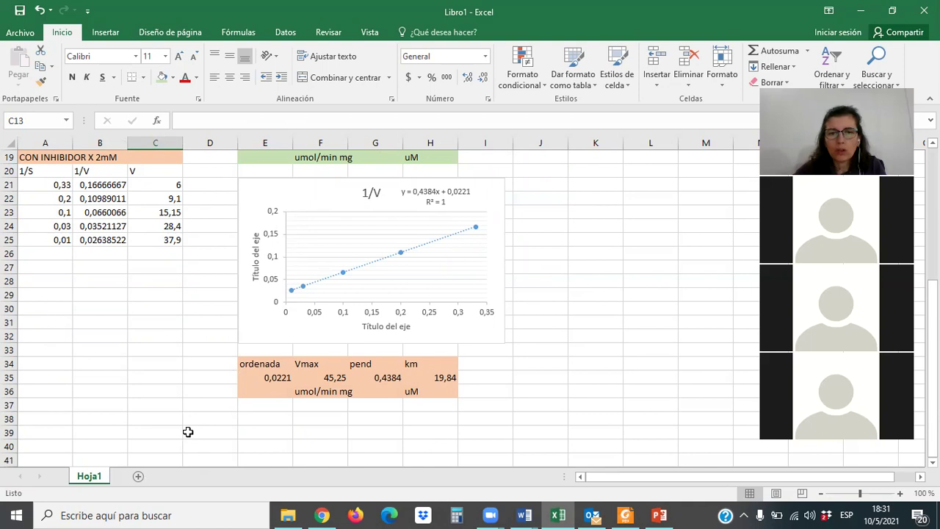
pyautogui.scroll(3, 184, 430)
pyautogui.scroll(-1, 183, 430)
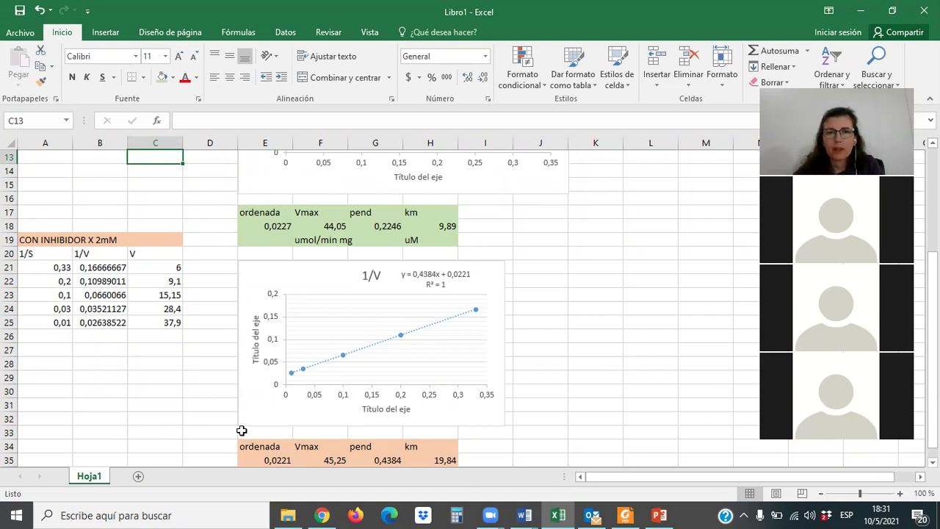
pyautogui.scroll(-1, 481, 400)
pyautogui.scroll(5, 481, 400)
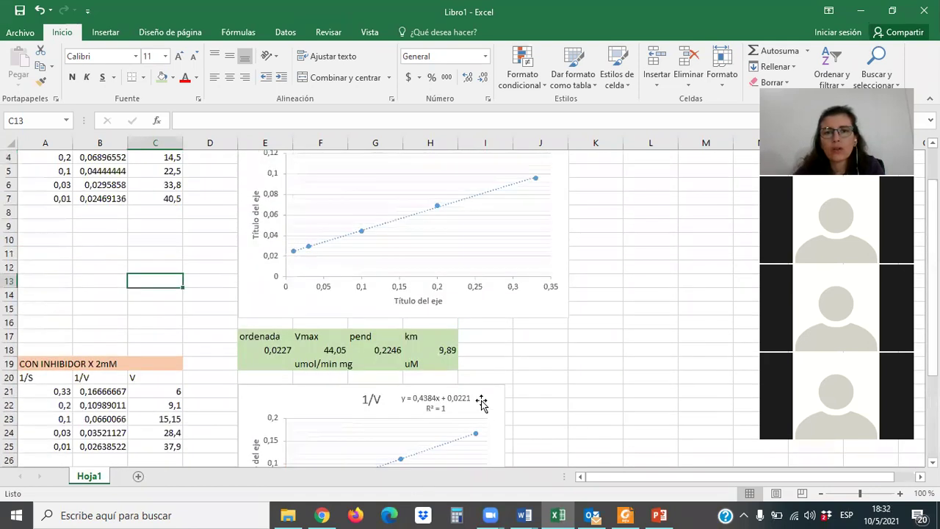
pyautogui.scroll(-2, 478, 407)
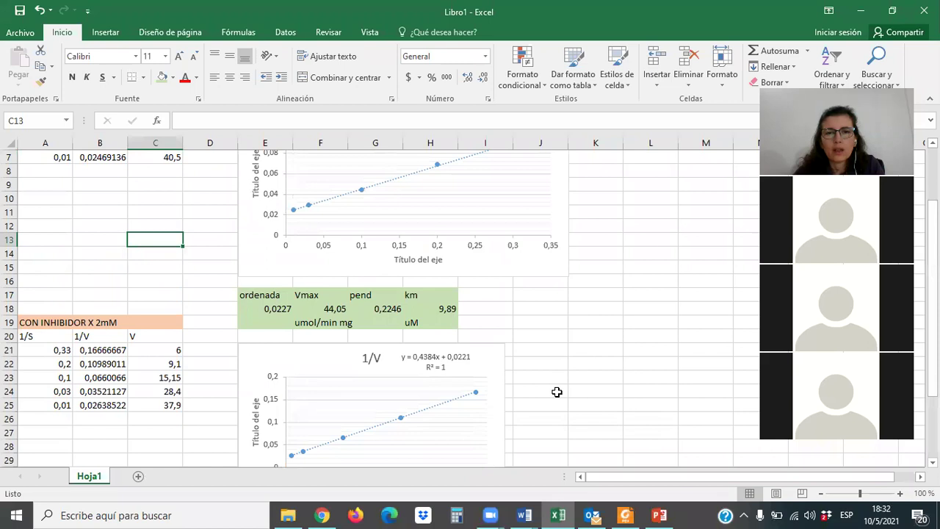
pyautogui.scroll(-2, 556, 392)
pyautogui.scroll(-2, 557, 392)
pyautogui.scroll(6, 557, 392)
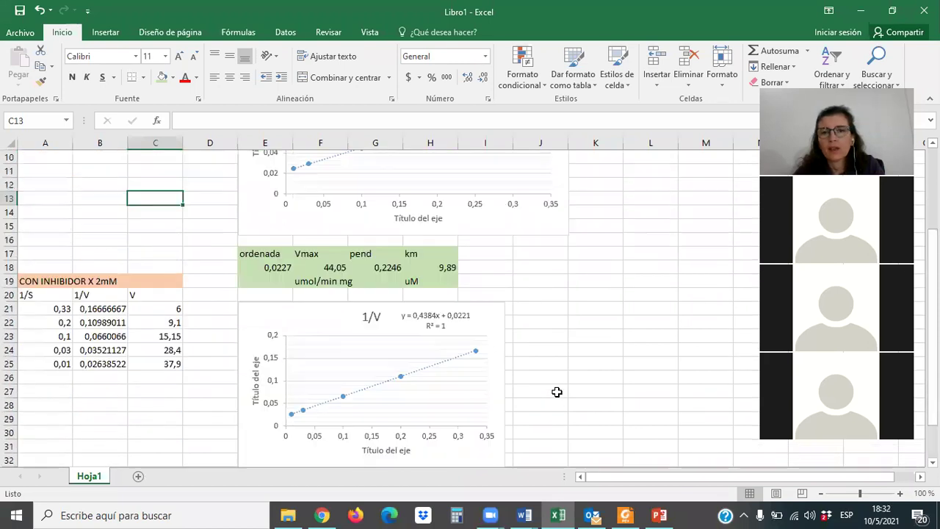
# Enter the comparison table's column headings SIN INHIBIDOR, X 2Mm and Y in cells L1, M1 and N1.
pyautogui.click(644, 157)
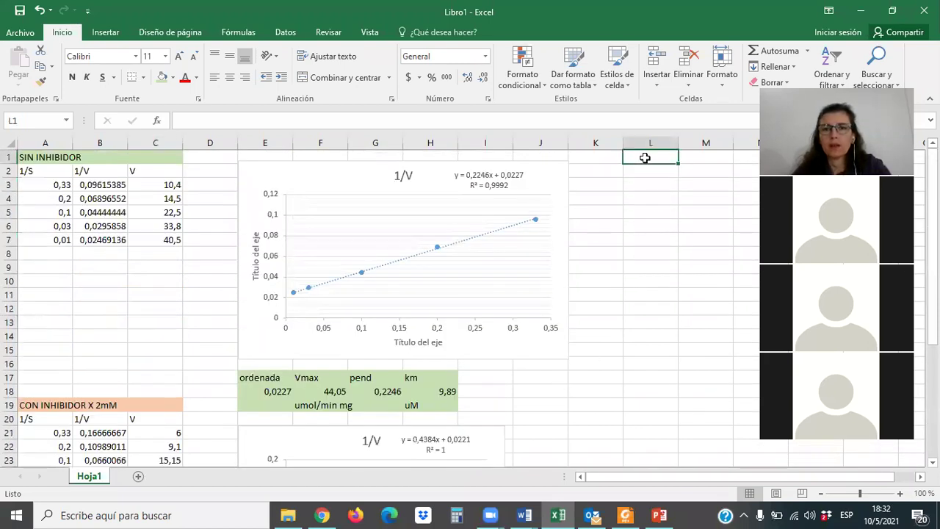
pyautogui.write('SIN')
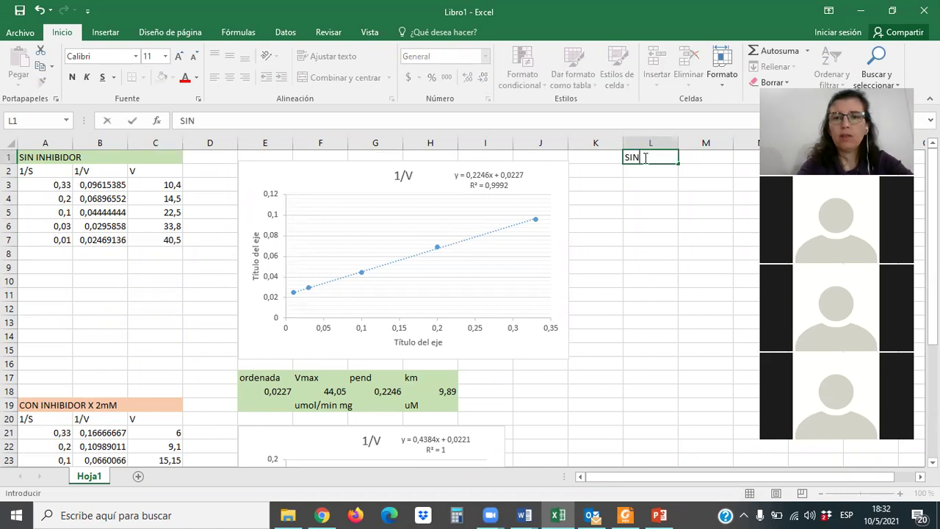
pyautogui.write(' INHIBIDOR')
pyautogui.press('Tab')
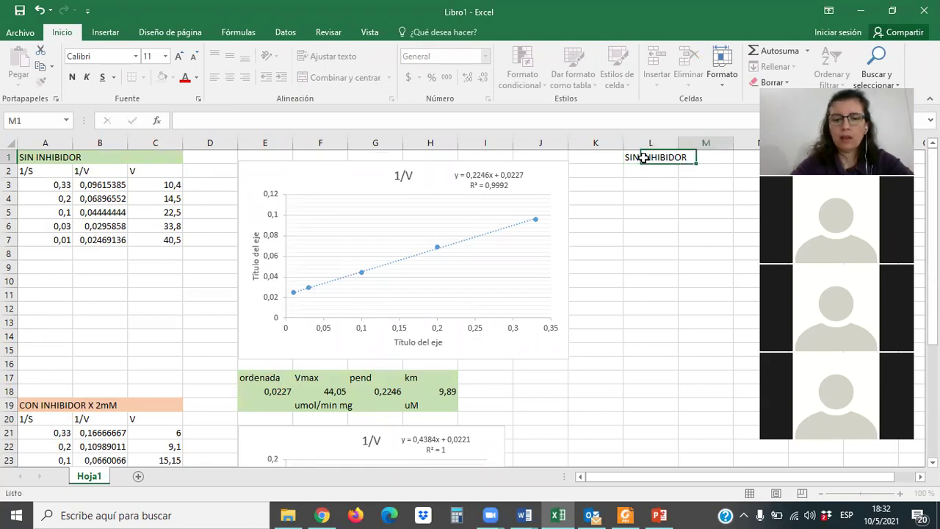
pyautogui.write('X')
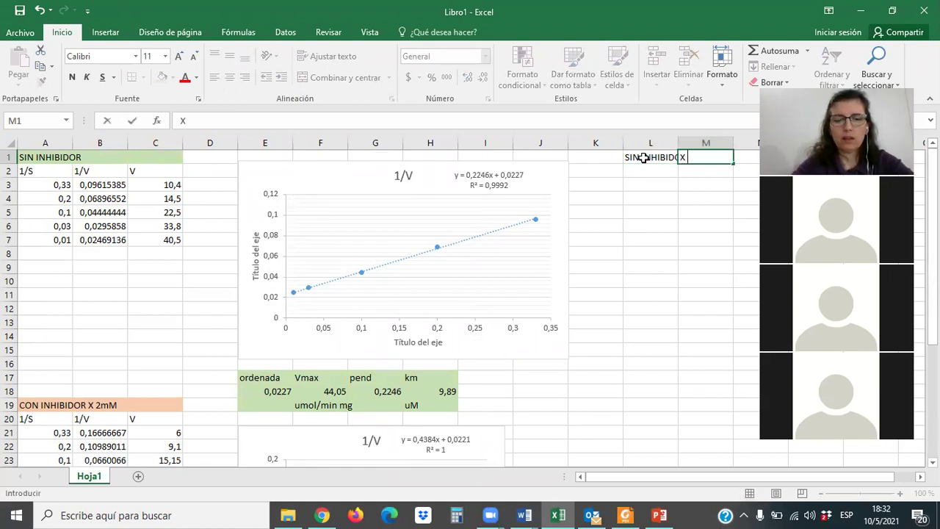
pyautogui.write(' 2Mm')
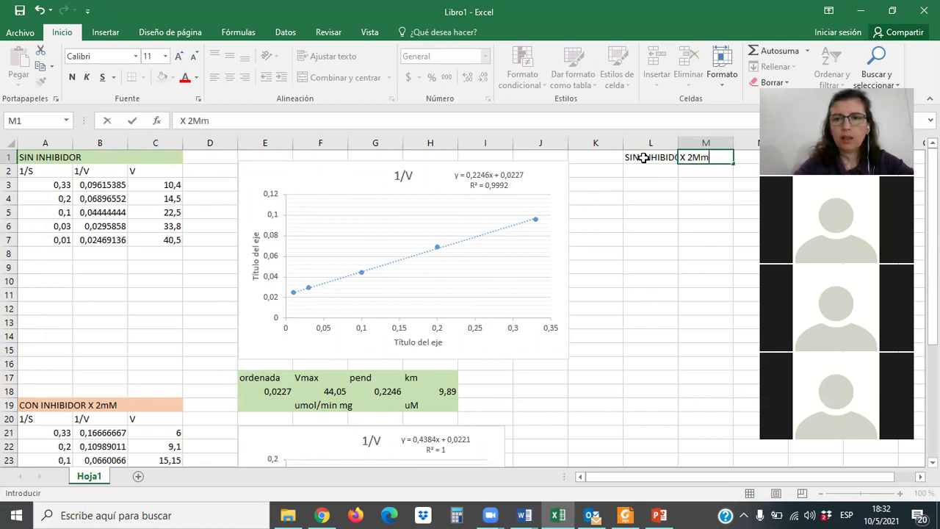
pyautogui.press('Tab')
pyautogui.write('Y')
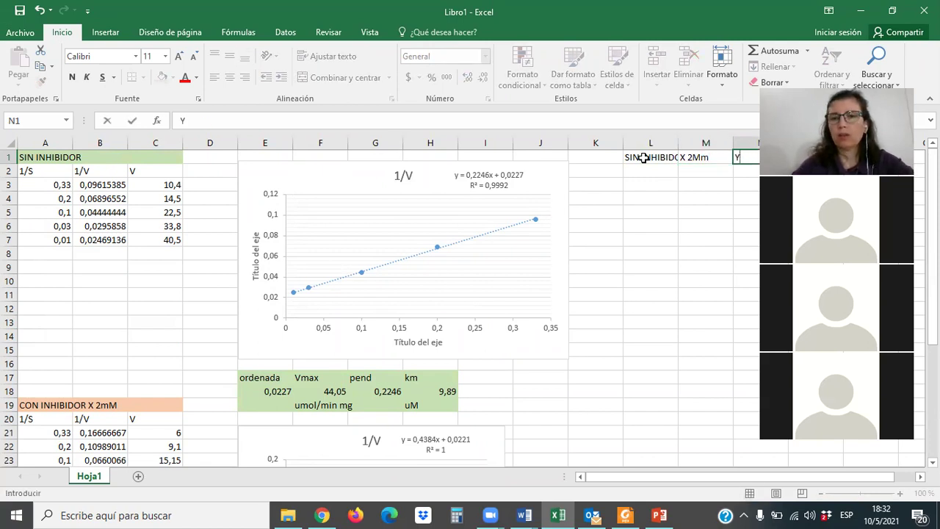
# Label the comparison table's rows VMAX in K2 and KM in K3.
pyautogui.click(615, 168)
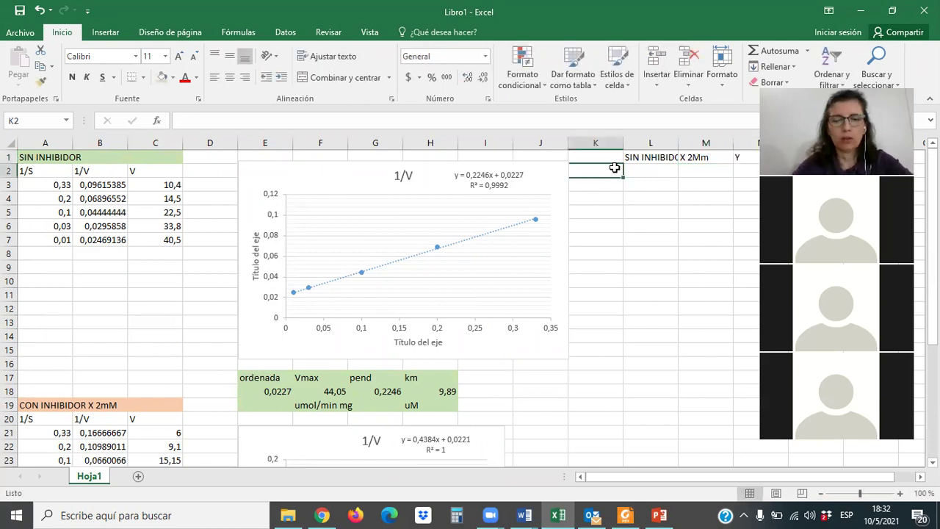
pyautogui.write('VMAX')
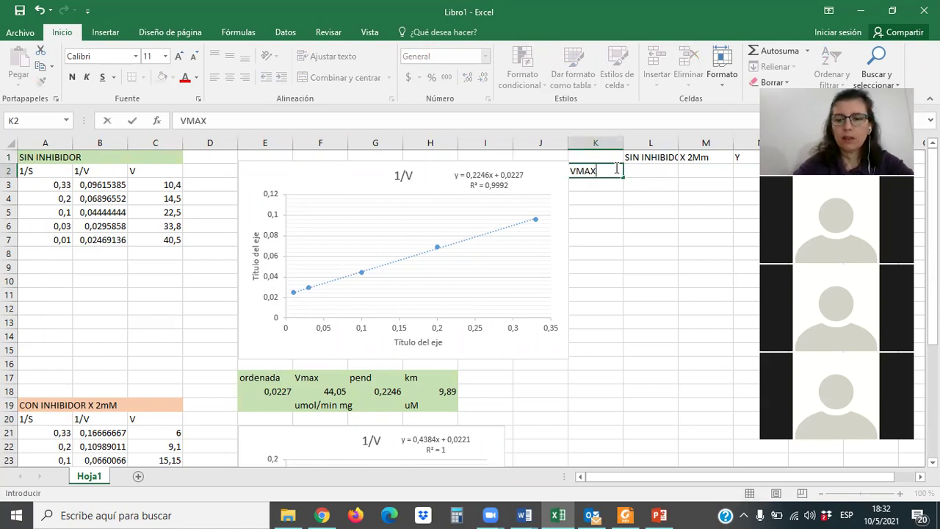
pyautogui.press('Return')
pyautogui.write('KM')
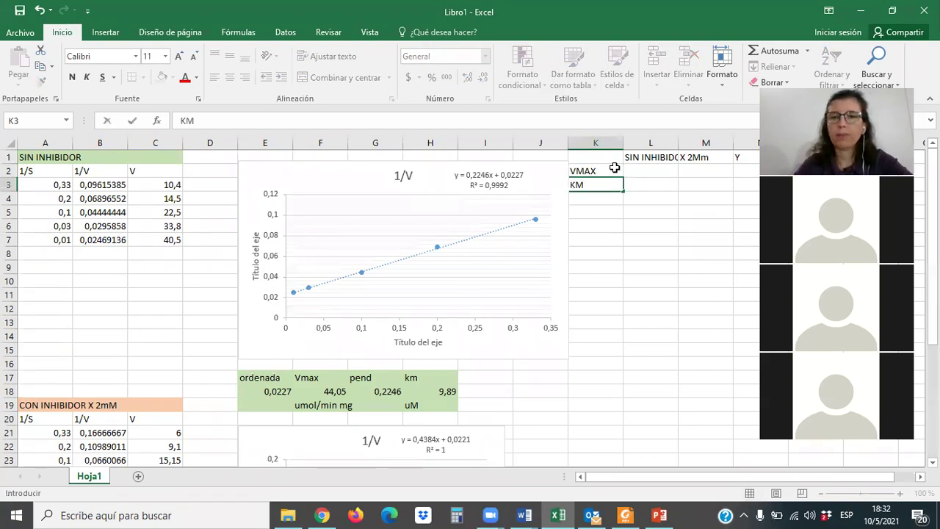
# Enter 44 as VMAX and 9,9 as KM under SIN INHIBIDOR, and fit column L to its heading.
pyautogui.click(635, 169)
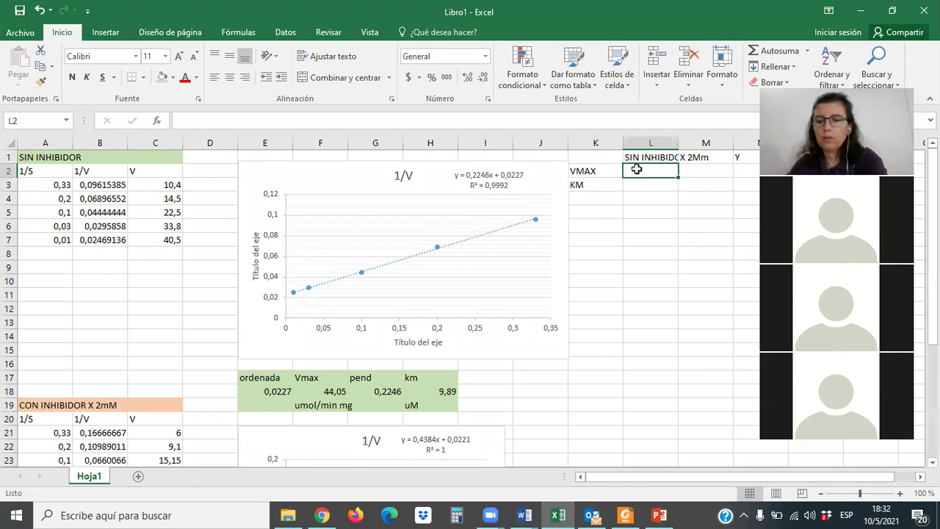
pyautogui.write('44')
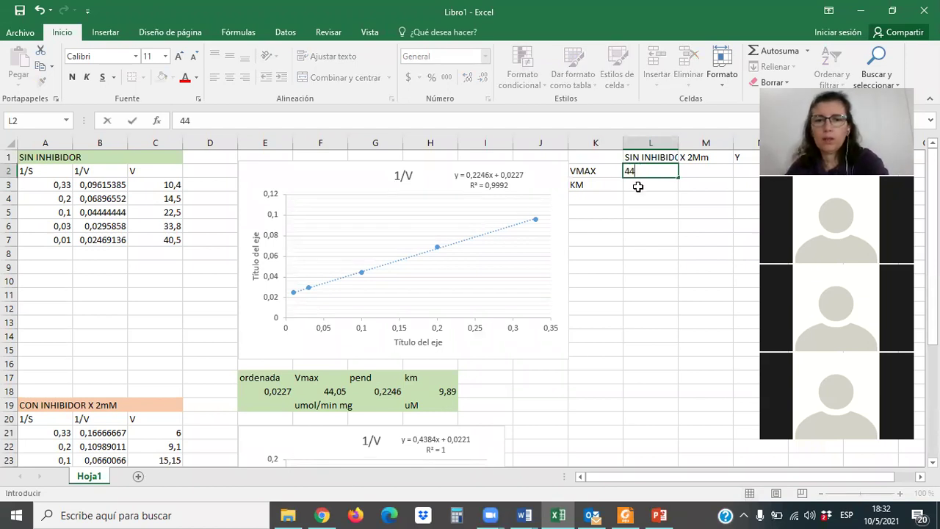
pyautogui.click(639, 187)
pyautogui.write('9,9')
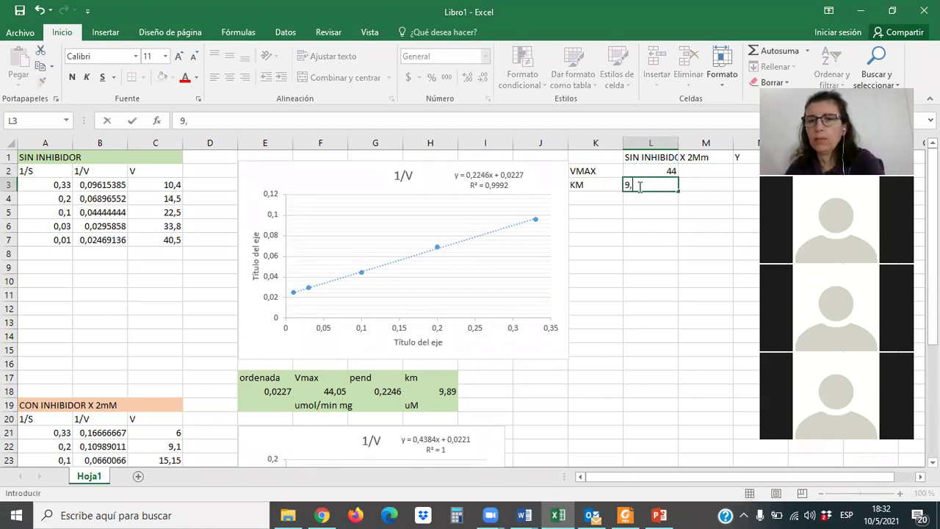
pyautogui.click(713, 171)
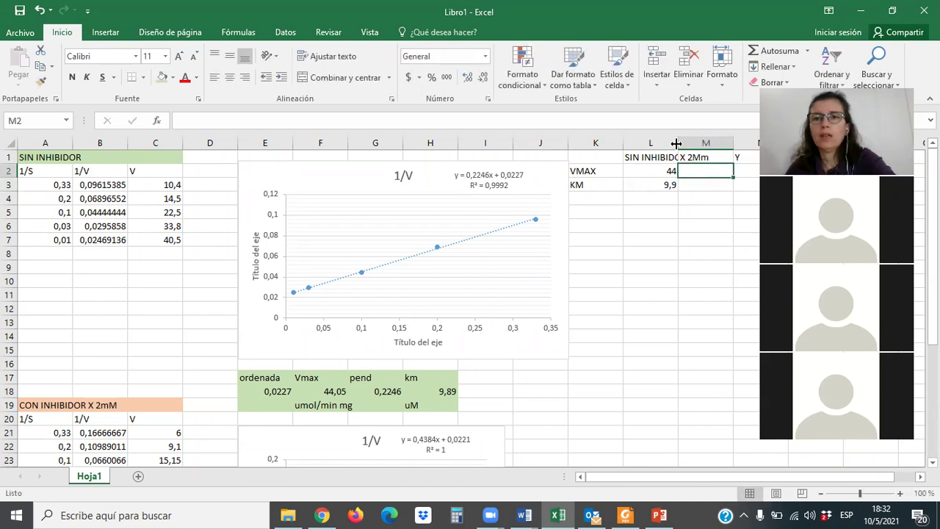
pyautogui.doubleClick(678, 142)
# Enter the inhibitor X values in the comparison table, 45 for VMAX in M2 and 19,8 for KM in M3.
pyautogui.scroll(-5, 646, 331)
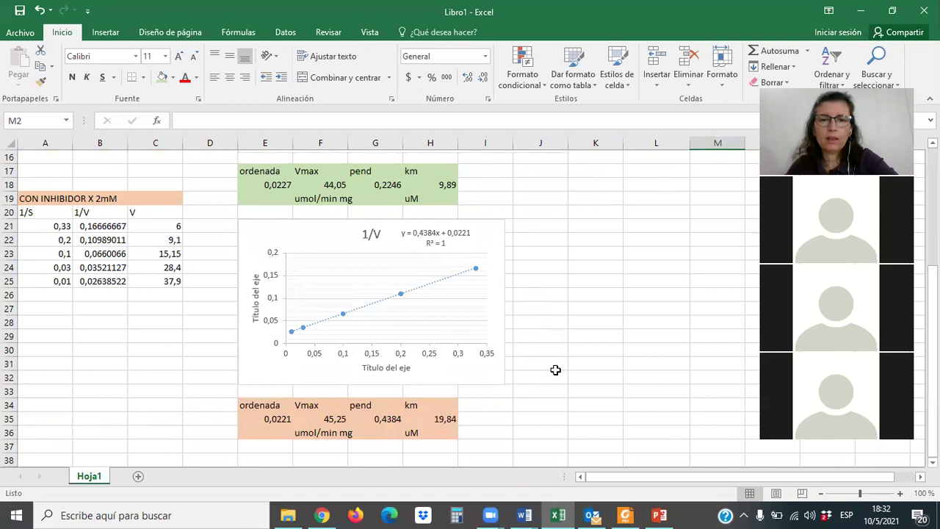
pyautogui.scroll(4, 607, 311)
pyautogui.scroll(1, 688, 254)
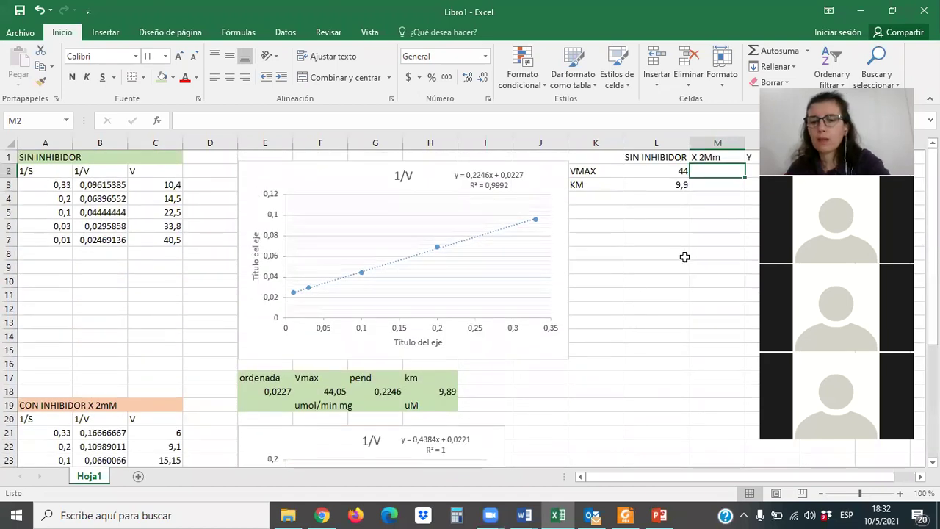
pyautogui.write('45')
pyautogui.click(710, 186)
pyautogui.write('19,')
pyautogui.scroll(-6, 647, 367)
pyautogui.scroll(6, 646, 367)
pyautogui.write('8')
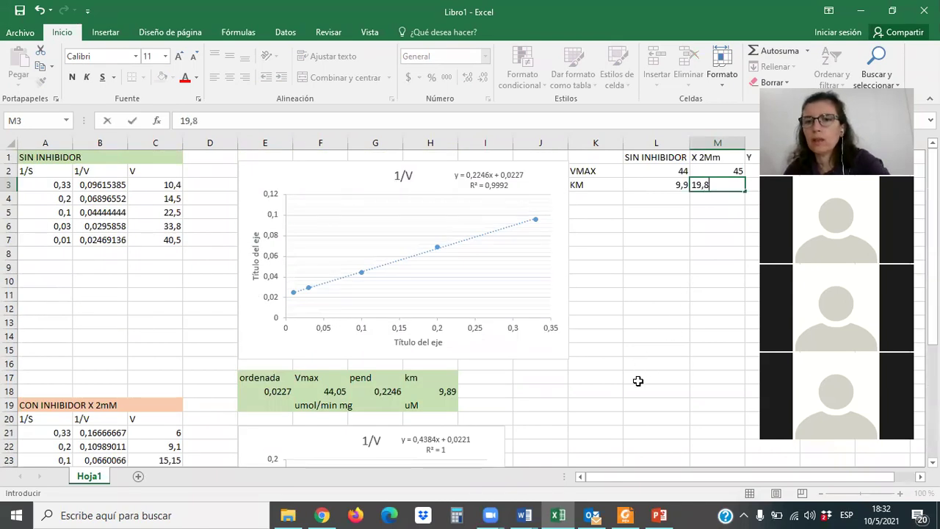
pyautogui.click(641, 333)
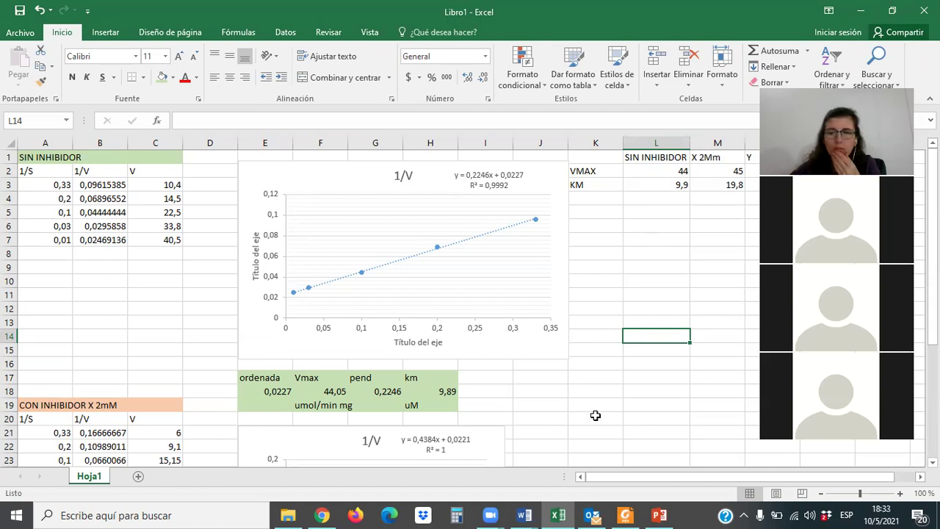
# Check problem 27's statement in the Word guide, and review the competitive, uncompetitive, noncompetitive and mixed inhibition slides in PowerPoint.
pyautogui.moveTo(527, 513)
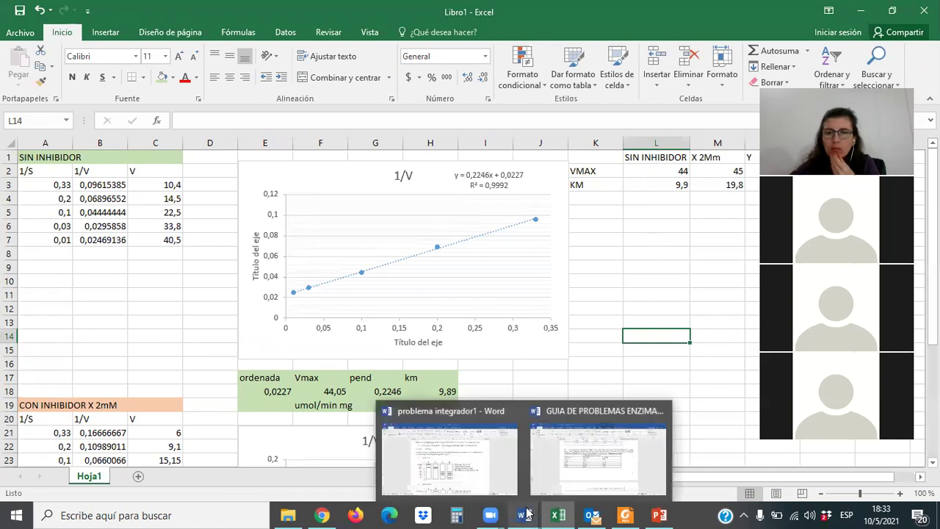
pyautogui.click(577, 462)
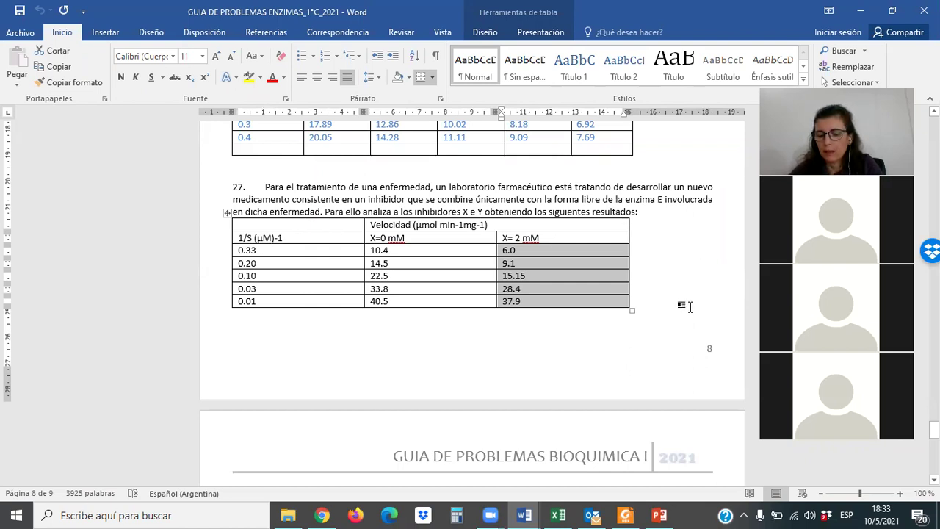
pyautogui.click(656, 515)
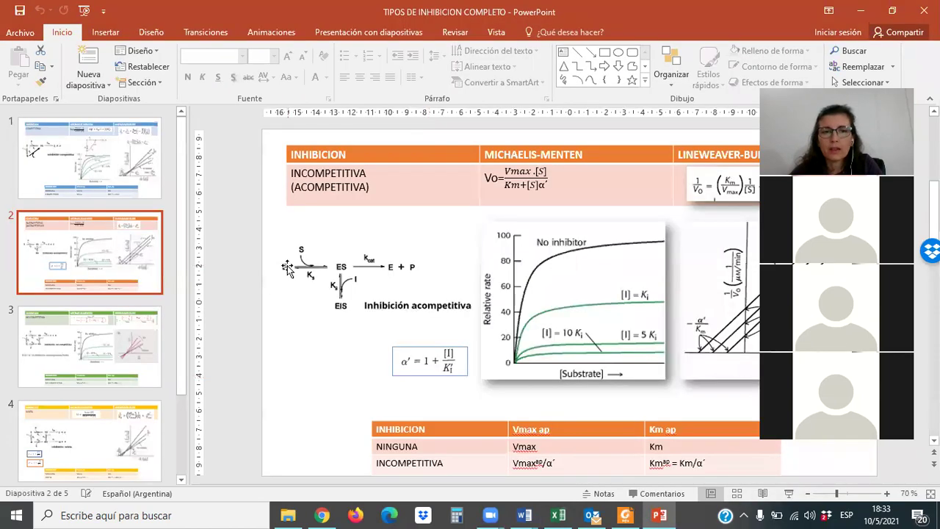
pyautogui.press('pageup')
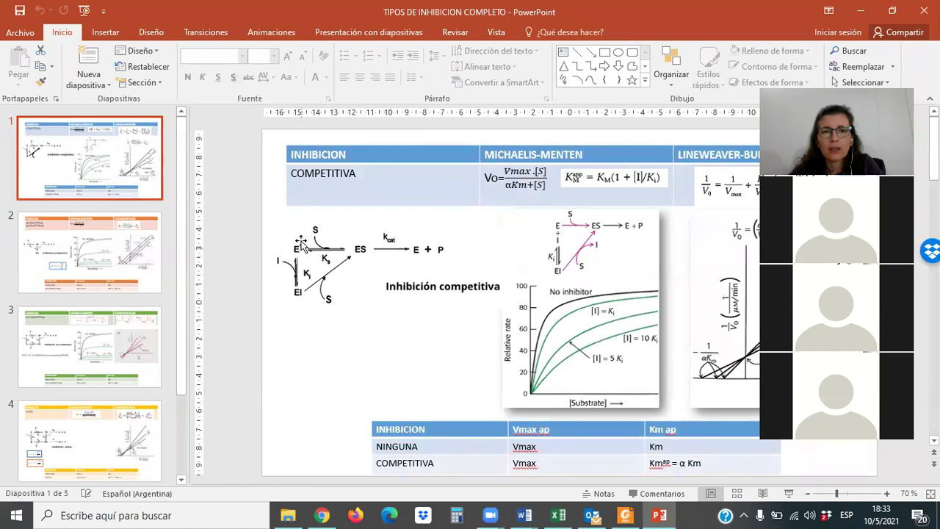
pyautogui.press('pagedown')
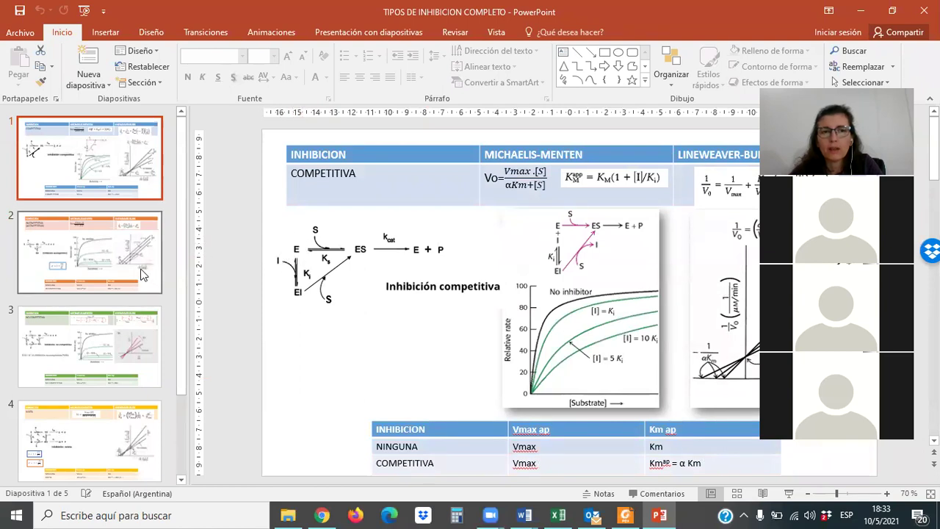
pyautogui.press('pagedown')
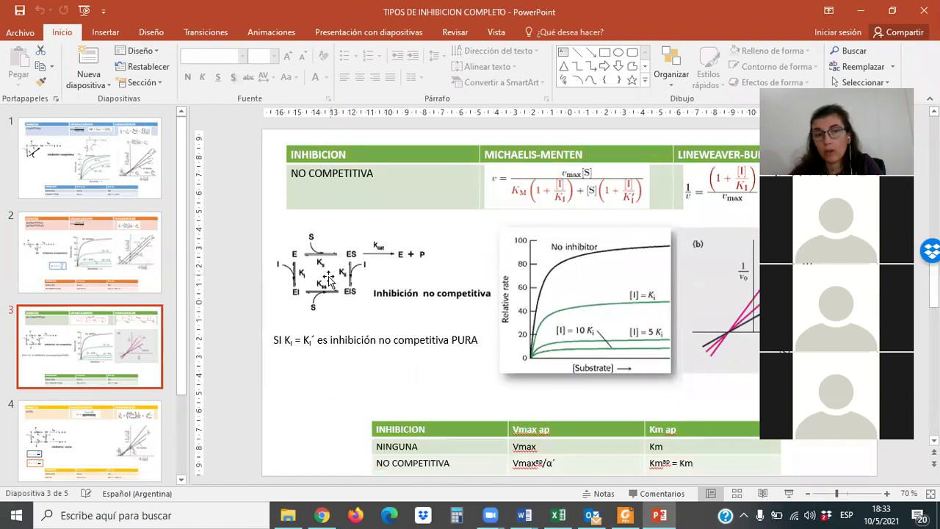
pyautogui.click(92, 433)
pyautogui.scroll(-2, 117, 444)
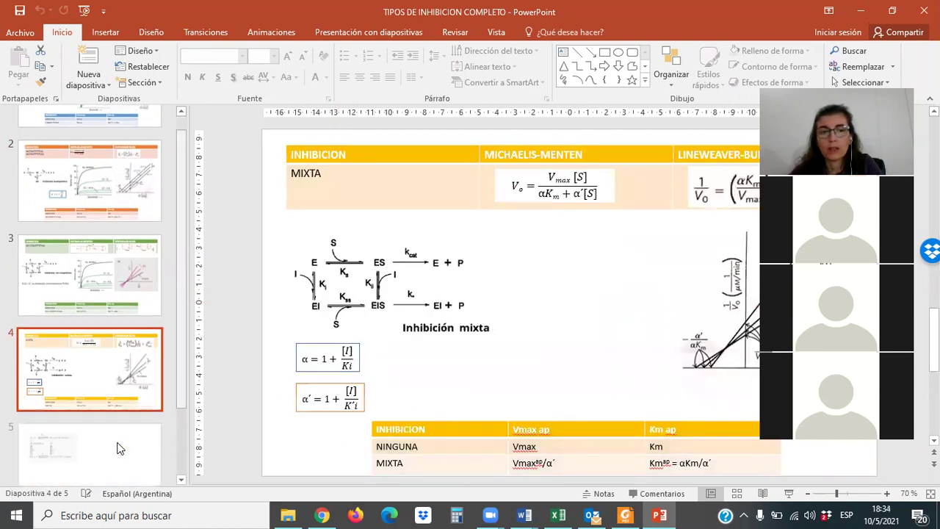
pyautogui.scroll(2, 114, 335)
pyautogui.click(56, 168)
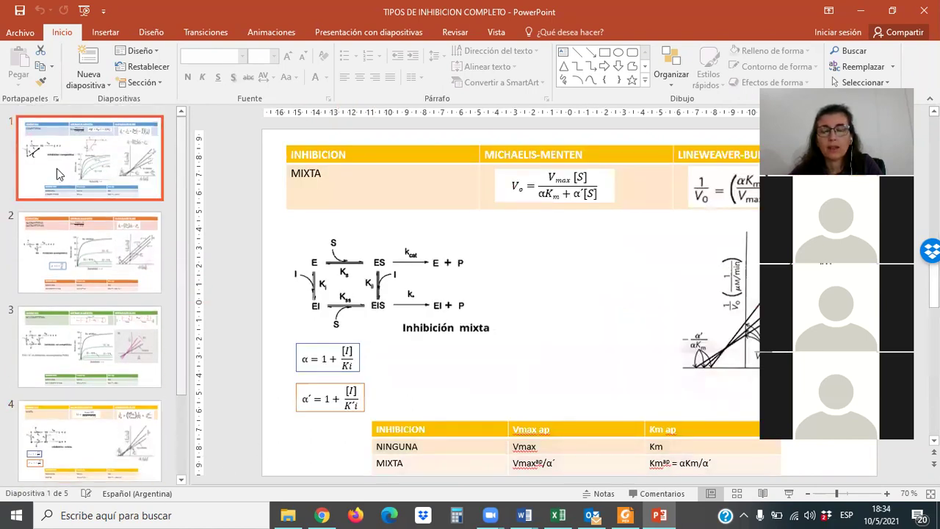
# Switch to the Word problem guide and read problem 27's information on inhibitor Y and its questions on page 9.
pyautogui.click(558, 514)
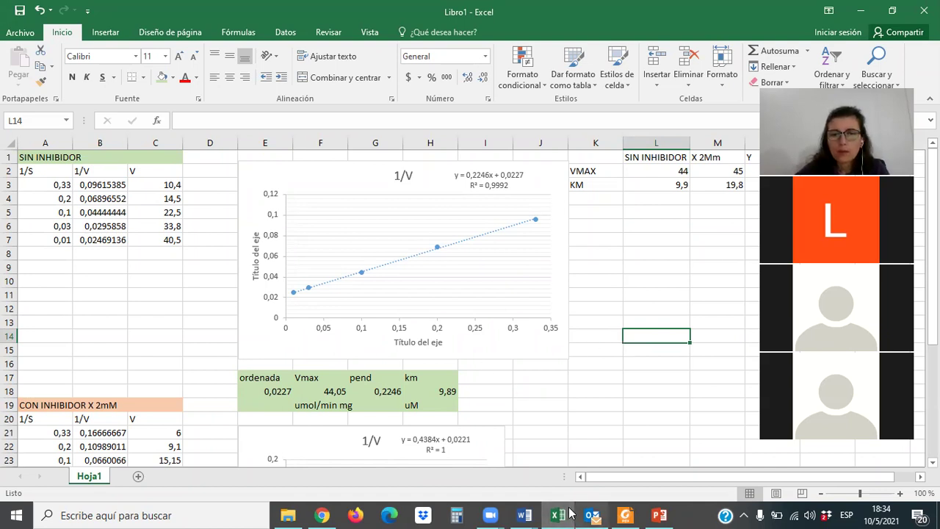
pyautogui.moveTo(524, 513)
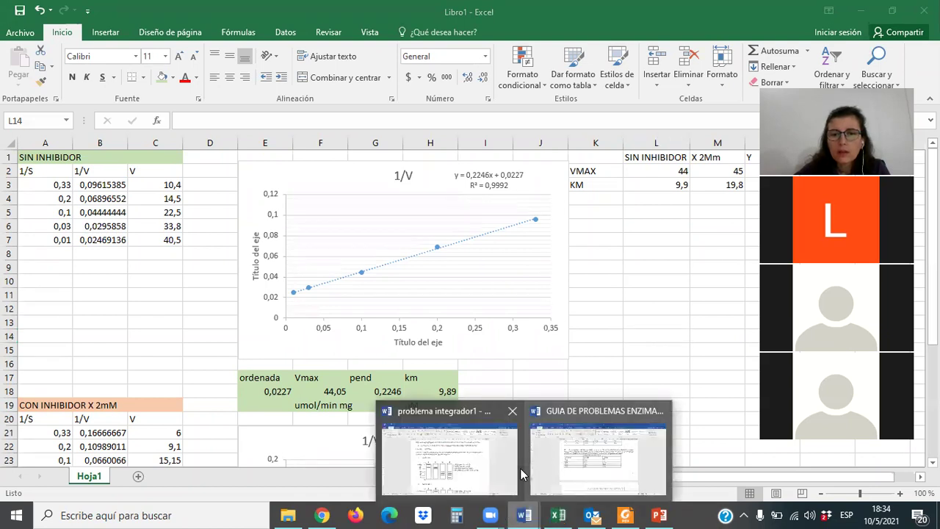
pyautogui.click(547, 467)
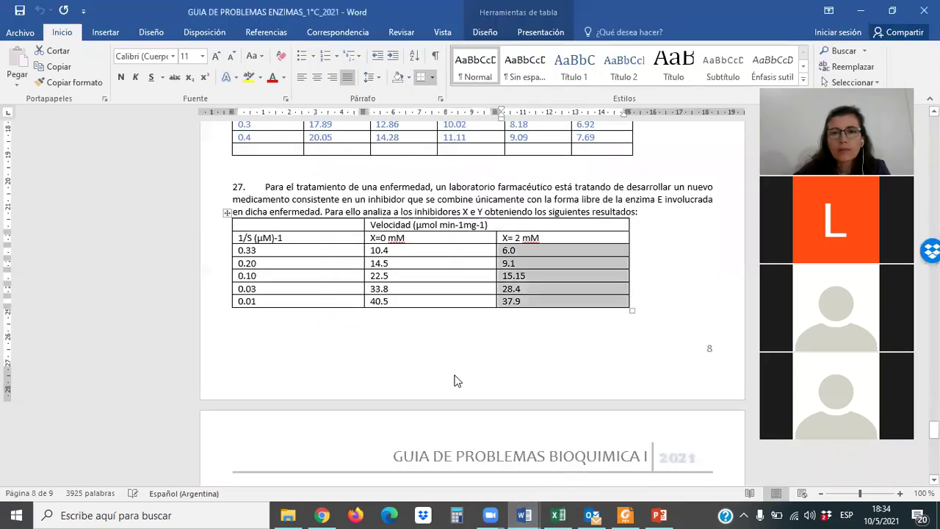
pyautogui.scroll(-3, 413, 371)
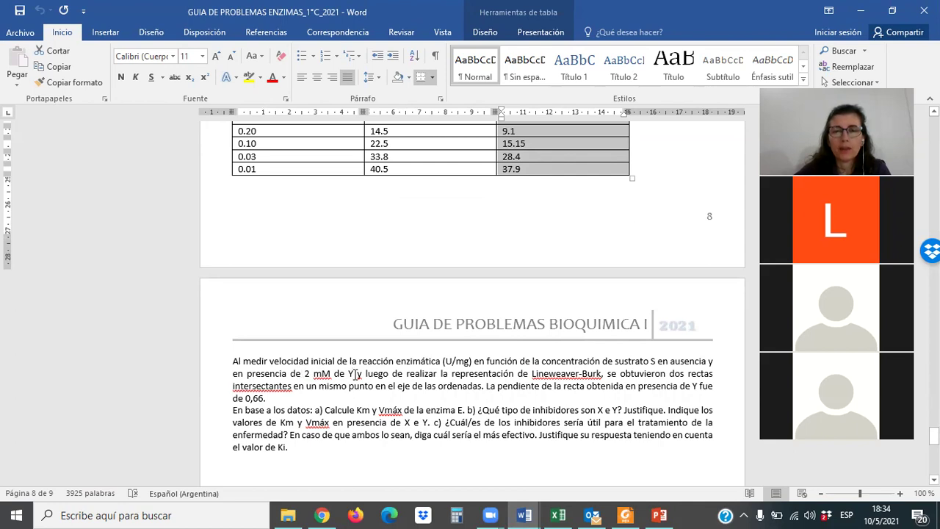
pyautogui.scroll(4, 375, 364)
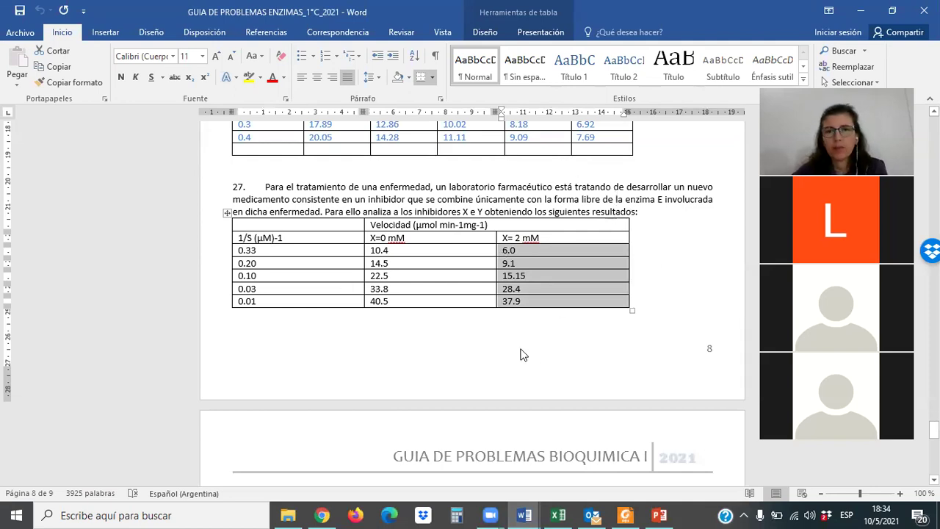
pyautogui.scroll(-6, 492, 371)
pyautogui.scroll(3, 485, 374)
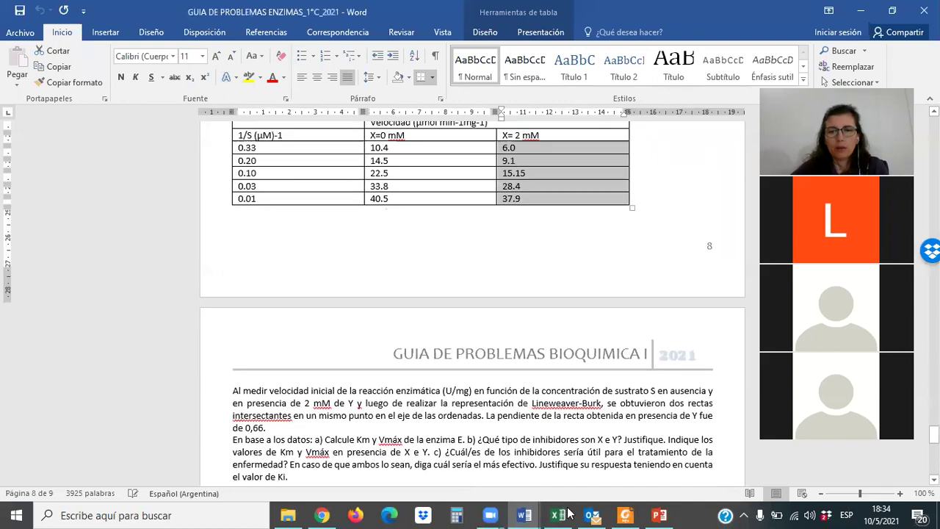
# Switch back to Excel and apply all borders to the comparison table K1:N3.
pyautogui.hotkey('alt', 'Tab')
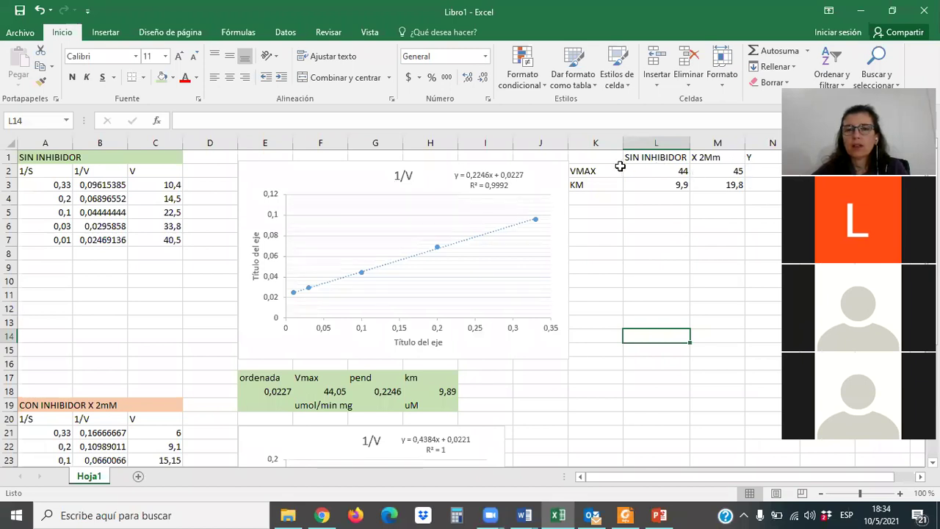
pyautogui.moveTo(606, 158); pyautogui.dragTo(770, 185)
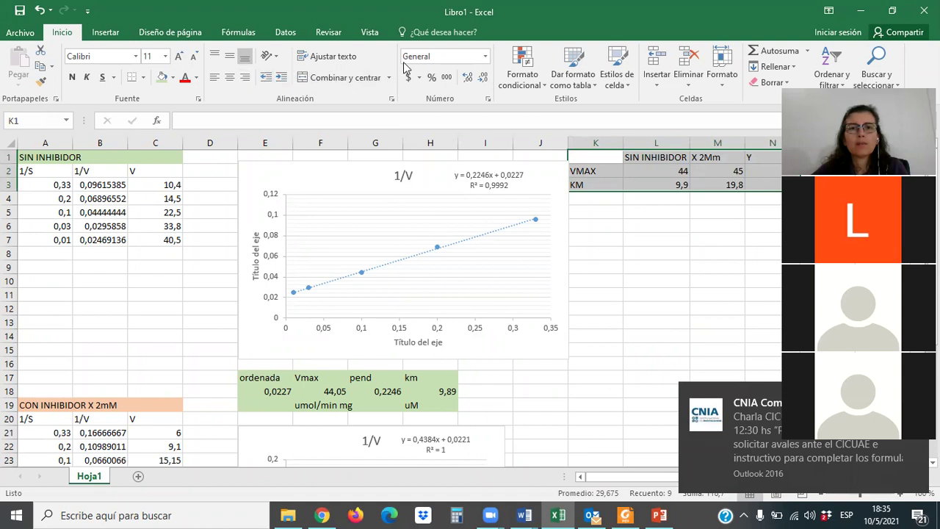
pyautogui.click(143, 77)
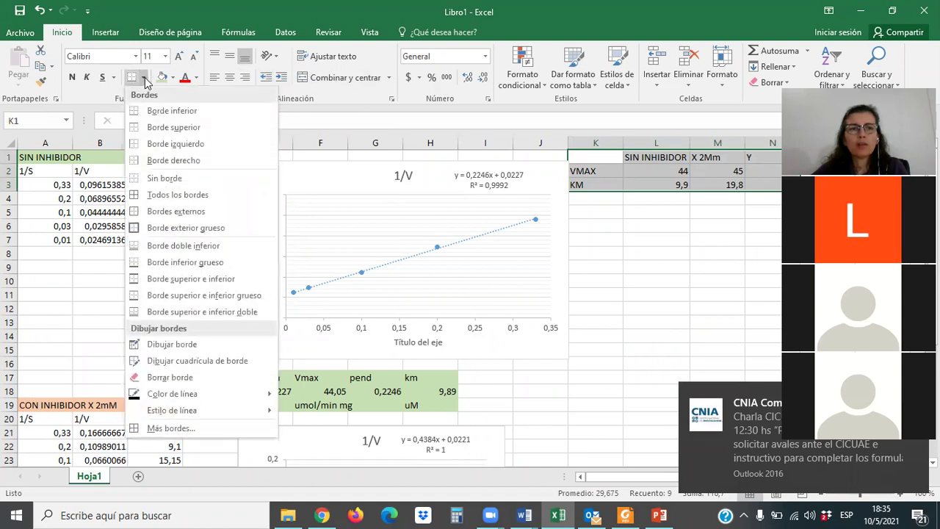
pyautogui.click(152, 202)
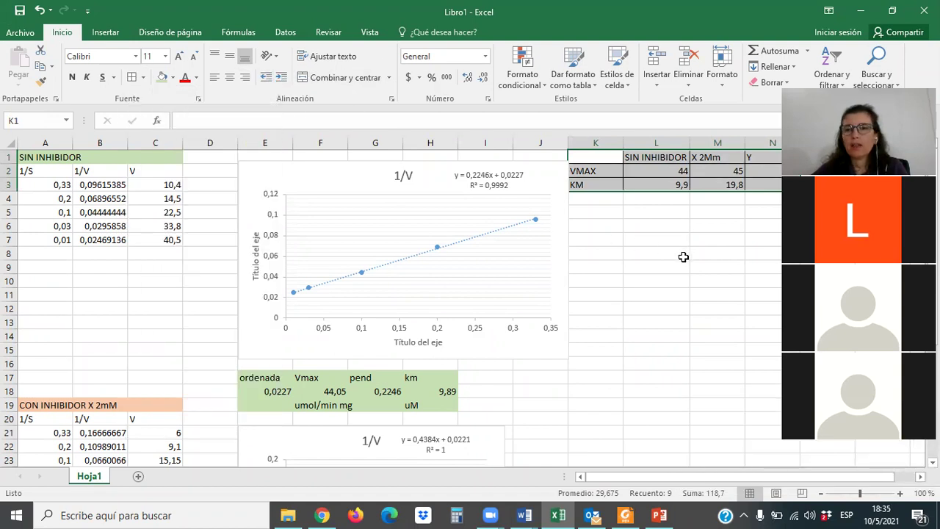
# Reread the inhibitor Y paragraph on page 9 of the Word problem guide, and view the competitive inhibition slide in PowerPoint.
pyautogui.click(682, 254)
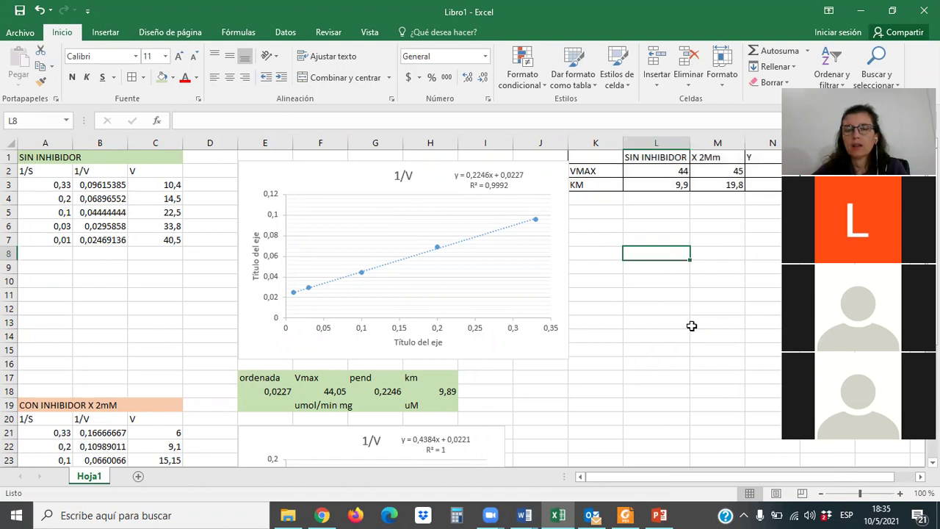
pyautogui.scroll(-2, 651, 336)
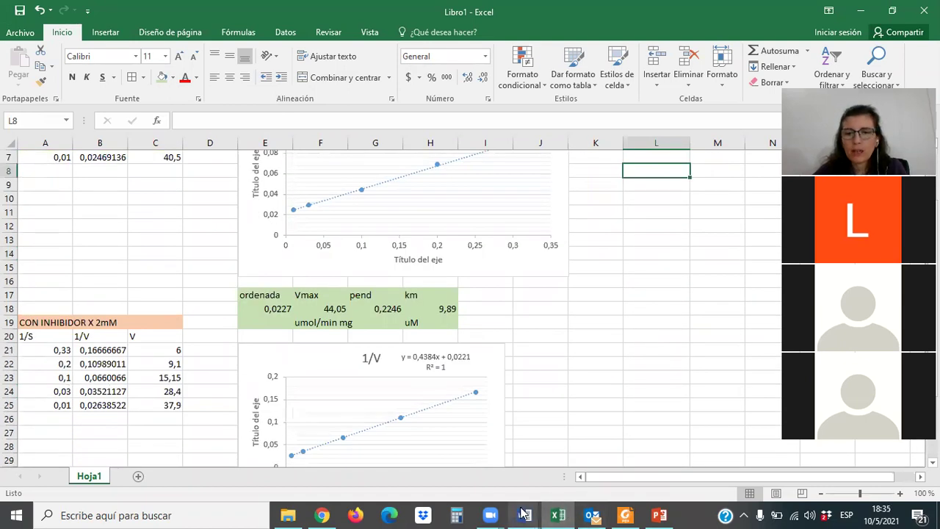
pyautogui.moveTo(523, 513)
pyautogui.click(624, 467)
pyautogui.scroll(-3, 301, 321)
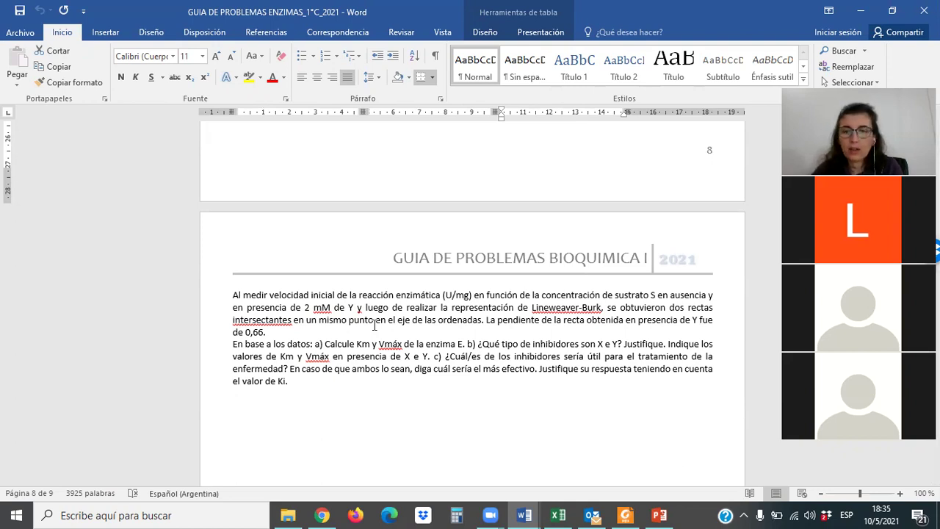
pyautogui.click(658, 515)
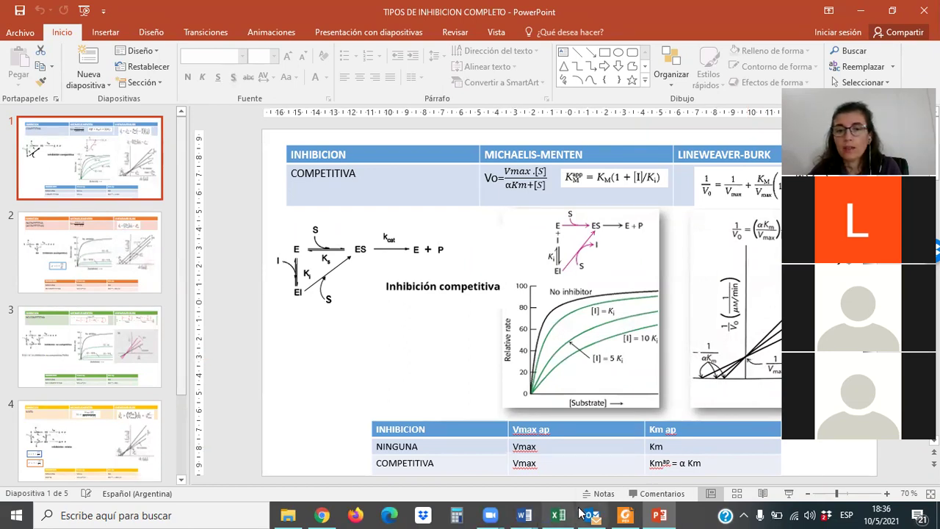
# Switch back to Excel and complete the inhibitor Y header in N1 of the comparison table as "Y 2 mM".
pyautogui.hotkey('alt', 'Tab')
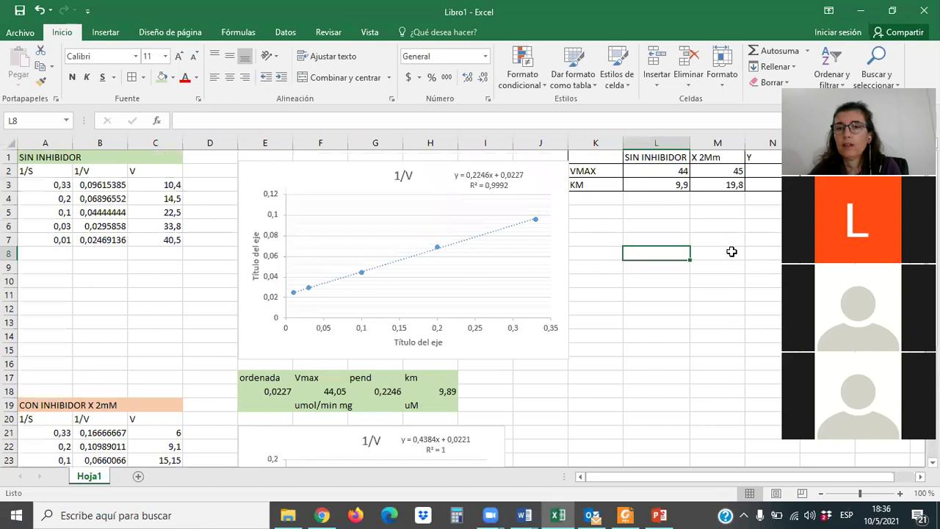
pyautogui.click(764, 158)
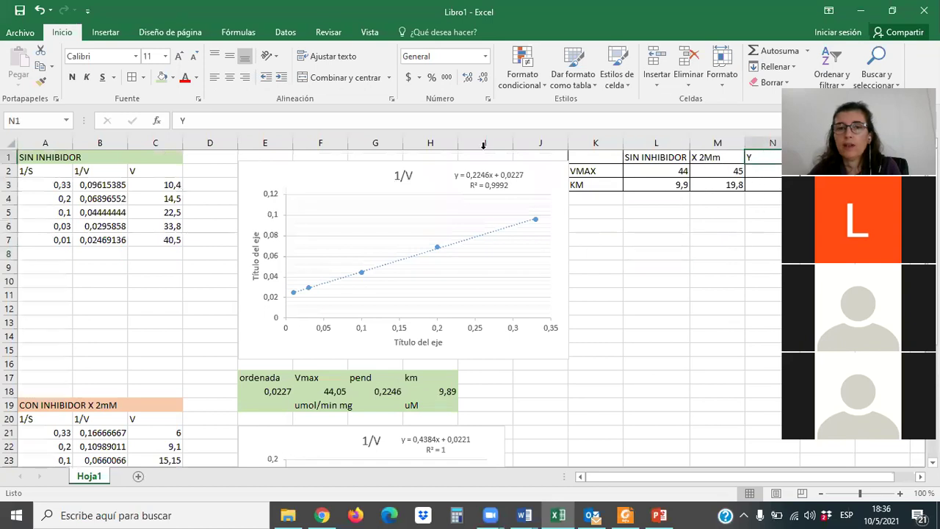
pyautogui.click(366, 121)
pyautogui.write('2 M')
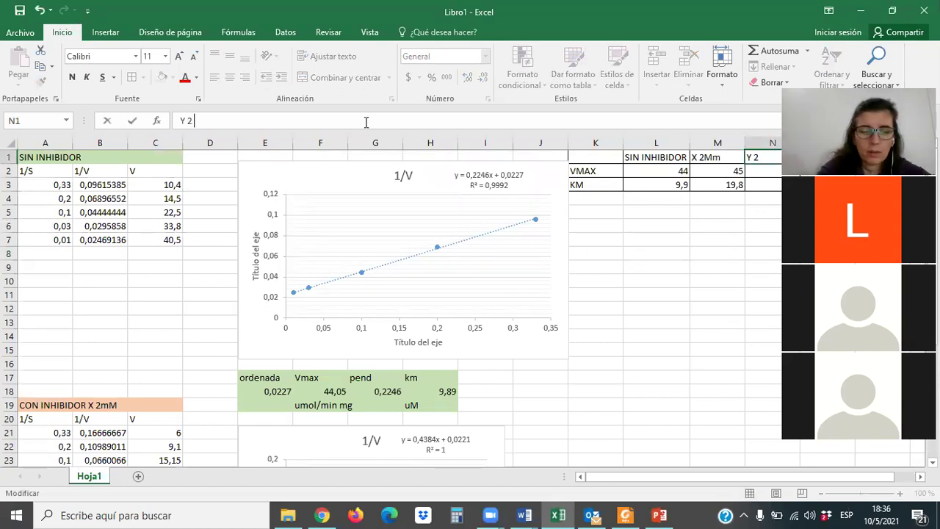
pyautogui.press('BackSpace')
pyautogui.write('mM')
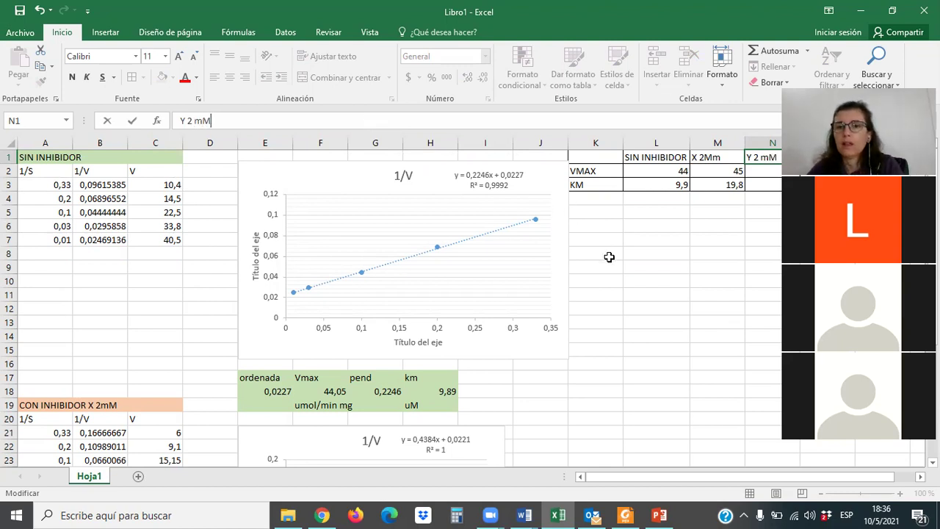
pyautogui.click(643, 293)
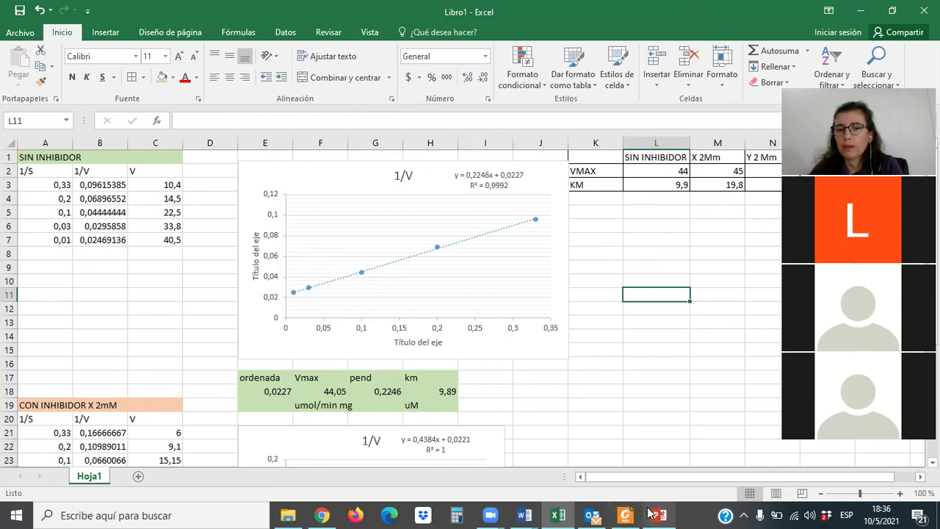
# Recheck the inhibitor Y data in the Word guide, return to Excel and enter "comp" below both inhibitor columns, in M4 and N4.
pyautogui.click(523, 514)
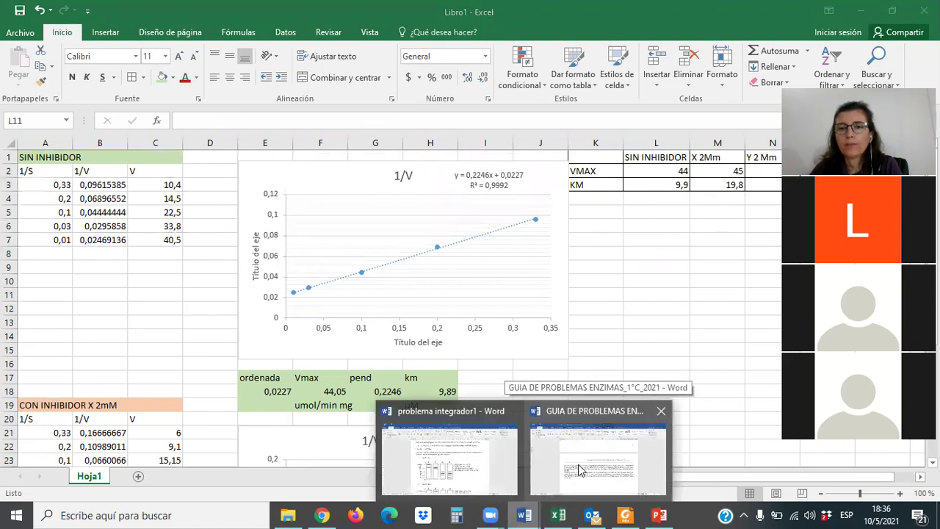
pyautogui.click(579, 469)
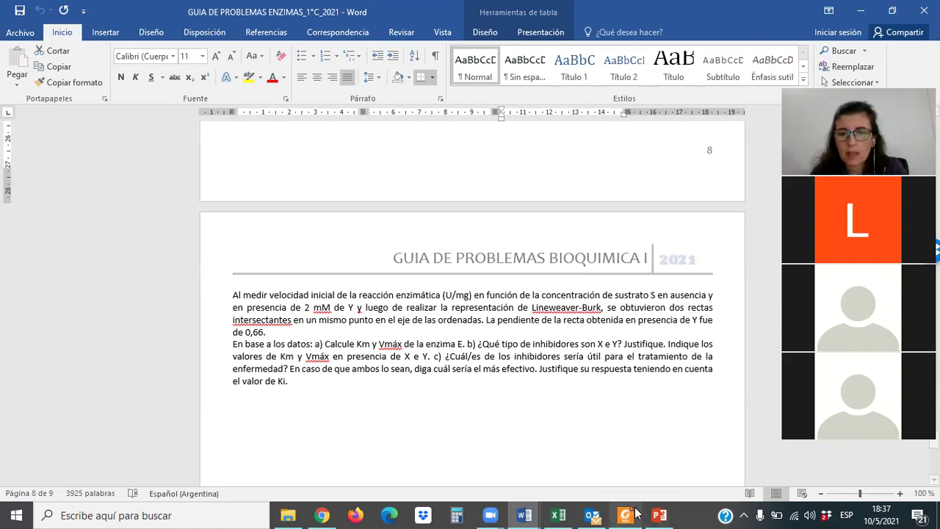
pyautogui.click(557, 514)
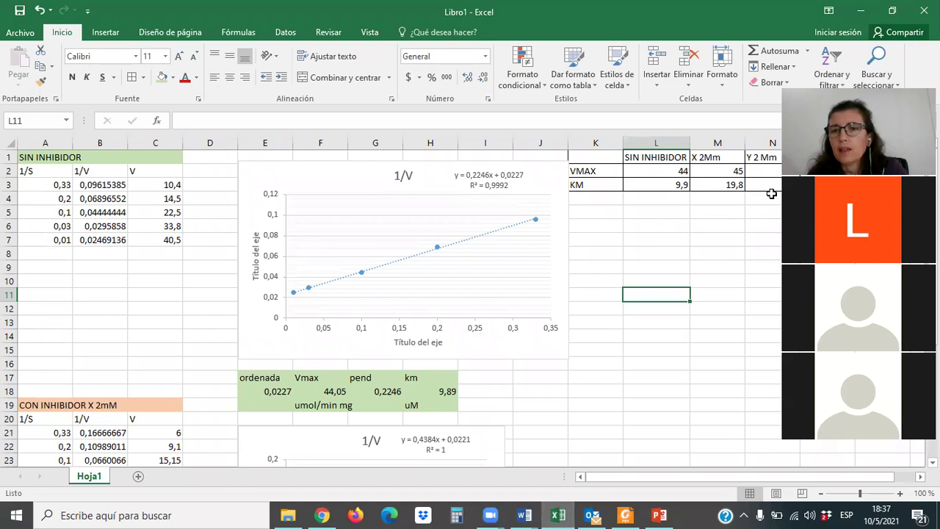
pyautogui.click(700, 196)
pyautogui.write('comp')
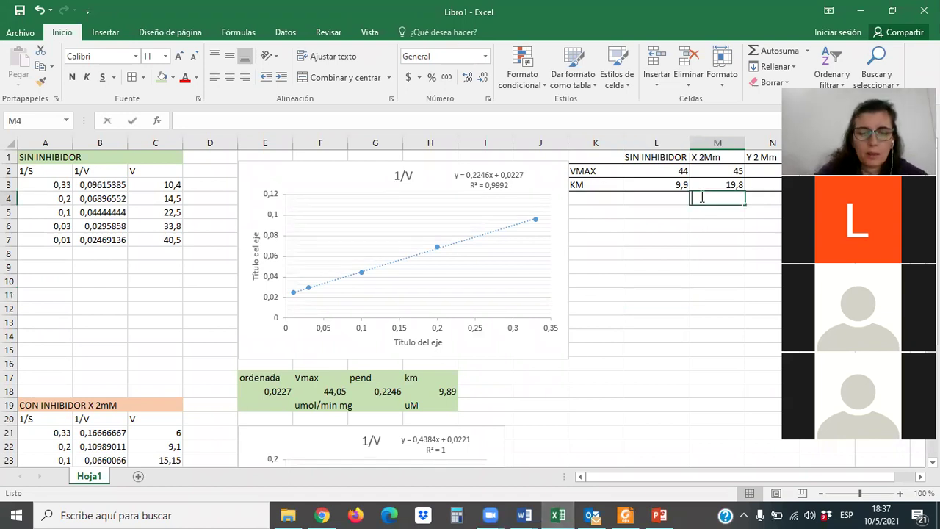
pyautogui.press('Tab')
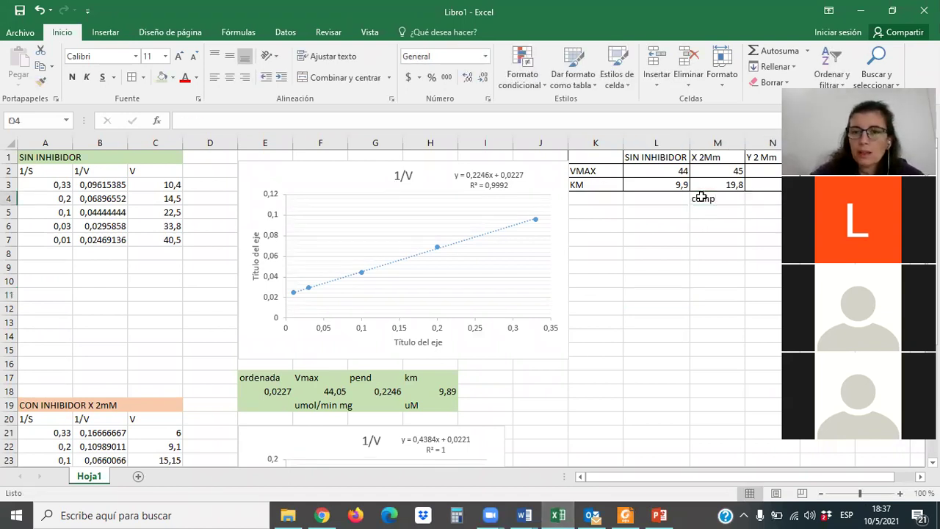
pyautogui.write('comp')
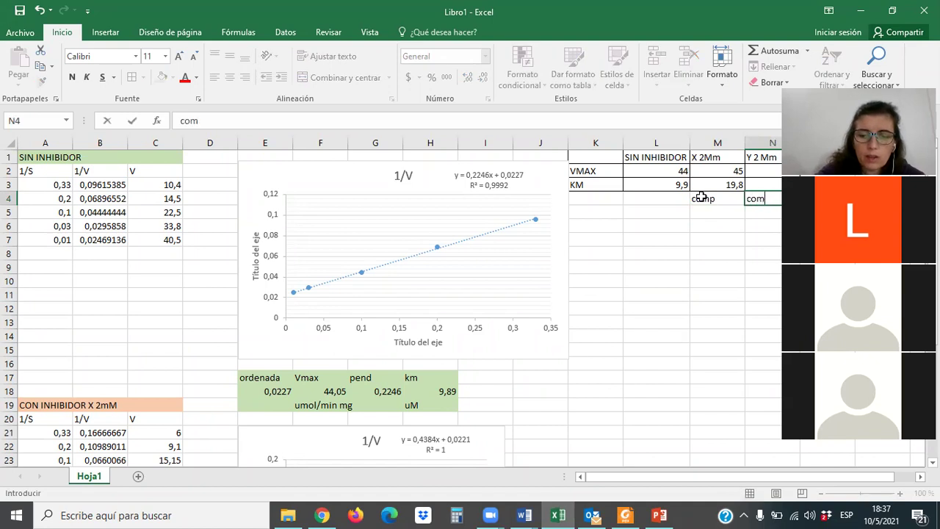
pyautogui.click(750, 281)
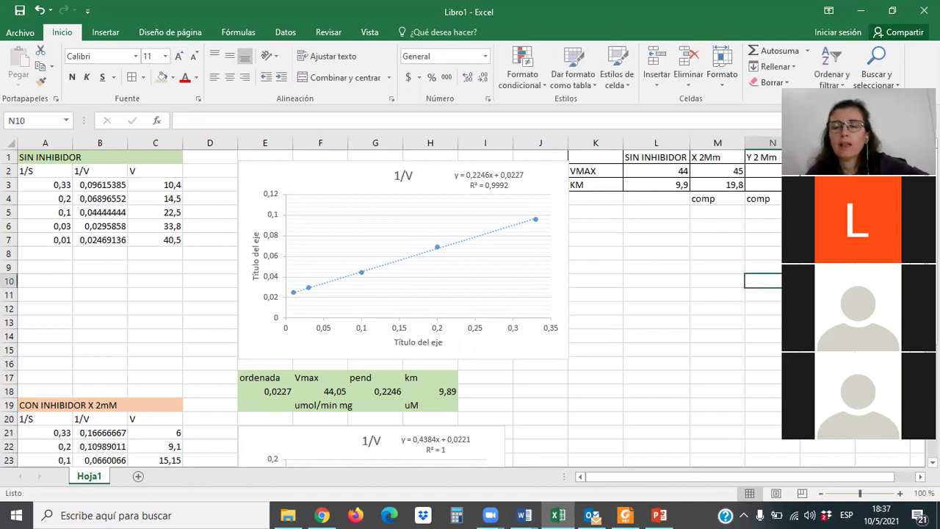
# Enter 44,5 as the VMAX for inhibitor Y in N2 of the comparison table.
pyautogui.click(780, 171)
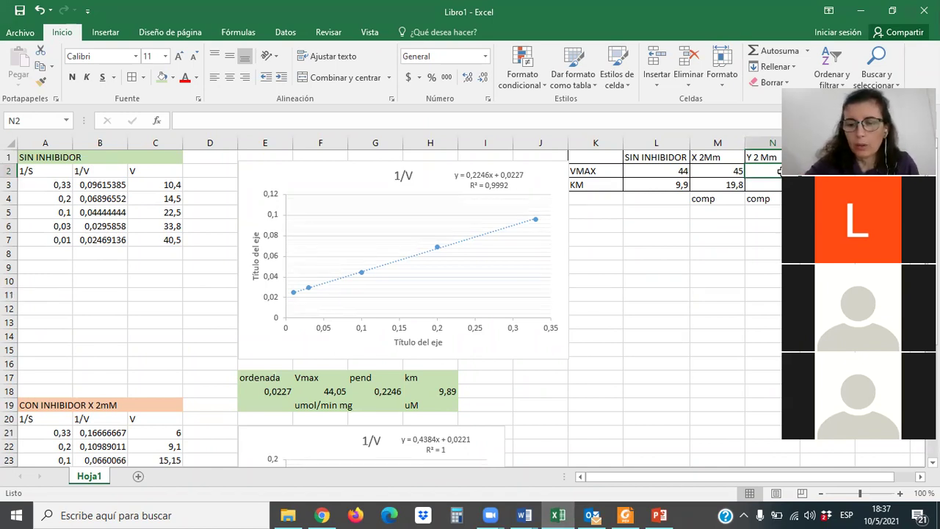
pyautogui.write('44,5')
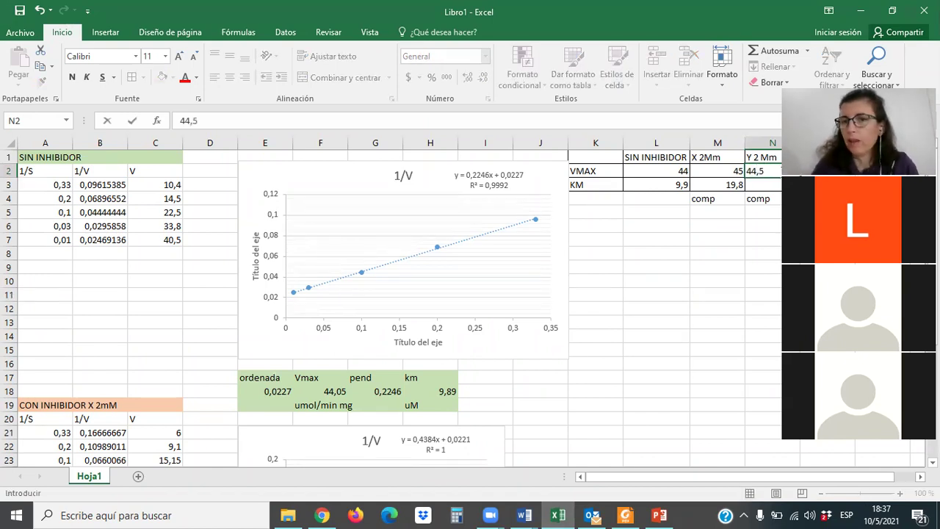
pyautogui.click(733, 244)
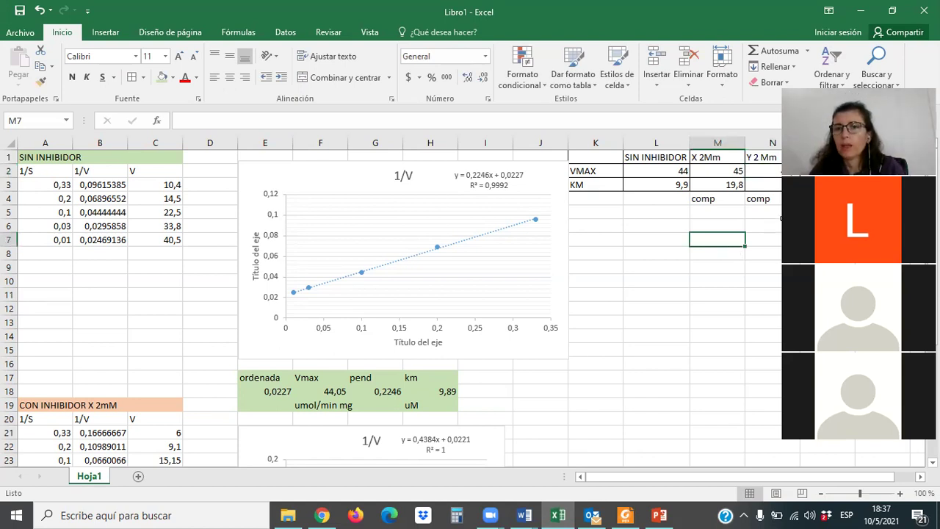
pyautogui.click(768, 185)
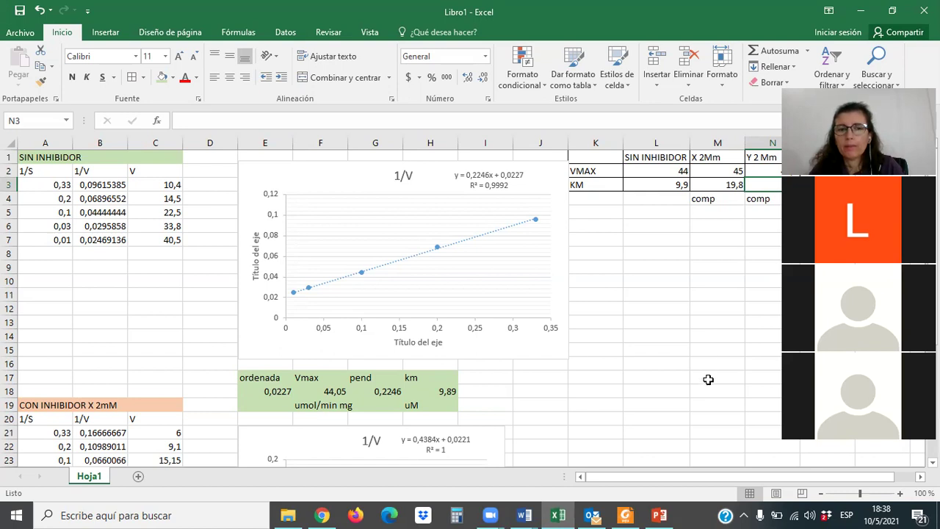
# Enter the heading "CON INHIBIDOR Y 2Mm" in K19, in the free area beside the inhibitor X chart.
pyautogui.scroll(-1, 694, 388)
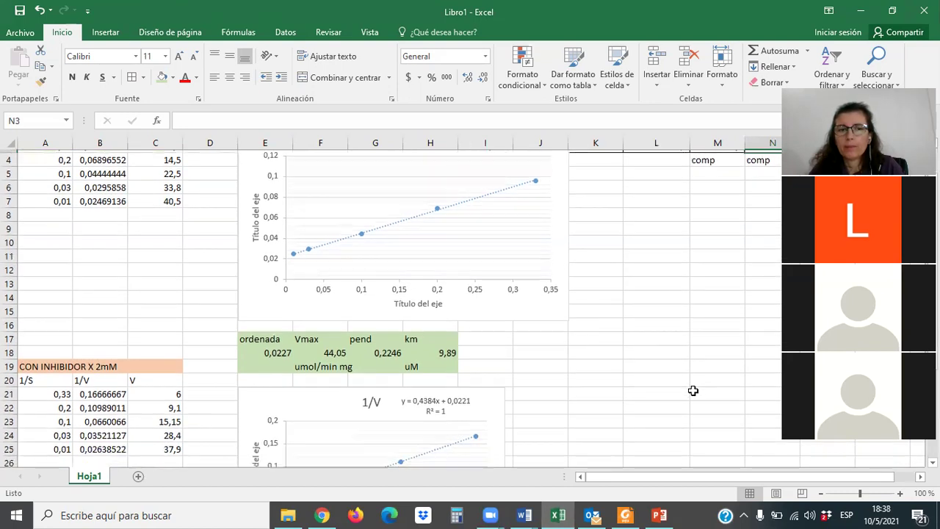
pyautogui.scroll(1, 635, 373)
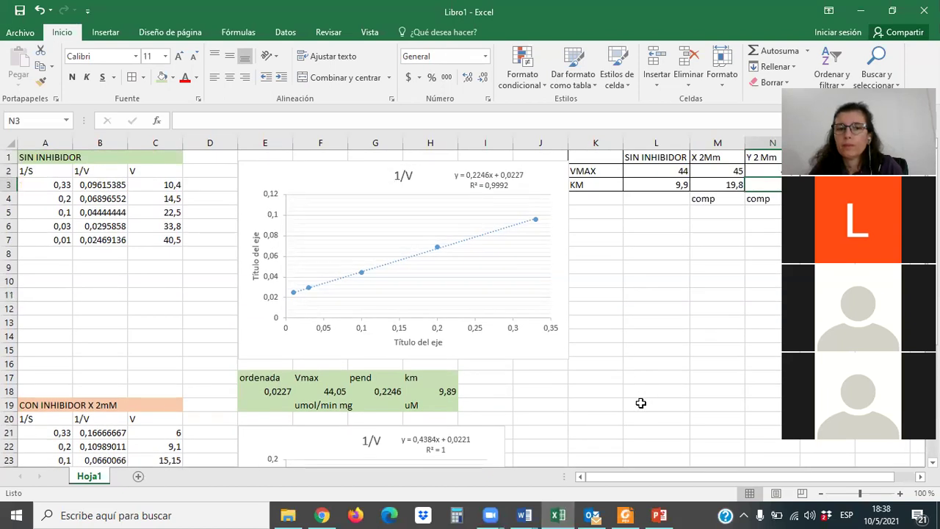
pyautogui.scroll(-7, 609, 404)
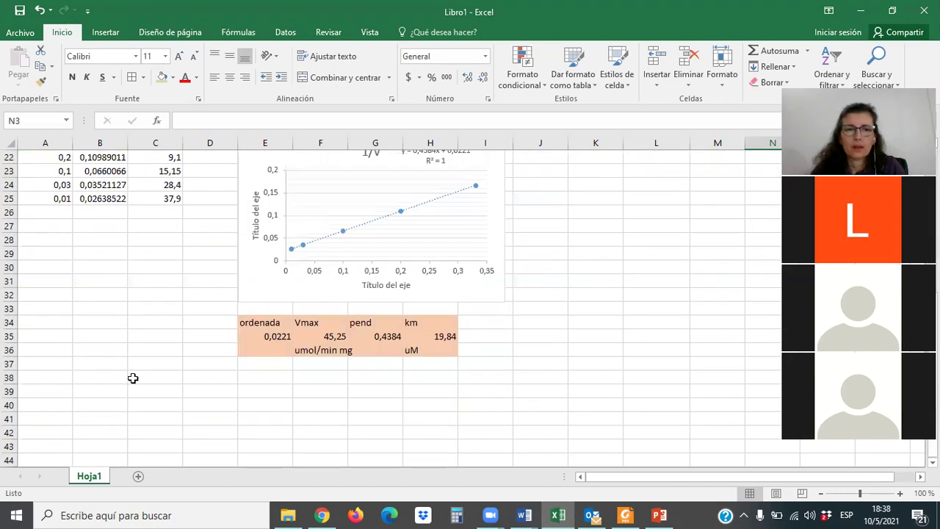
pyautogui.click(45, 391)
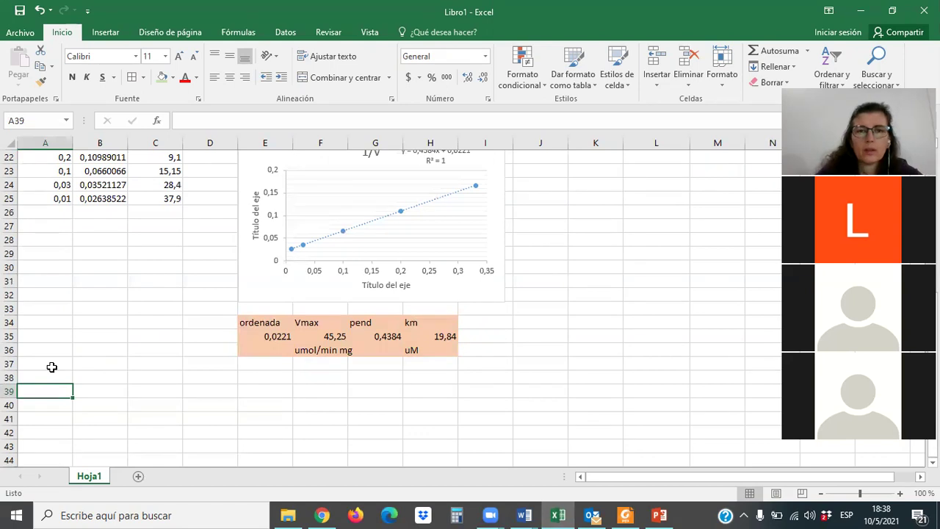
pyautogui.scroll(-1, 52, 365)
pyautogui.scroll(5, 58, 353)
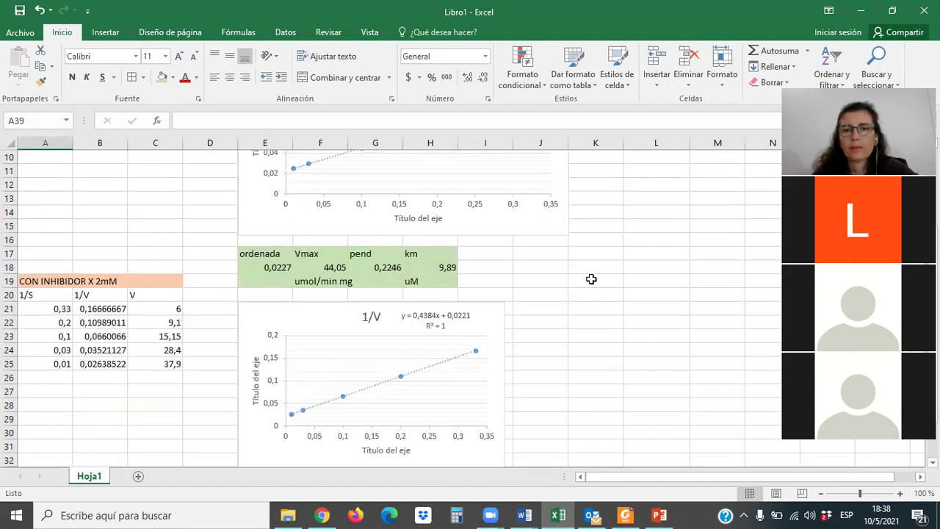
pyautogui.click(620, 276)
pyautogui.write('con i')
pyautogui.press('BackSpace')
pyautogui.press('BackSpace')
pyautogui.press('BackSpace')
pyautogui.press('BackSpace')
pyautogui.press('BackSpace')
pyautogui.write('I')
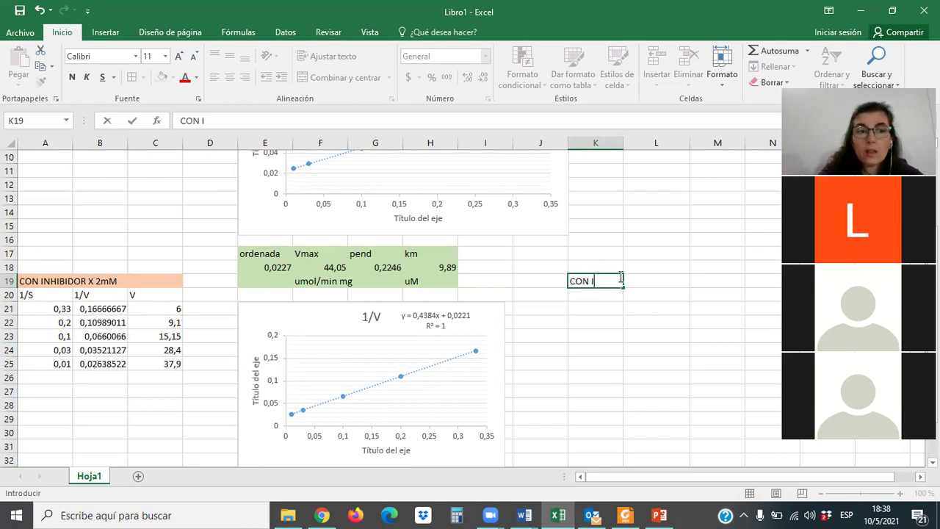
pyautogui.write('NHIBIDOR Y 2')
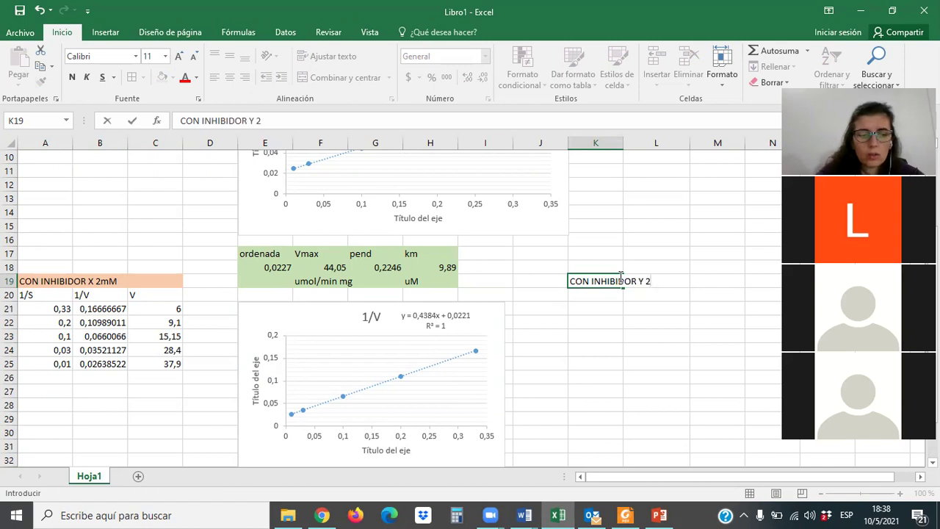
pyautogui.write('Mm')
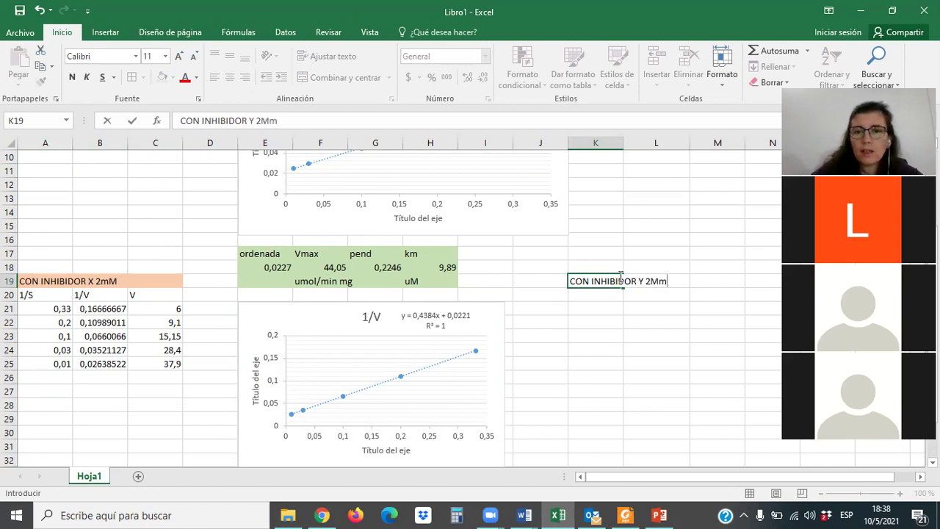
pyautogui.click(650, 338)
# Below the inhibitor Y heading, enter the label VMAX in K21 and the value 44,5 in K22.
pyautogui.click(612, 307)
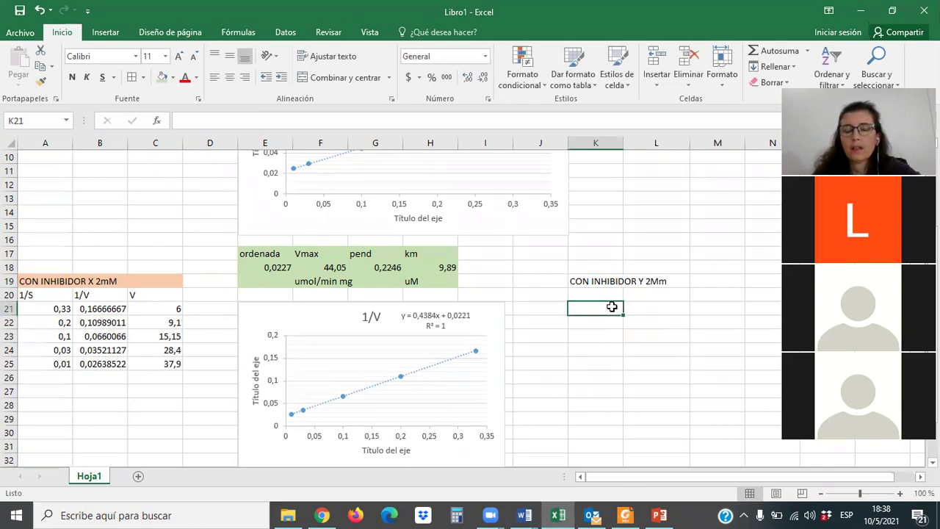
pyautogui.write('VMAX')
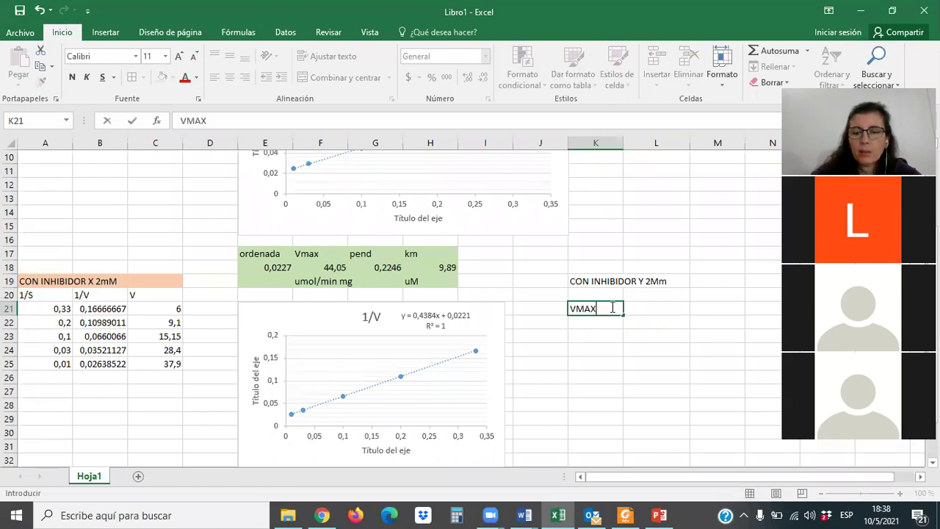
pyautogui.press('Return')
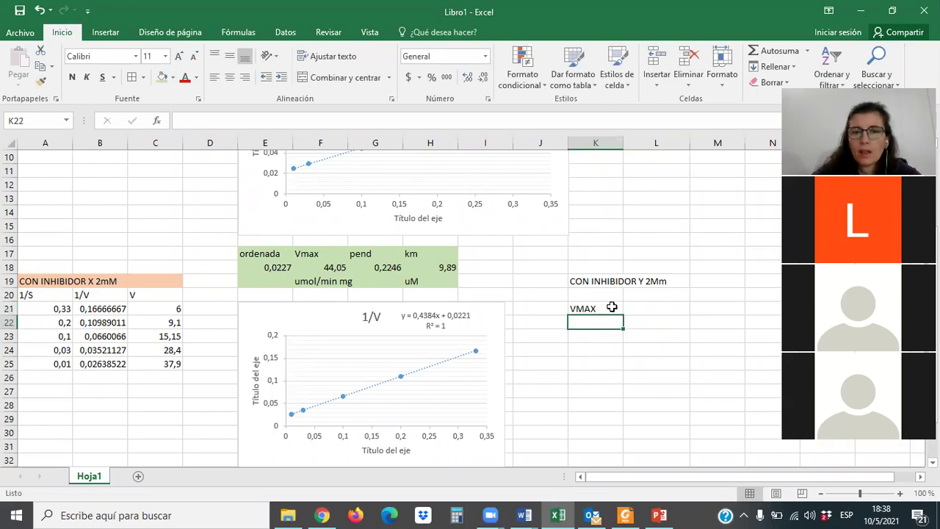
pyautogui.write('44,5')
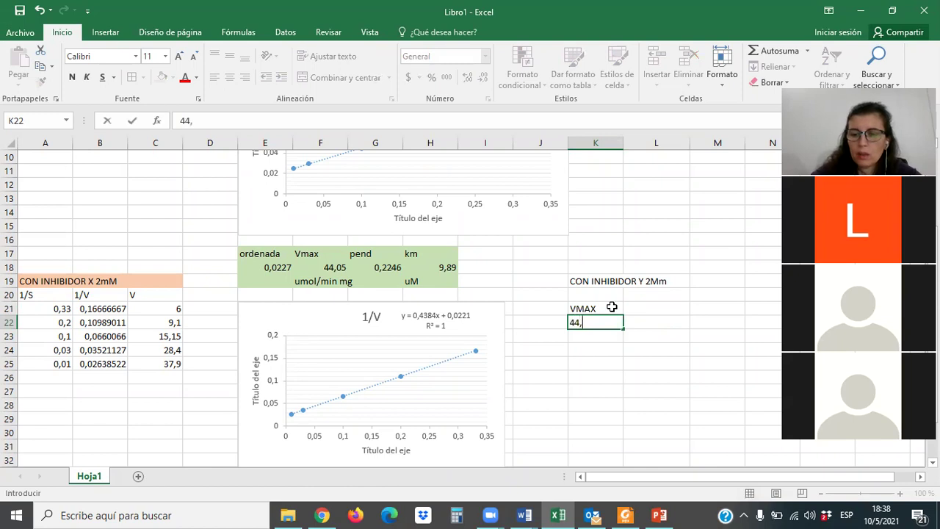
pyautogui.click(612, 388)
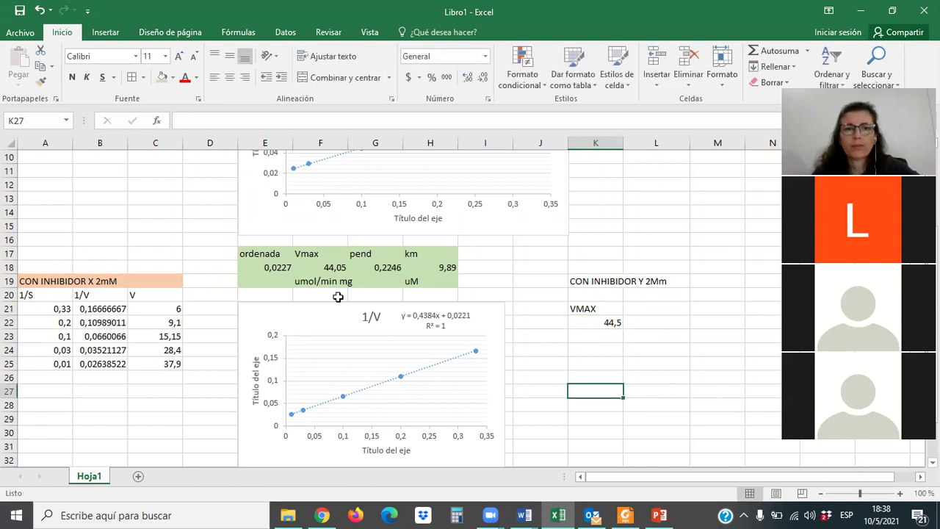
# Copy the unit umol/min mg from F19 into K23, below the inhibitor Y VMAX value.
pyautogui.click(327, 281)
pyautogui.hotkey('ctrl', 'c')
pyautogui.click(580, 336)
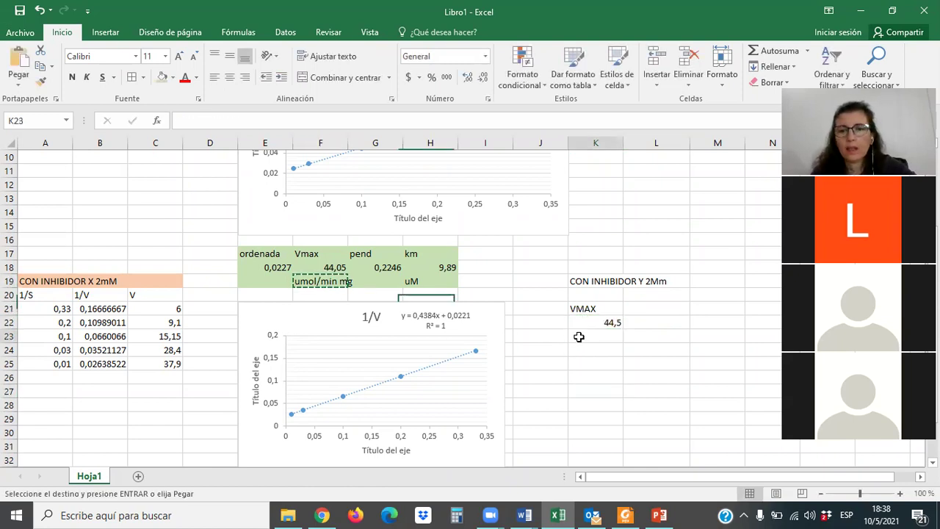
pyautogui.hotkey('ctrl', 'v')
pyautogui.click(699, 308)
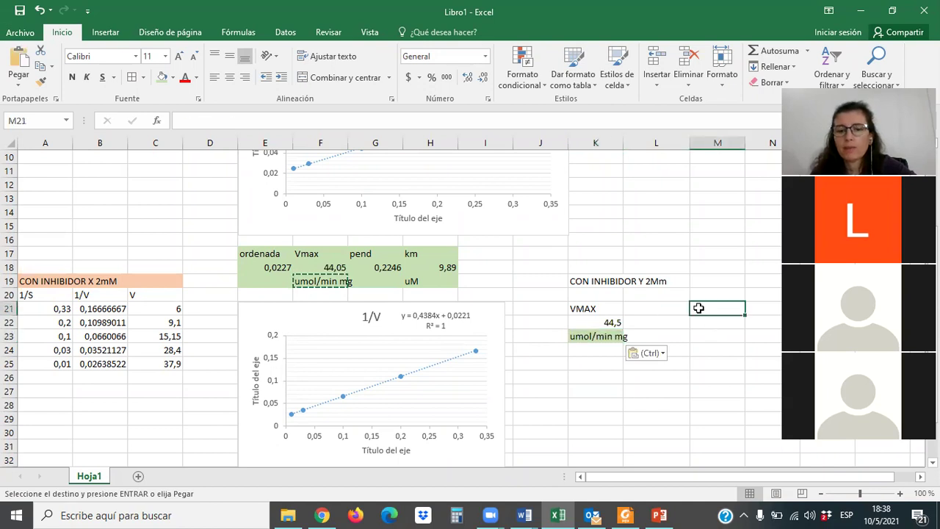
# In the inhibitor Y block, enter the label KM in M21, the label pend in L21 and the slope 0,66 in L22.
pyautogui.write('KM')
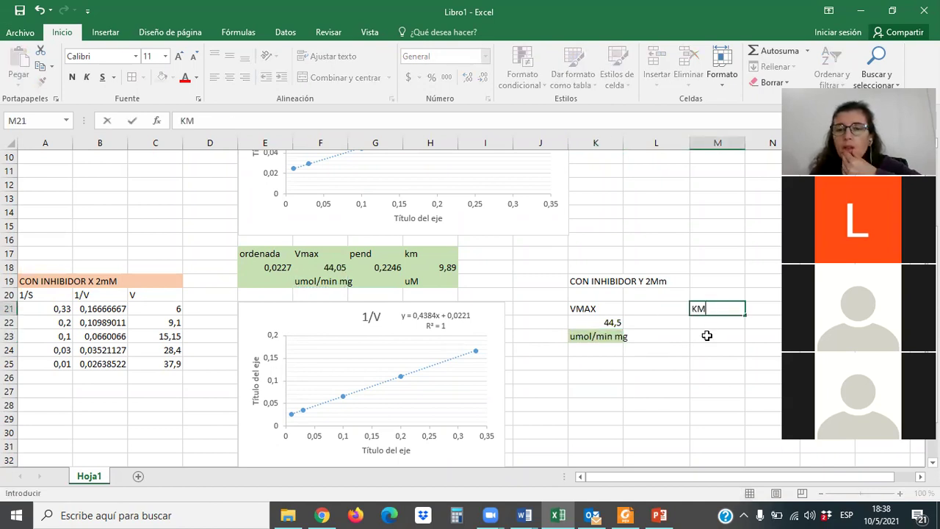
pyautogui.click(660, 326)
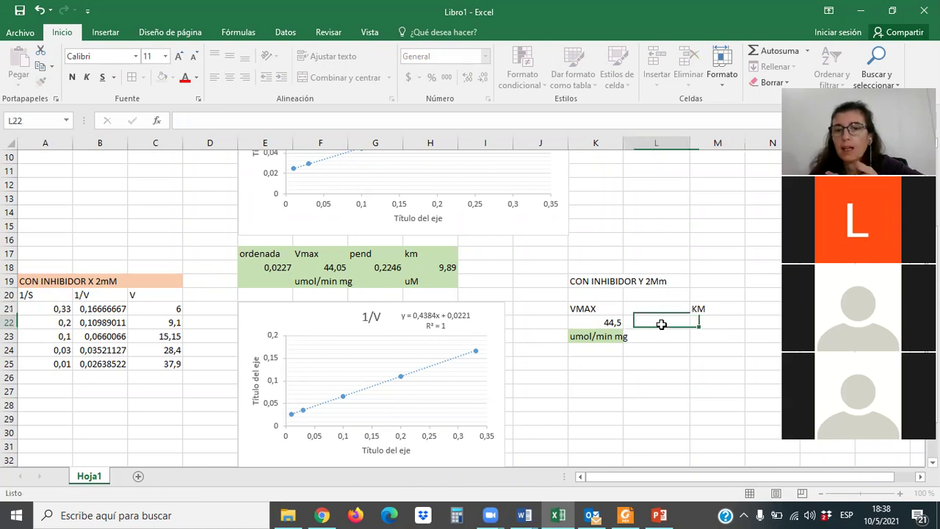
pyautogui.click(655, 307)
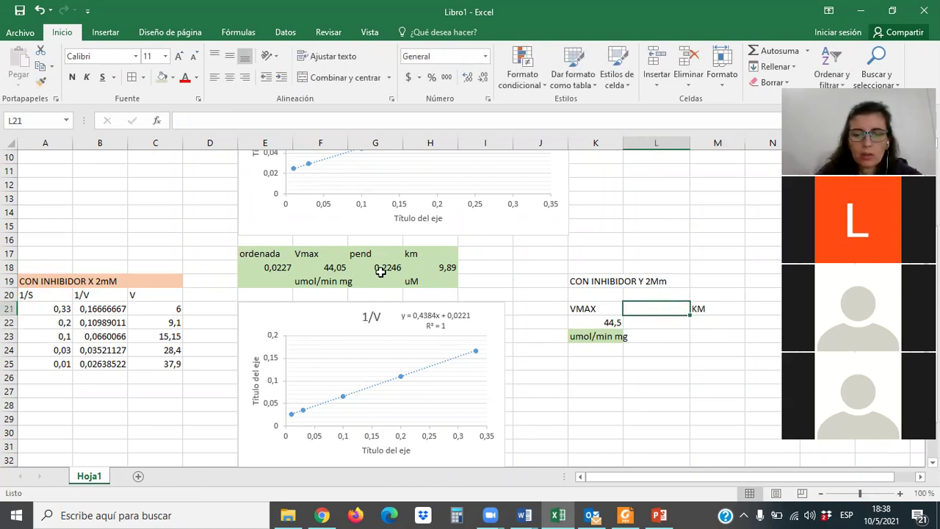
pyautogui.write('pend')
pyautogui.press('Return')
pyautogui.write('0,66')
pyautogui.scroll(1, 381, 271)
pyautogui.scroll(1, 381, 272)
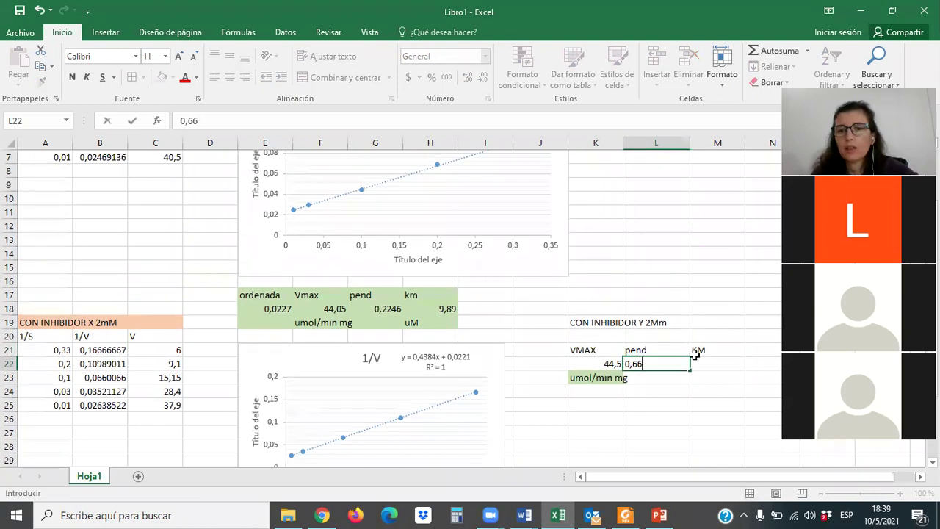
# Calculate the inhibitor Y KM in M22 as K22 multiplied by L22, and enter its unit uM in M23.
pyautogui.click(723, 365)
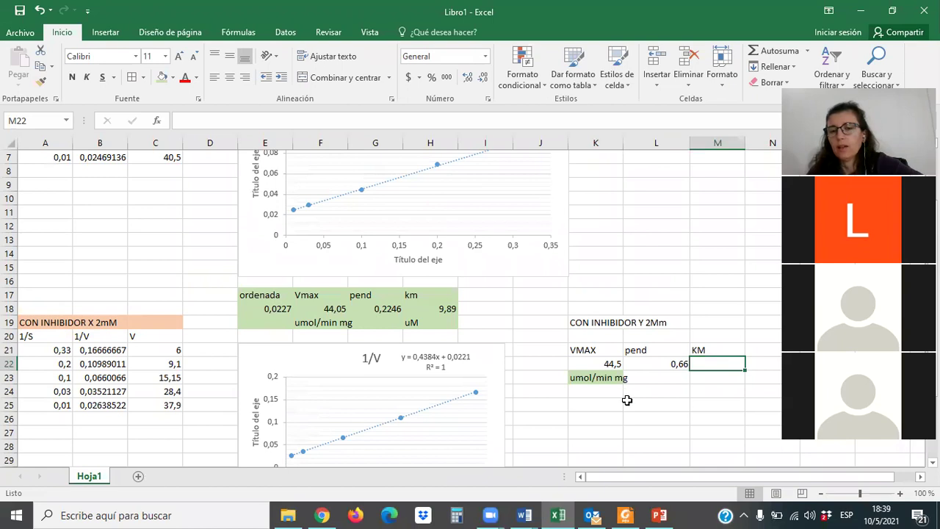
pyautogui.write('+')
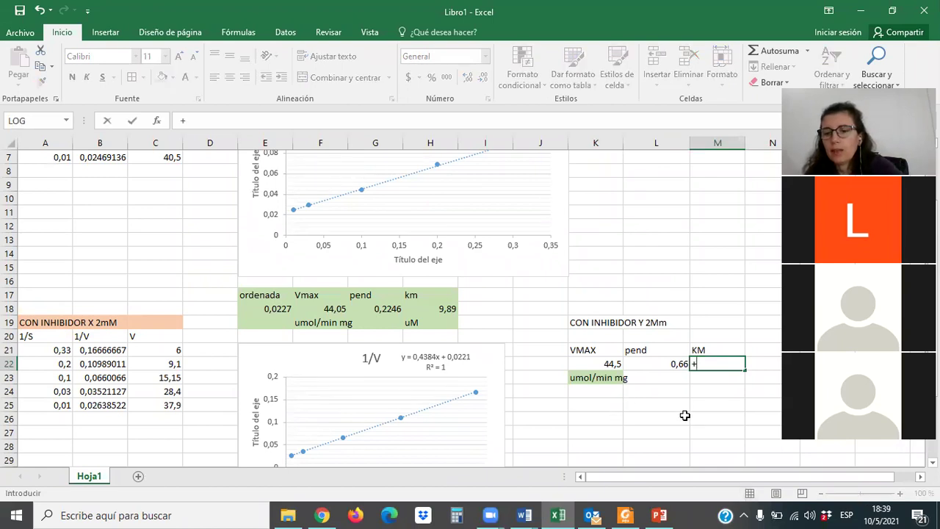
pyautogui.click(608, 362)
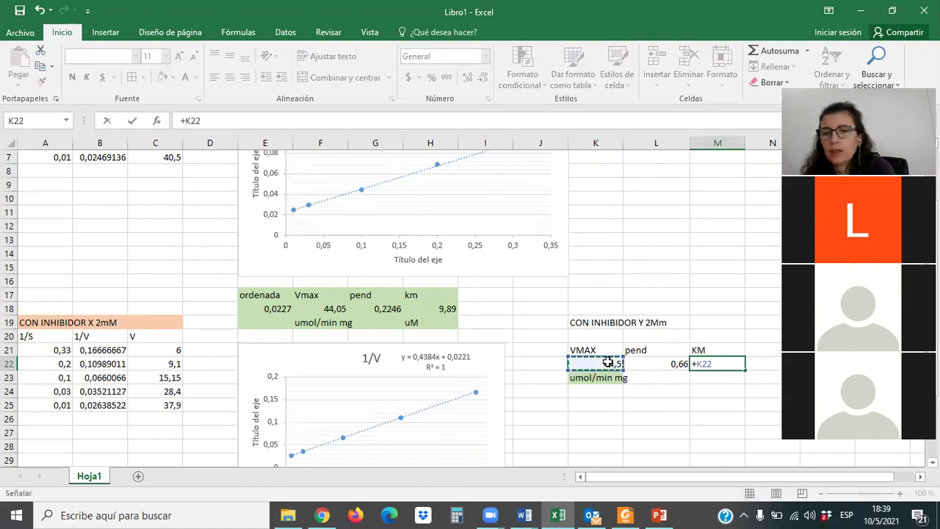
pyautogui.write('*')
pyautogui.click(657, 363)
pyautogui.press('Return')
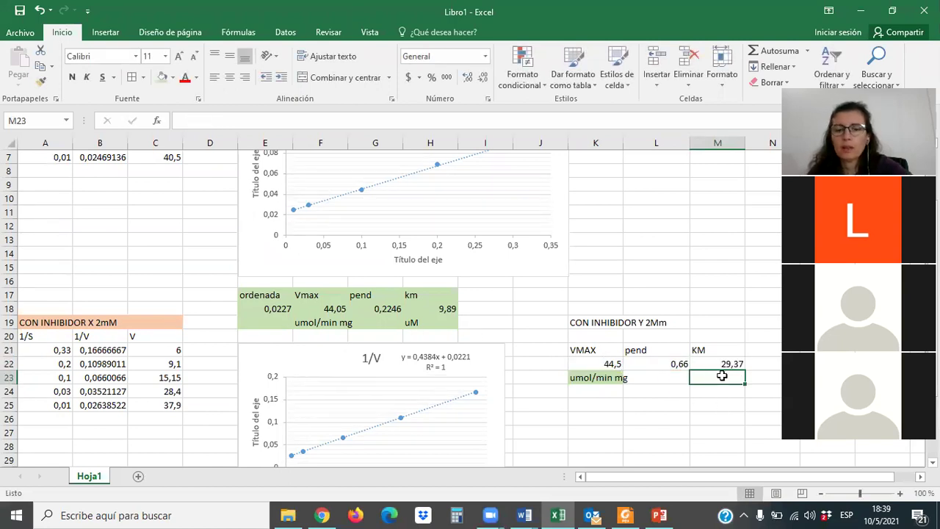
pyautogui.write('uM')
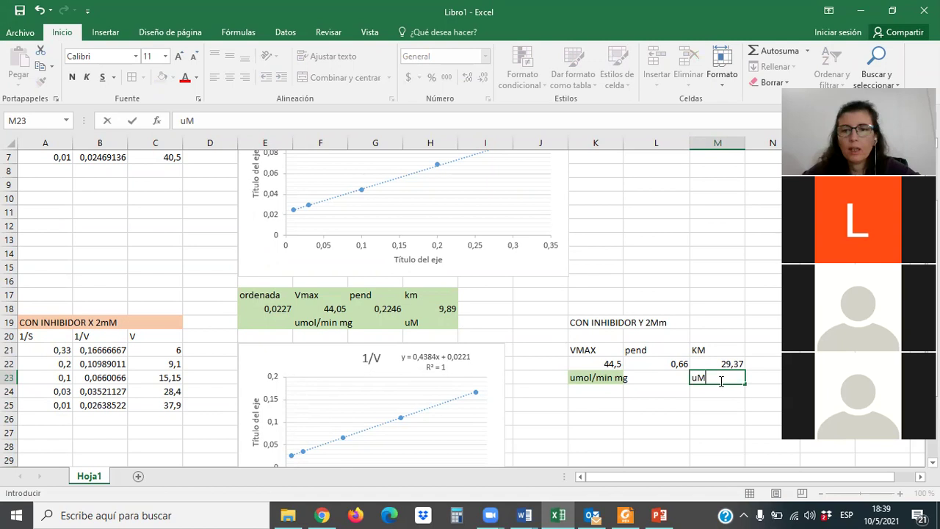
pyautogui.click(705, 405)
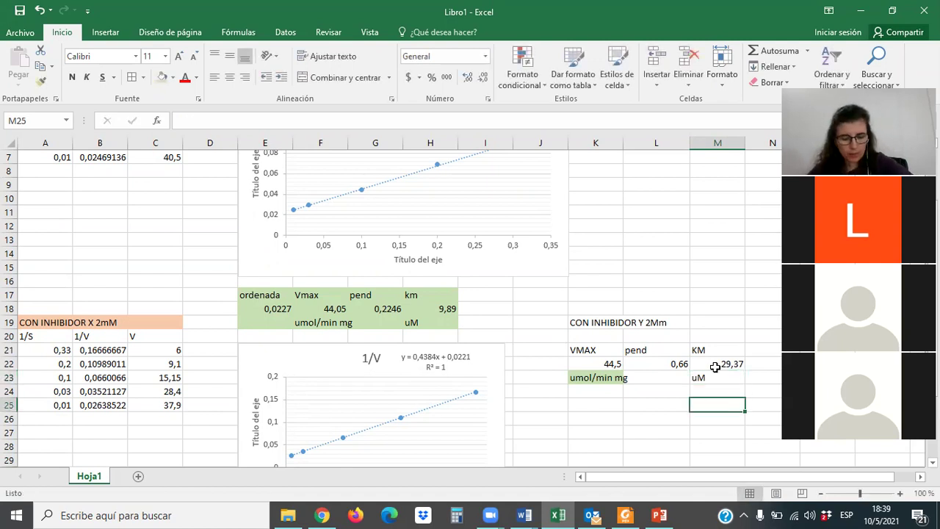
# Enter 29,37 as the KM for inhibitor Y in N3 of the comparison table, and reread the problem statement in Word.
pyautogui.scroll(2, 681, 394)
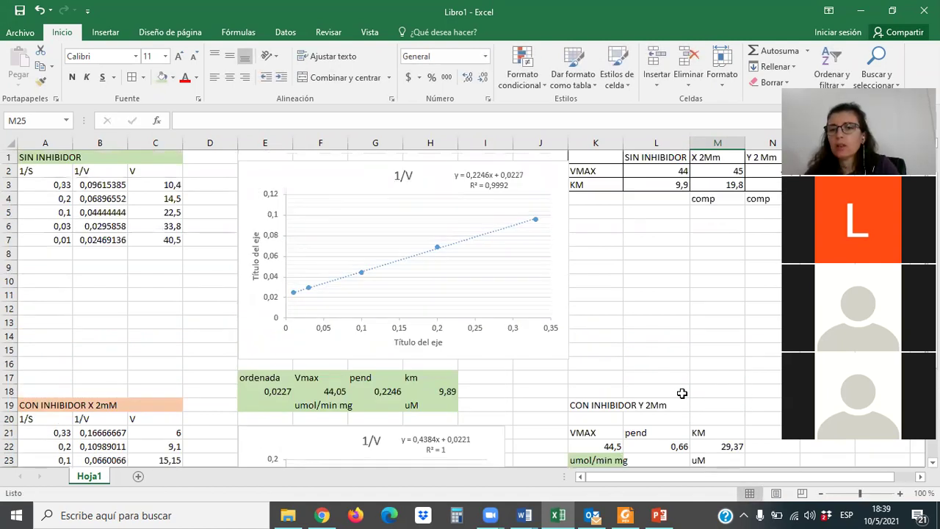
pyautogui.click(763, 185)
pyautogui.write('2')
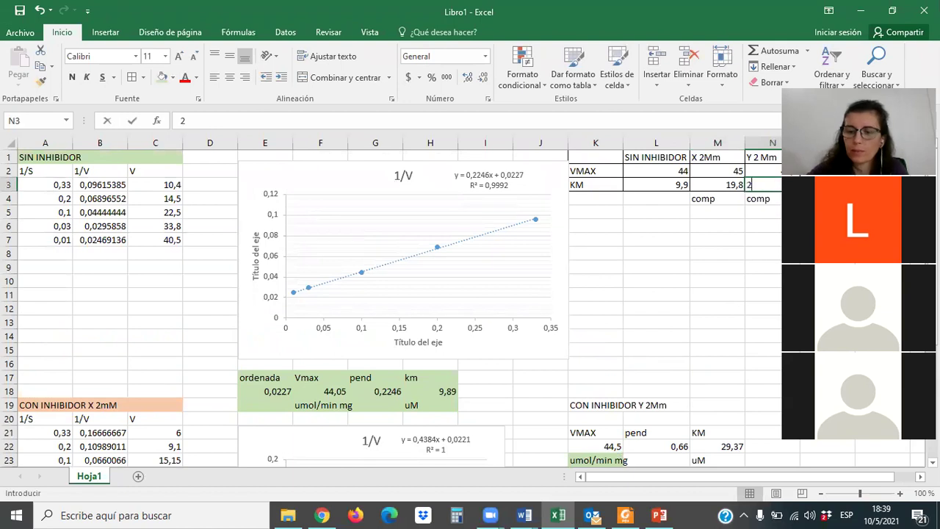
pyautogui.write('9,37')
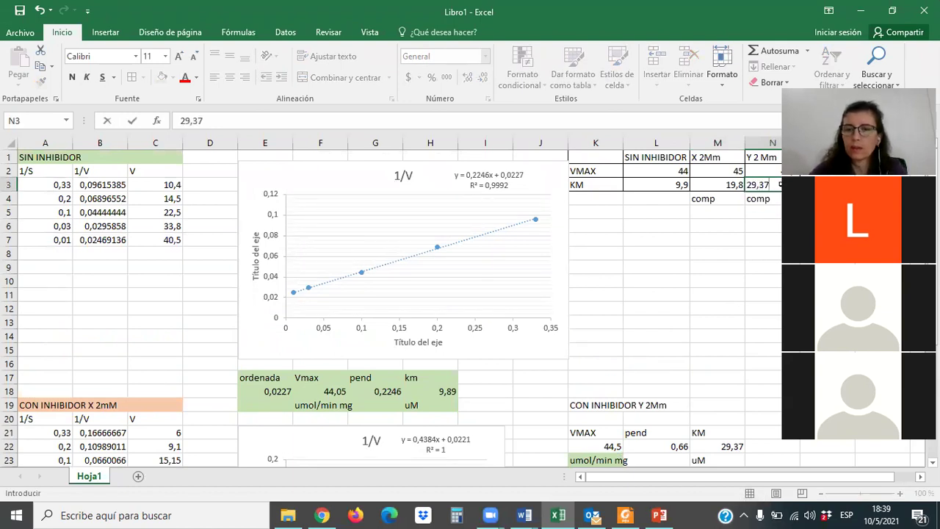
pyautogui.press('Return')
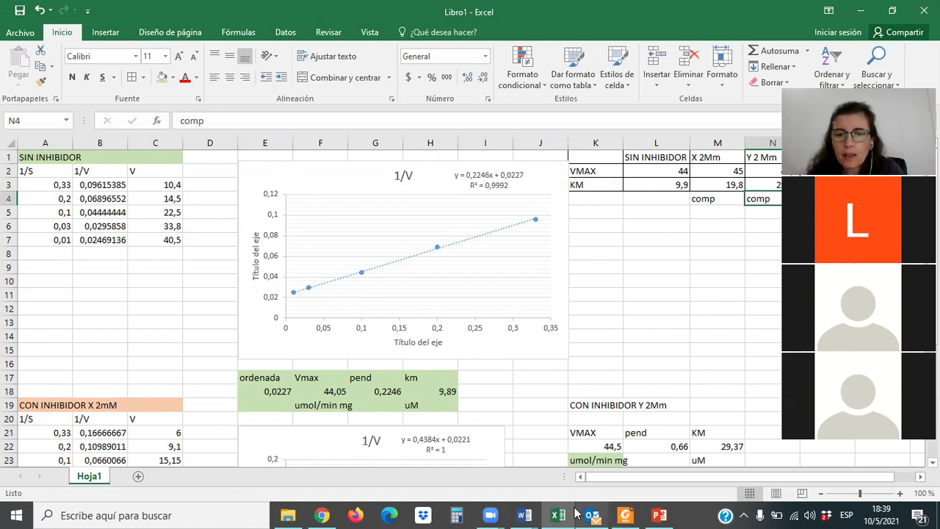
pyautogui.click(522, 514)
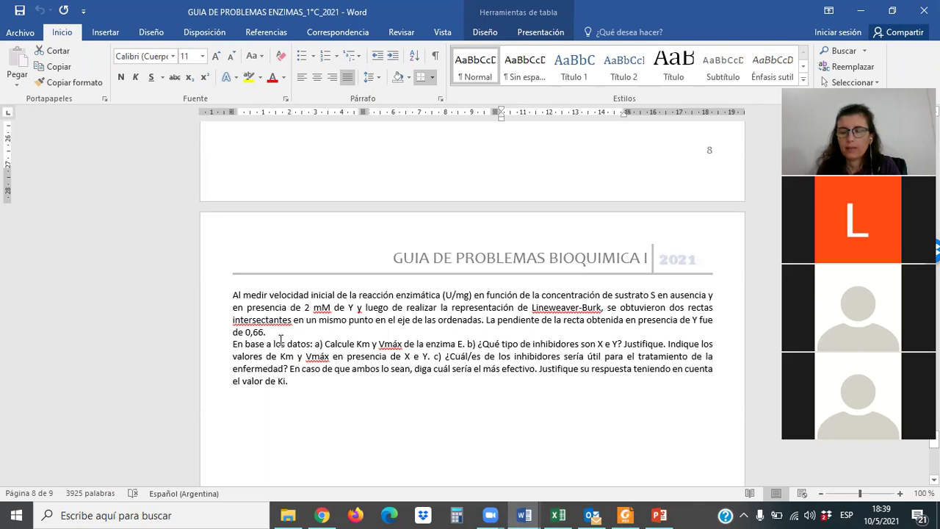
pyautogui.click(560, 514)
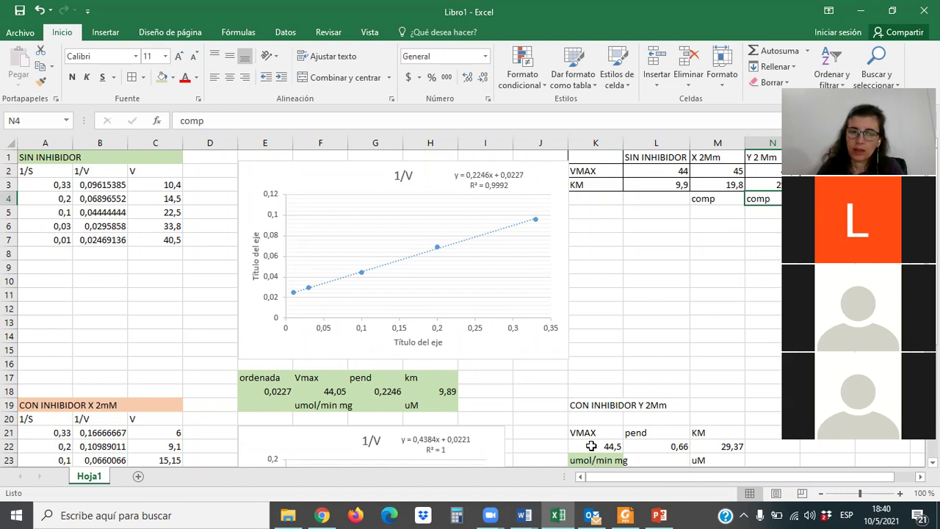
# Fill the heading cells K19:M19 of the inhibitor Y block with grey.
pyautogui.moveTo(587, 404); pyautogui.dragTo(703, 400)
pyautogui.click(172, 77)
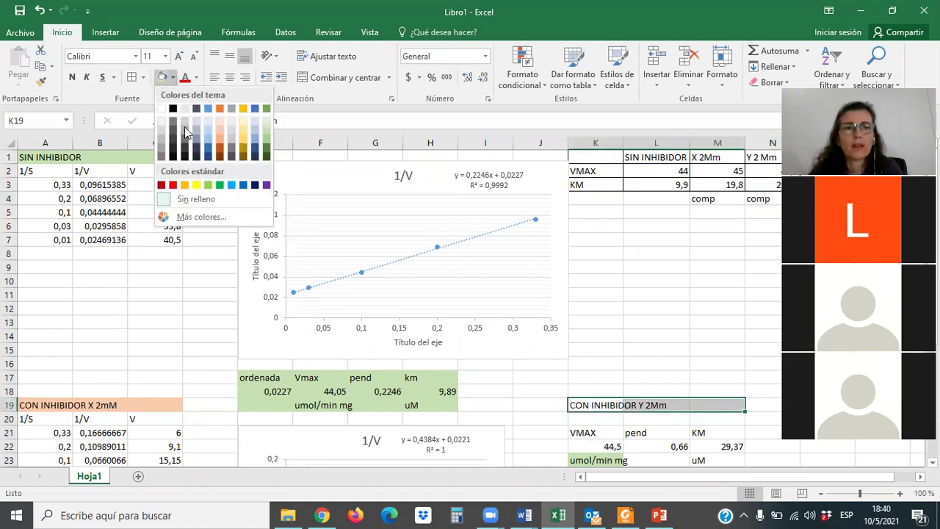
pyautogui.click(229, 135)
pyautogui.scroll(-2, 639, 403)
pyautogui.moveTo(638, 405); pyautogui.dragTo(638, 417)
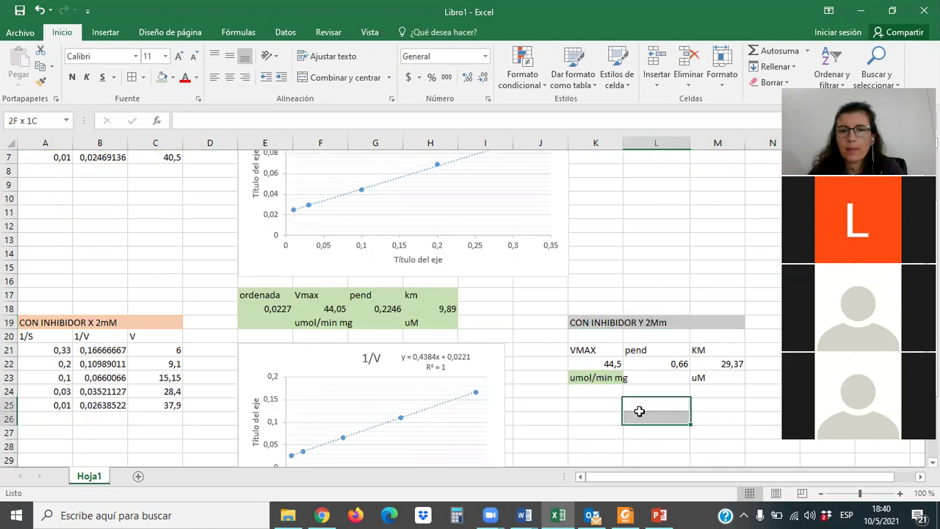
# Remove the green fill from the VMAX unit cell K23.
pyautogui.click(591, 378)
pyautogui.click(173, 77)
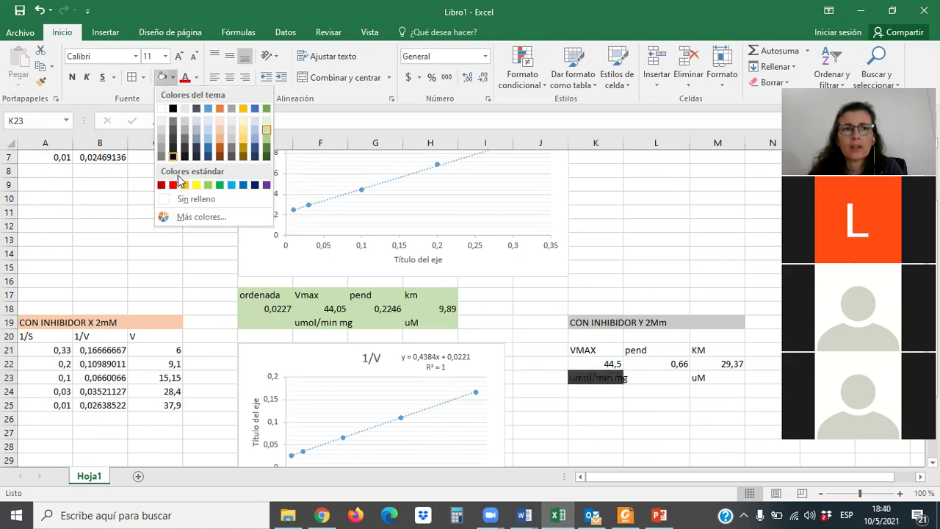
pyautogui.click(195, 198)
pyautogui.click(664, 421)
# Review the comparison table and the inhibitor blocks, and check in Word what the problem still asks.
pyautogui.scroll(2, 693, 202)
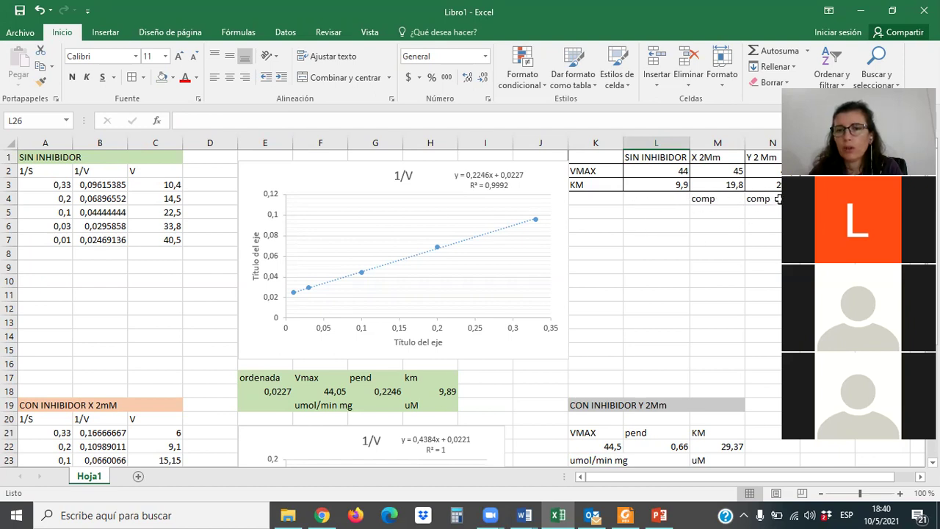
pyautogui.scroll(-2, 679, 320)
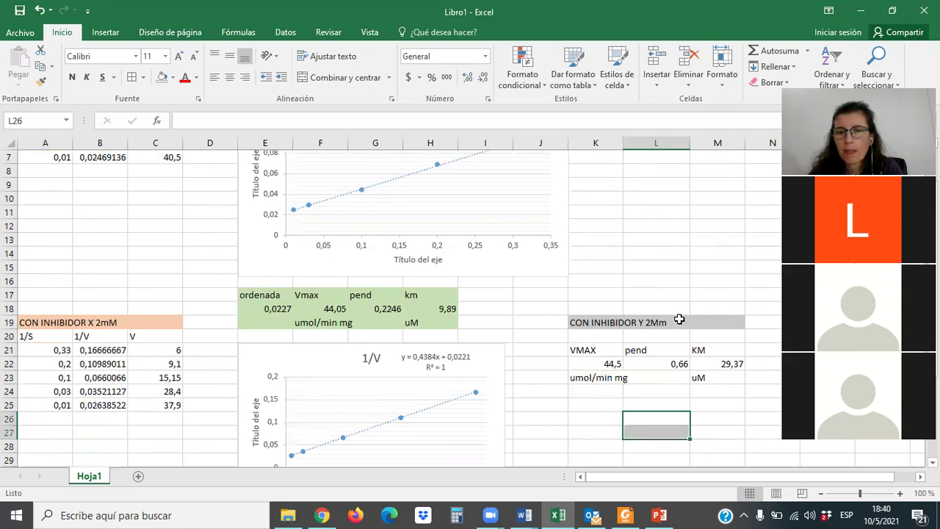
pyautogui.scroll(-1, 680, 320)
pyautogui.scroll(-1, 627, 389)
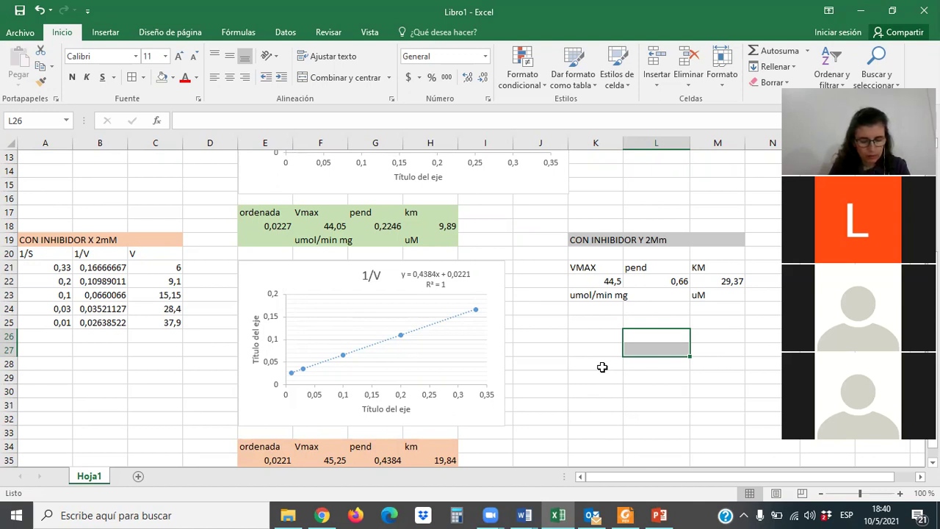
pyautogui.click(524, 514)
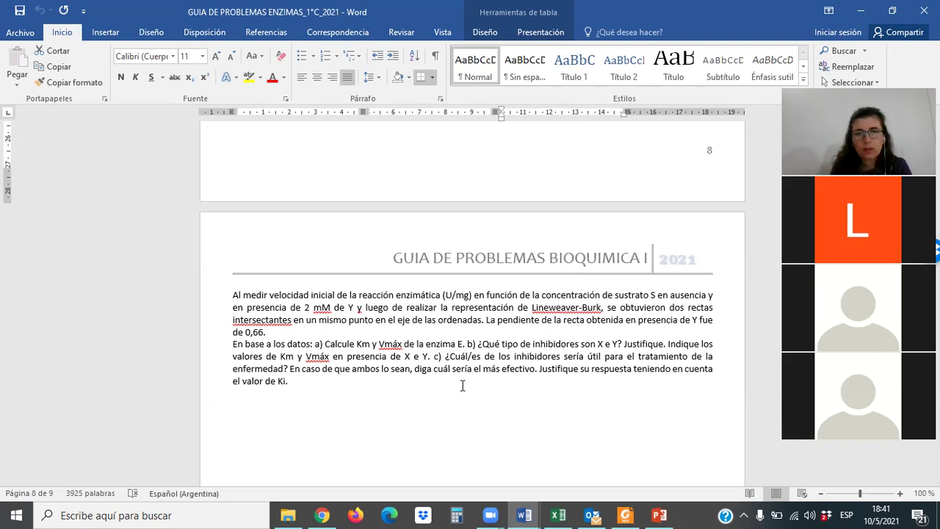
pyautogui.click(565, 513)
# Enter the label "ki?" in K7, below the comparison table.
pyautogui.click(591, 350)
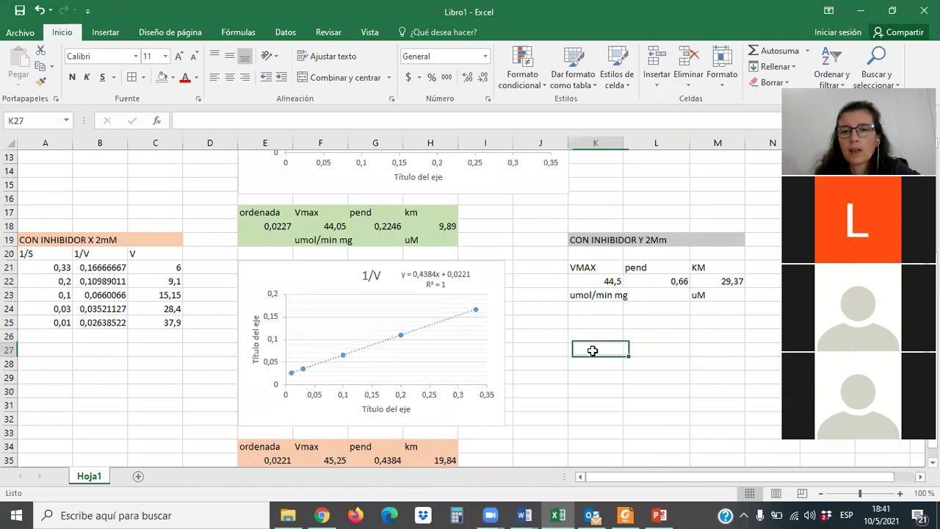
pyautogui.scroll(4, 592, 350)
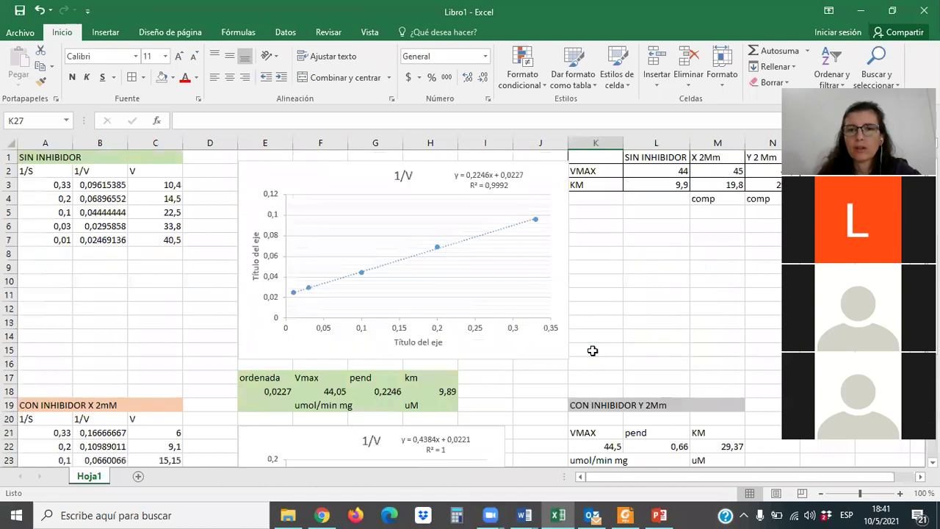
pyautogui.click(598, 246)
pyautogui.write('ki')
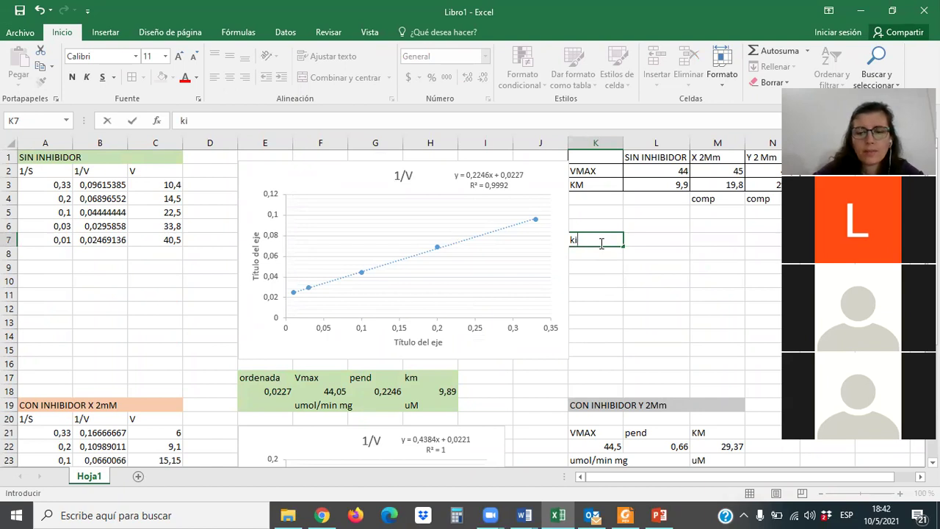
pyautogui.write('?')
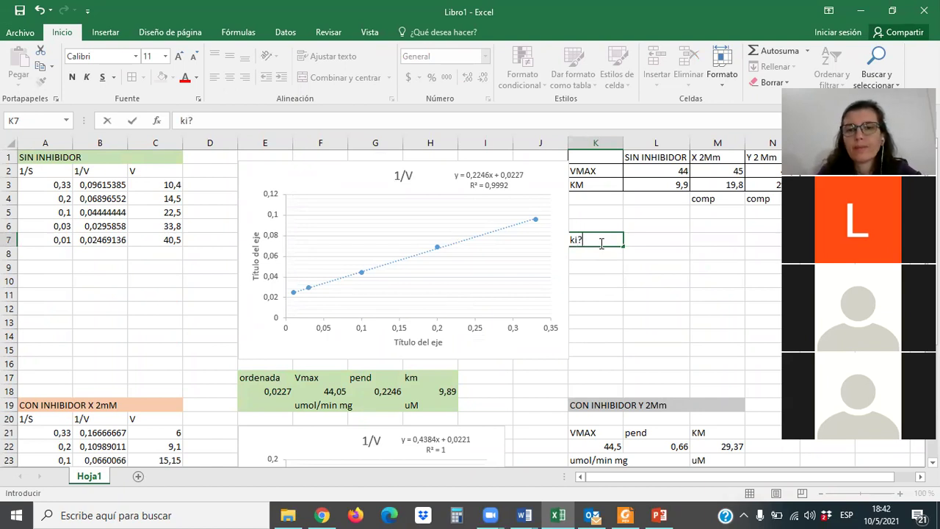
pyautogui.click(618, 292)
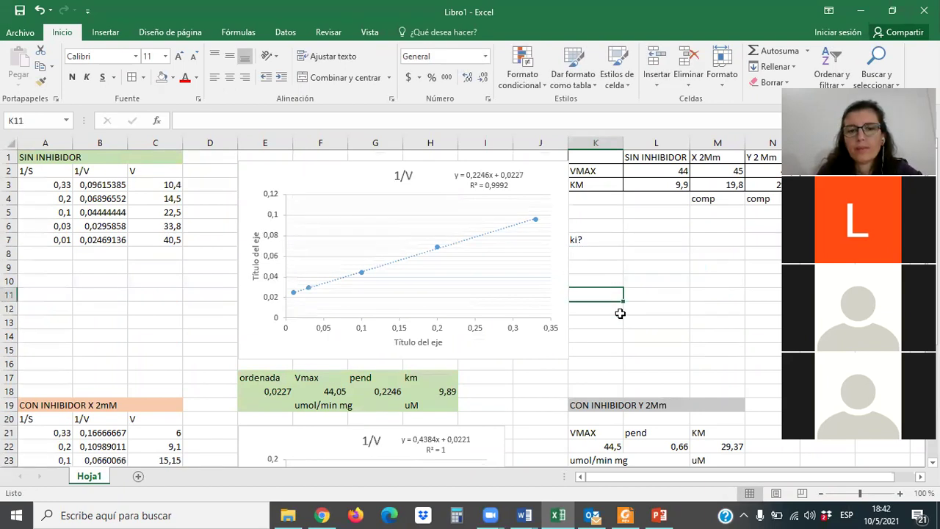
# Switch to PowerPoint to consult the formulas on the competitive and acompetitive inhibition slides, and return to Excel.
pyautogui.click(659, 513)
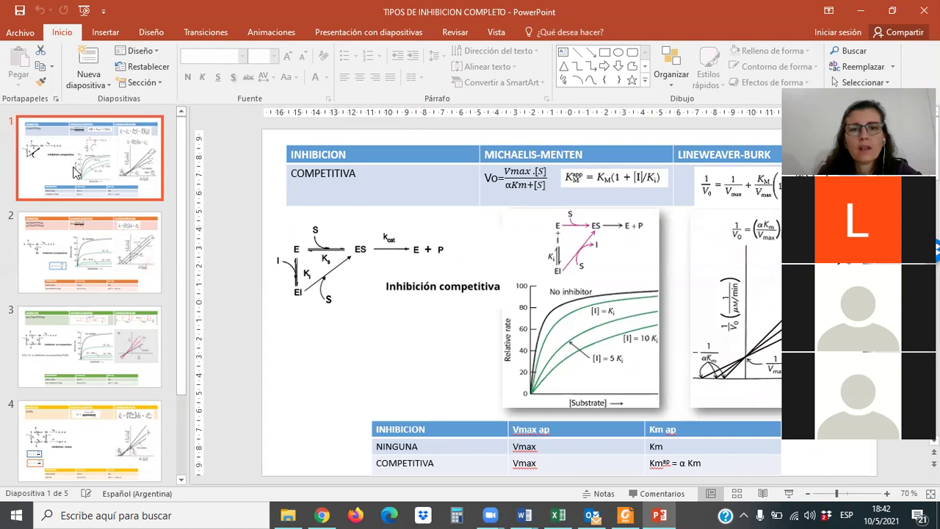
pyautogui.click(132, 235)
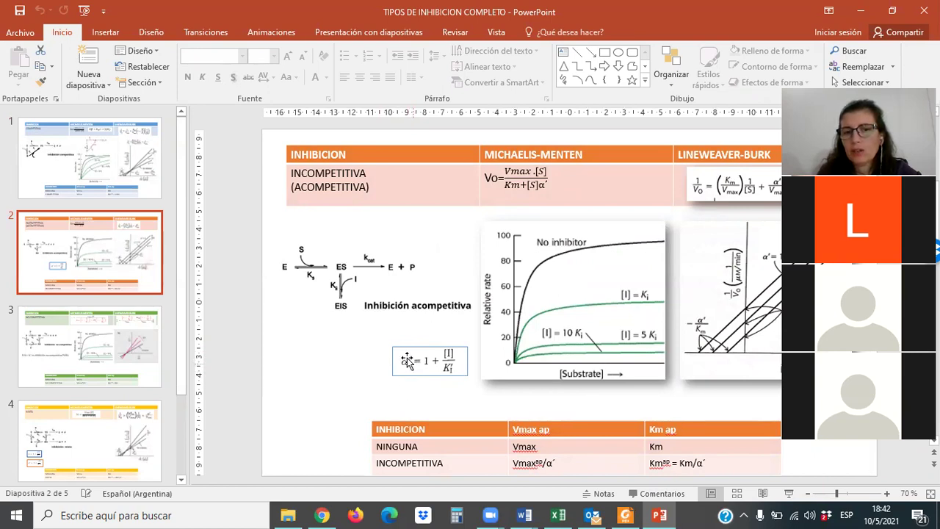
pyautogui.click(560, 515)
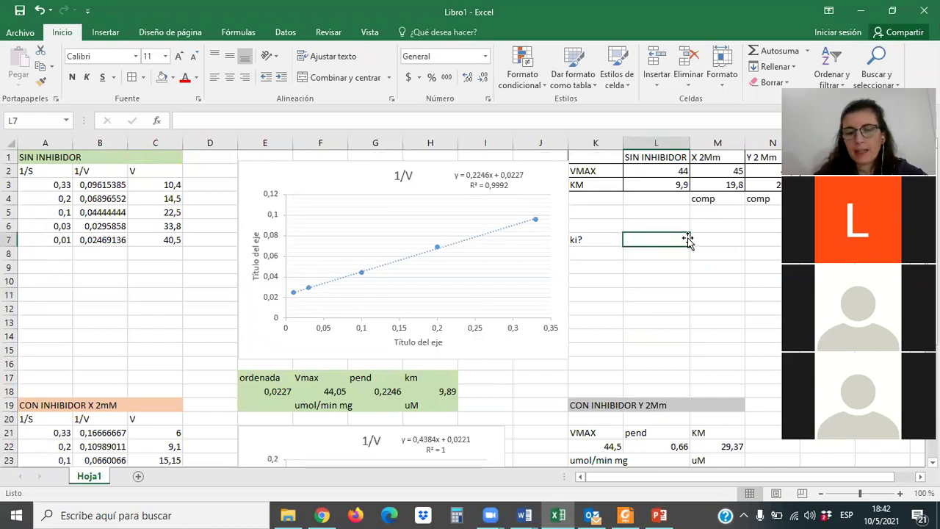
# Write the note "Kmapp" in L7 and "alfa . KM" in M7, beside the ki? label.
pyautogui.write('km')
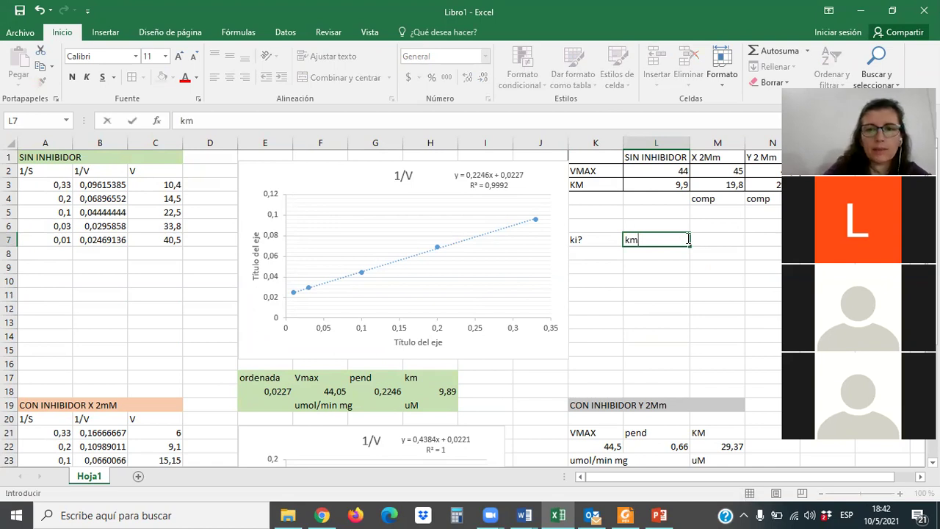
pyautogui.press('BackSpace')
pyautogui.press('BackSpace')
pyautogui.write('kM')
pyautogui.press('BackSpace')
pyautogui.press('BackSpace')
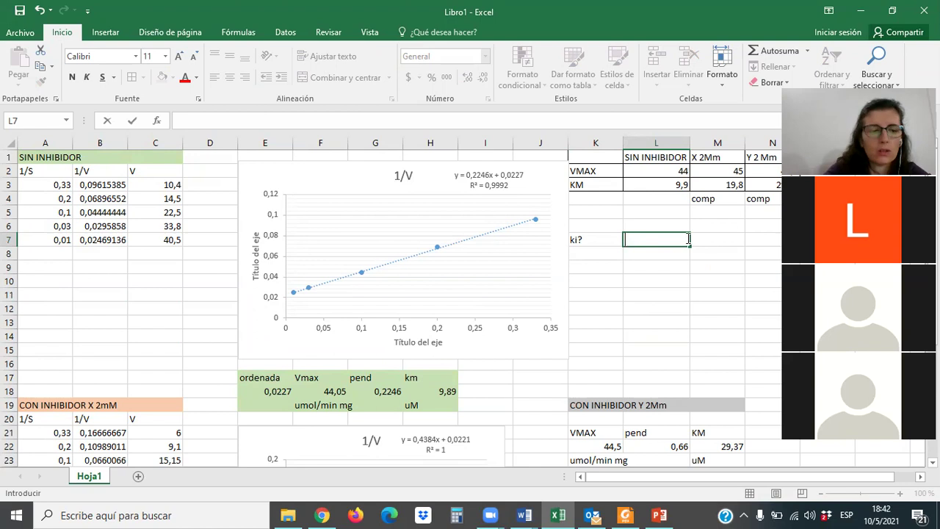
pyautogui.write('KM')
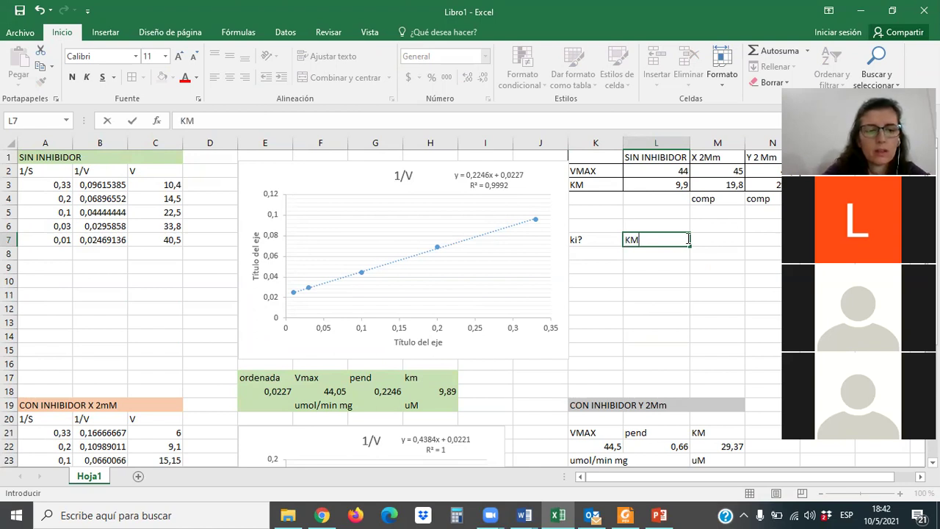
pyautogui.write('app')
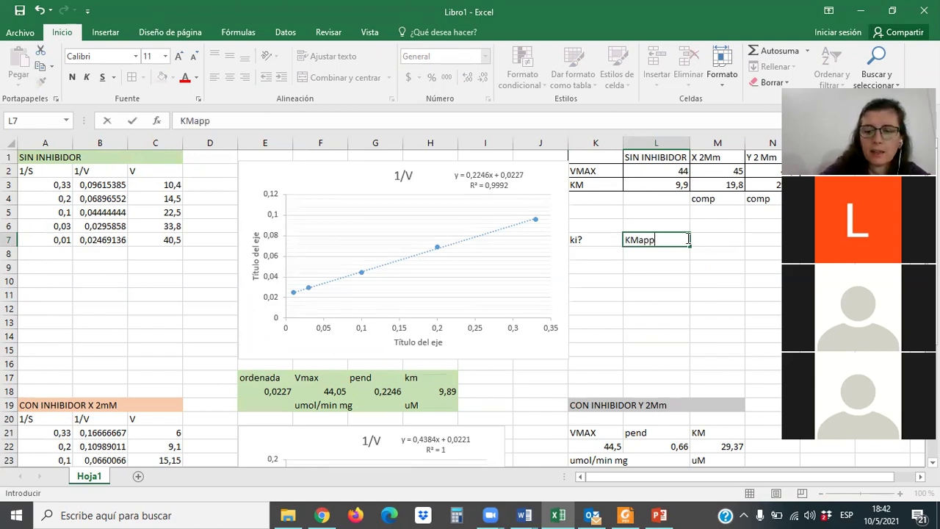
pyautogui.press('Tab')
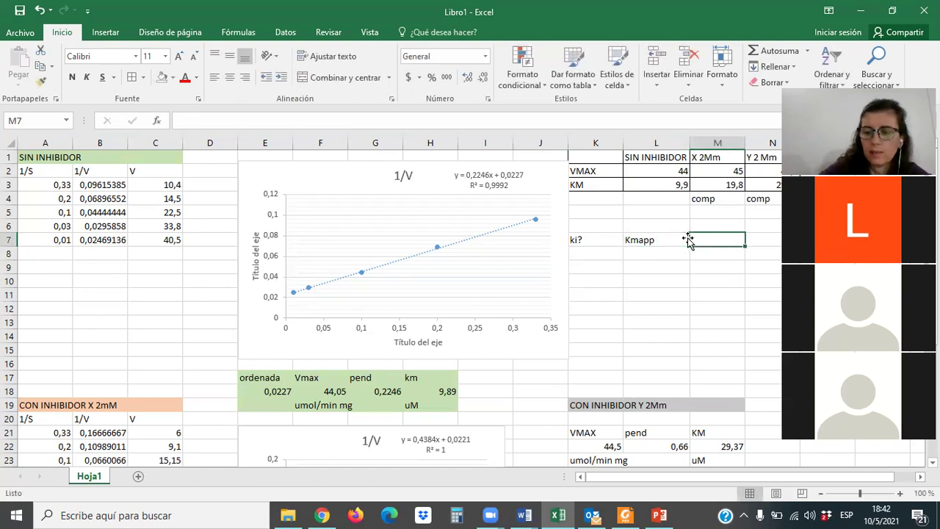
pyautogui.write('alf')
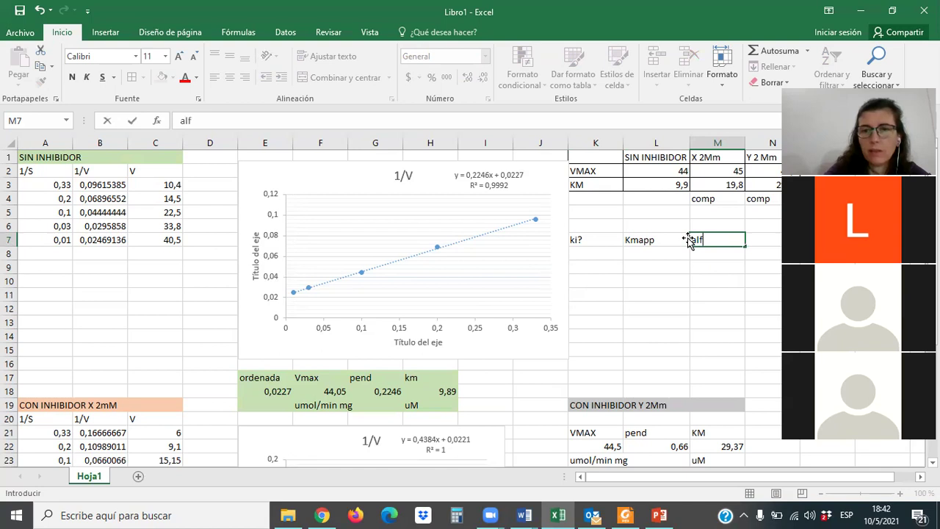
pyautogui.write('a . KM')
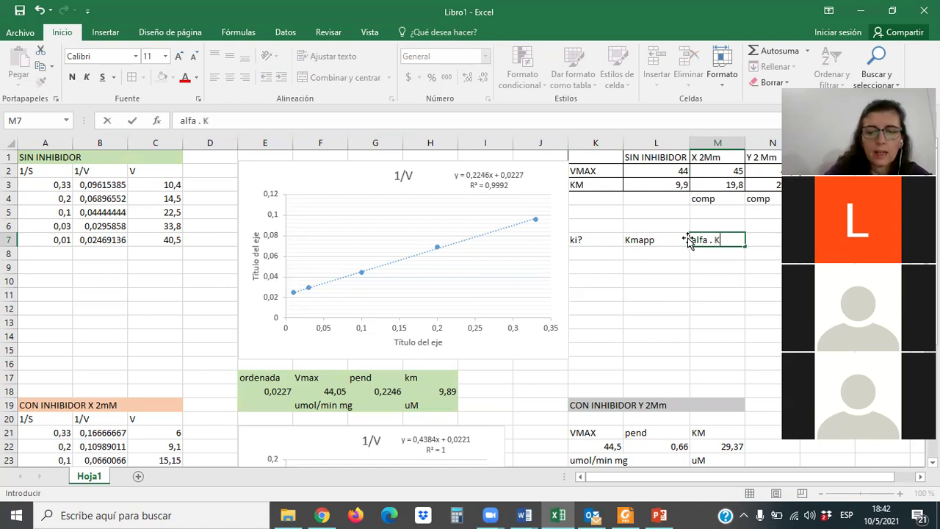
pyautogui.click(687, 277)
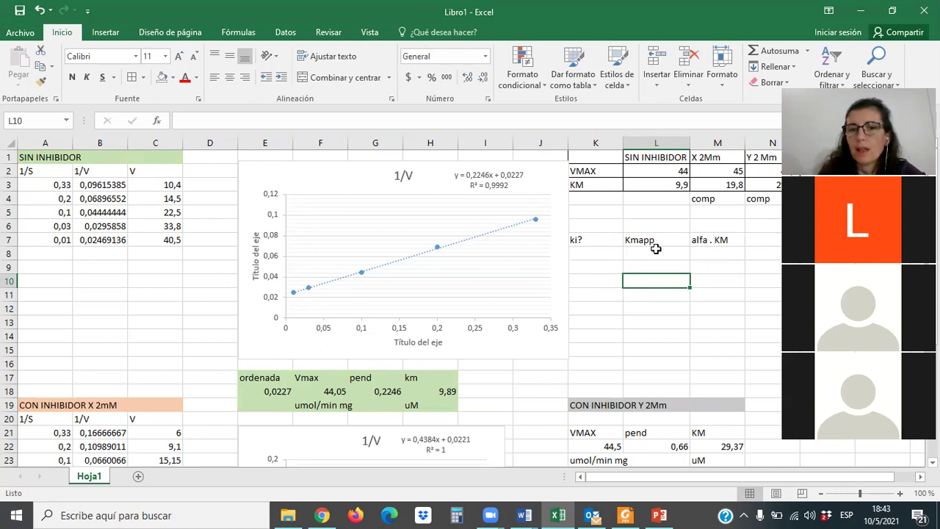
# Enter the label "alfa X" in K8, below the ki? label.
pyautogui.click(605, 253)
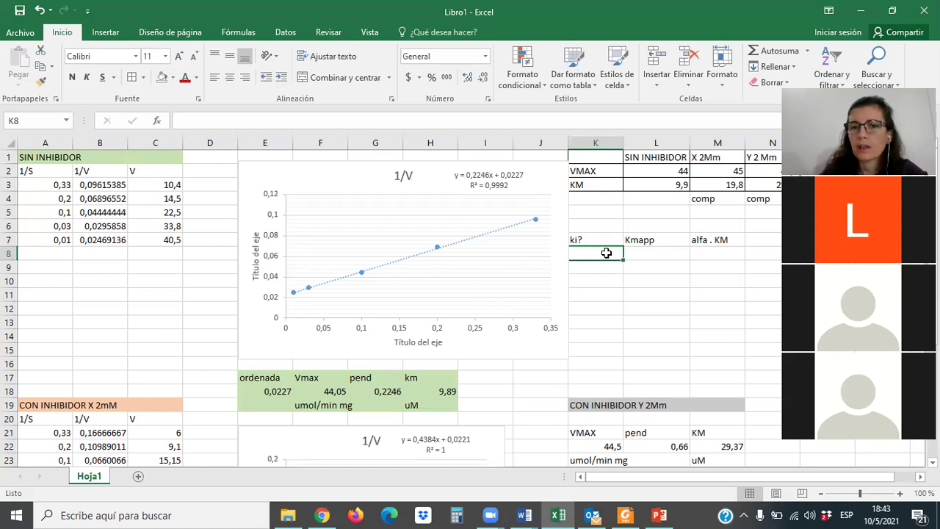
pyautogui.write('alfa')
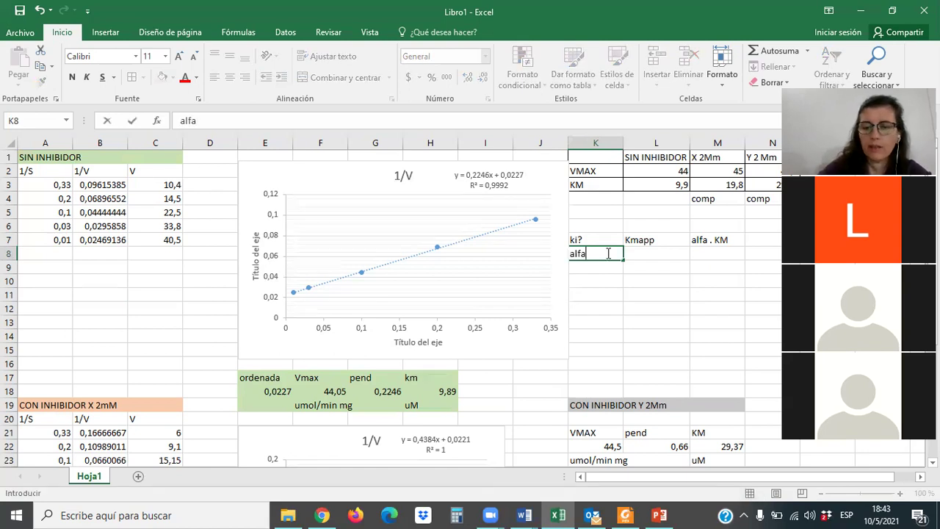
pyautogui.press('Tab')
pyautogui.click(606, 253)
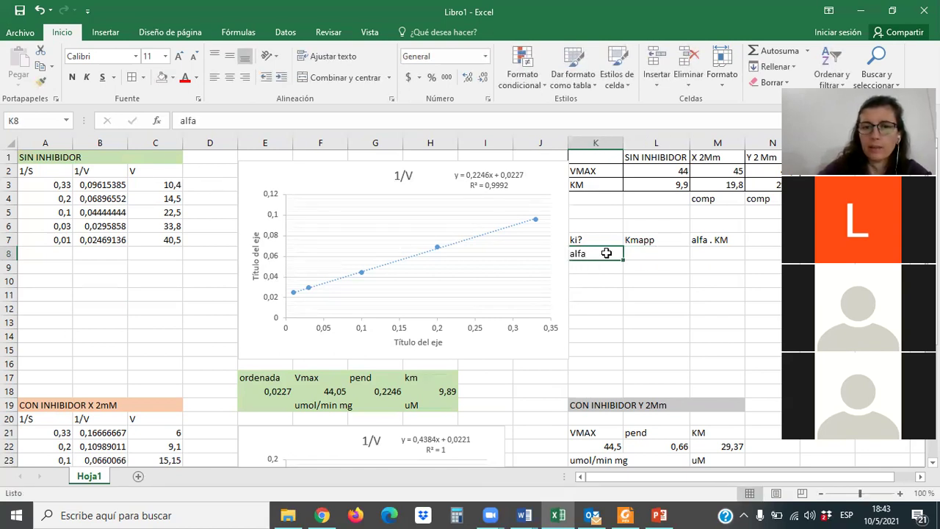
pyautogui.click(240, 120)
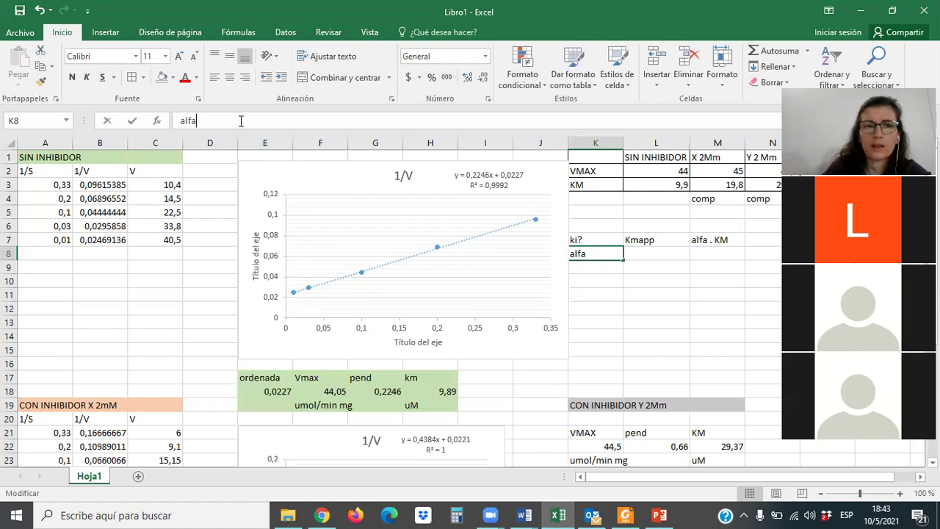
pyautogui.write('X')
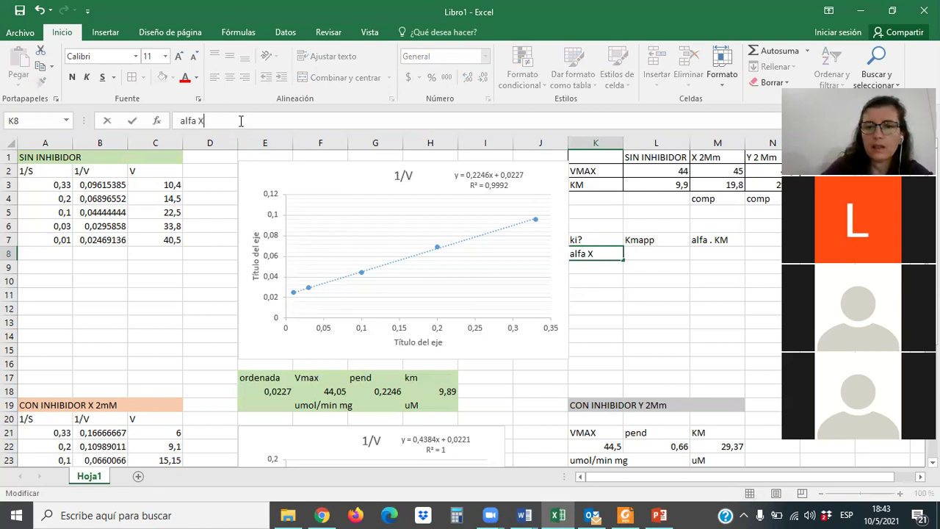
pyautogui.click(646, 294)
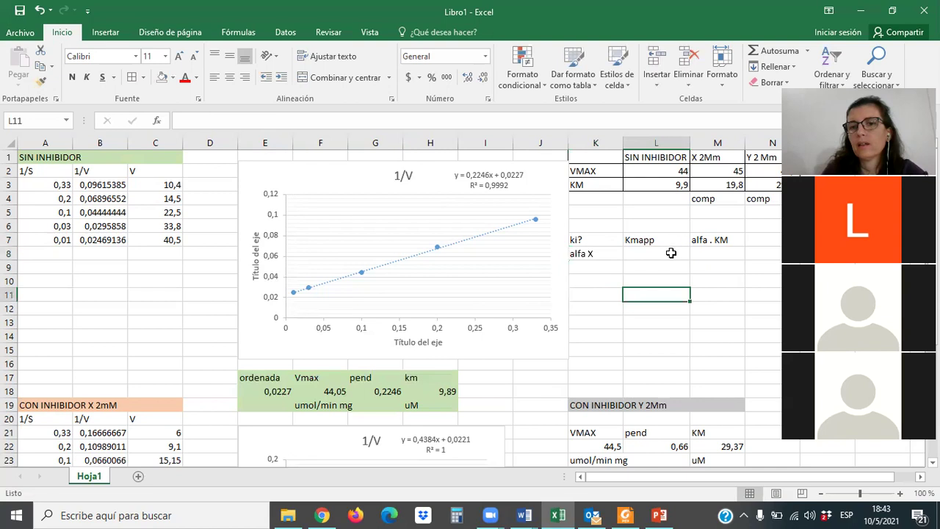
# Calculate alfa for inhibitor X in L8 by dividing its KM by the uninhibited KM (+M3/L3).
pyautogui.click(668, 254)
pyautogui.write('+')
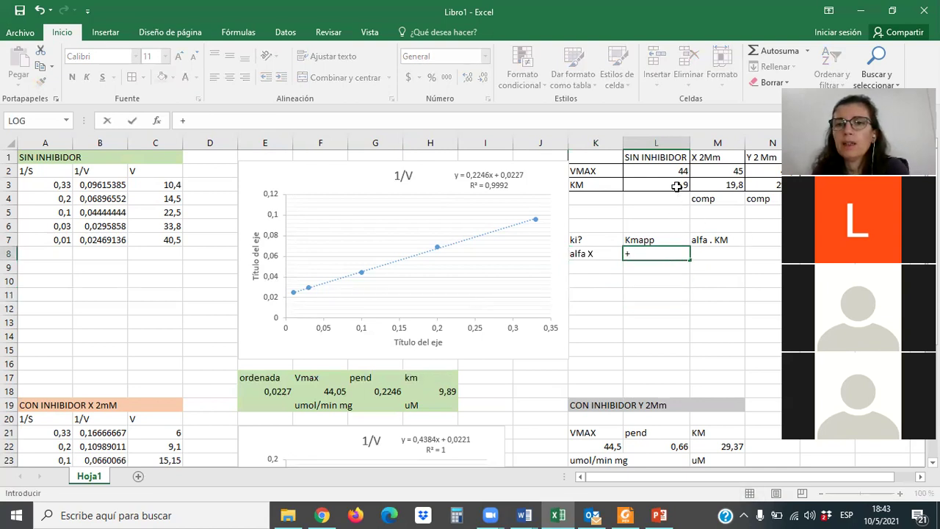
pyautogui.click(727, 185)
pyautogui.write('/')
pyautogui.click(669, 184)
pyautogui.press('Return')
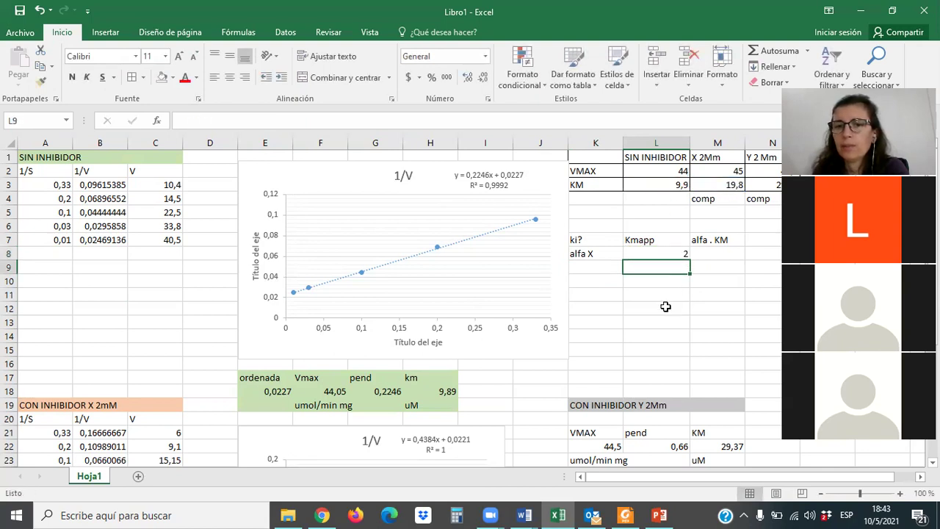
# Enter the label "alfaY" in K9, below the alfa X label.
pyautogui.click(587, 259)
pyautogui.click(585, 271)
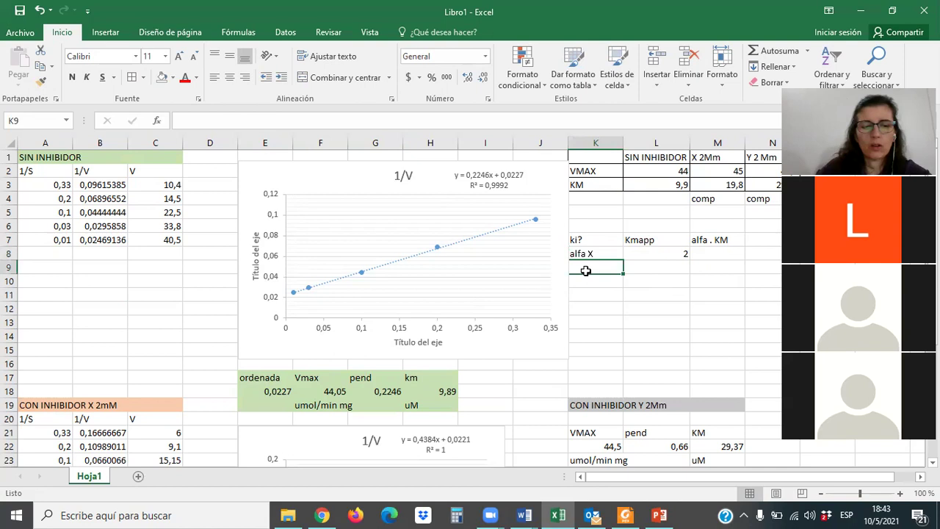
pyautogui.write('alfa X')
pyautogui.press('BackSpace')
pyautogui.press('BackSpace')
pyautogui.write('Y')
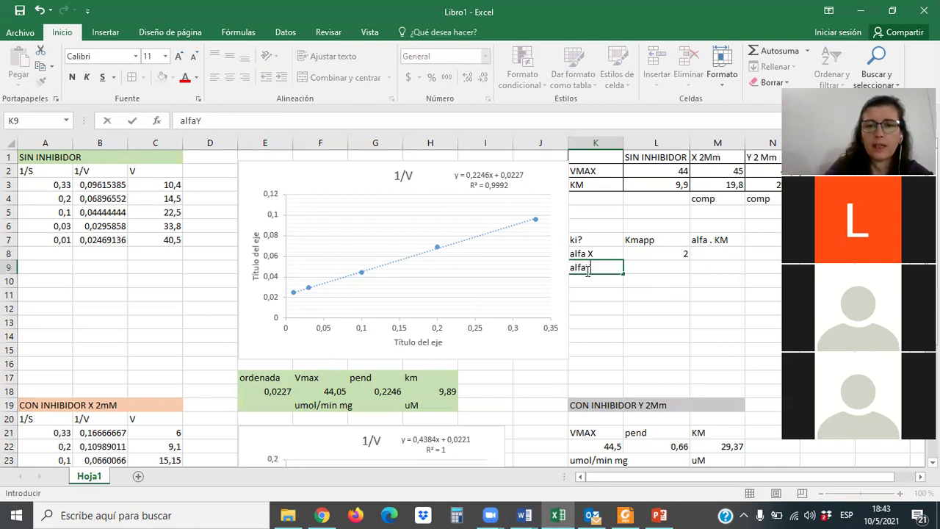
# Calculate alfa for inhibitor Y in L9 by dividing its KM by the uninhibited KM (+N3/L3).
pyautogui.click(664, 270)
pyautogui.write('+')
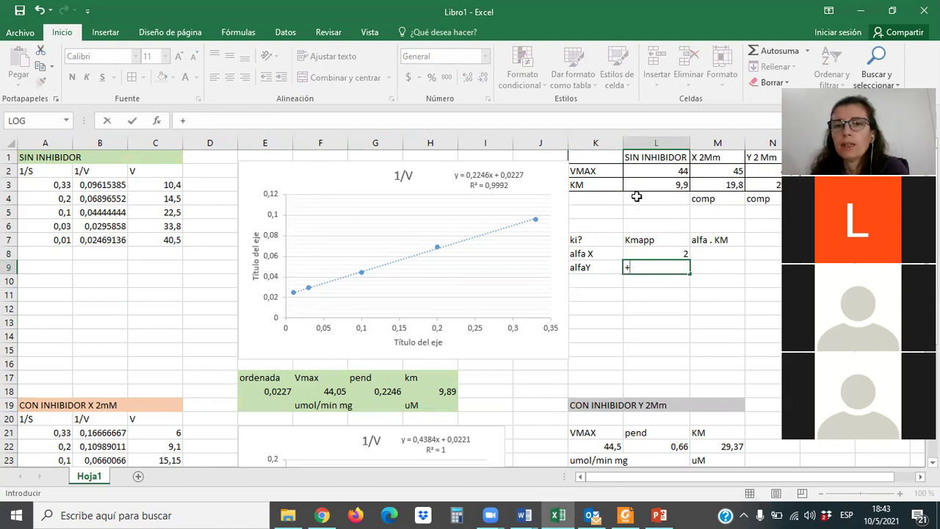
pyautogui.click(775, 185)
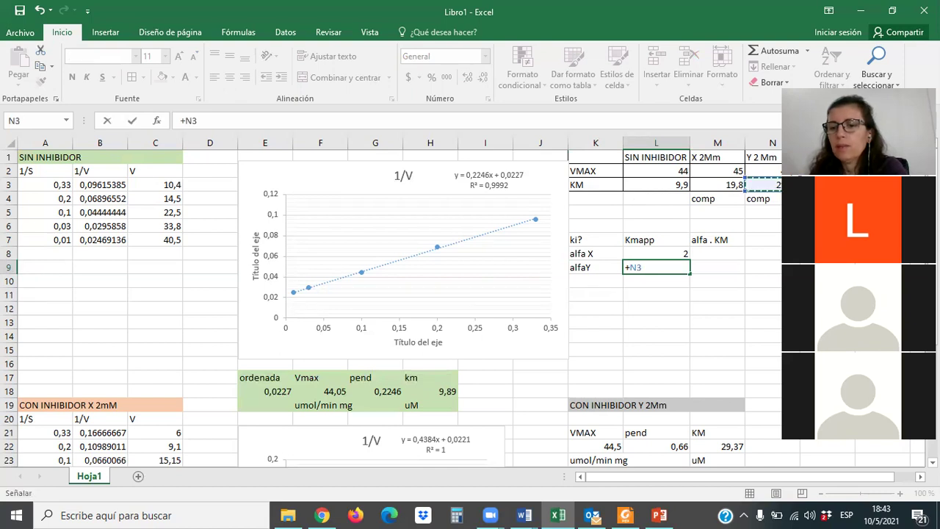
pyautogui.write('/')
pyautogui.click(672, 186)
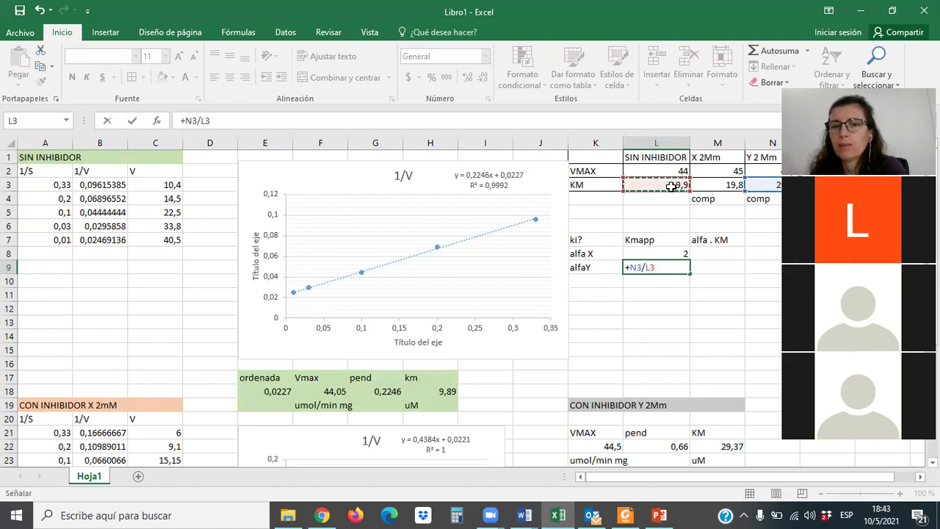
pyautogui.press('Return')
# Reduce the alfaY result in L9 to one decimal place.
pyautogui.click(678, 268)
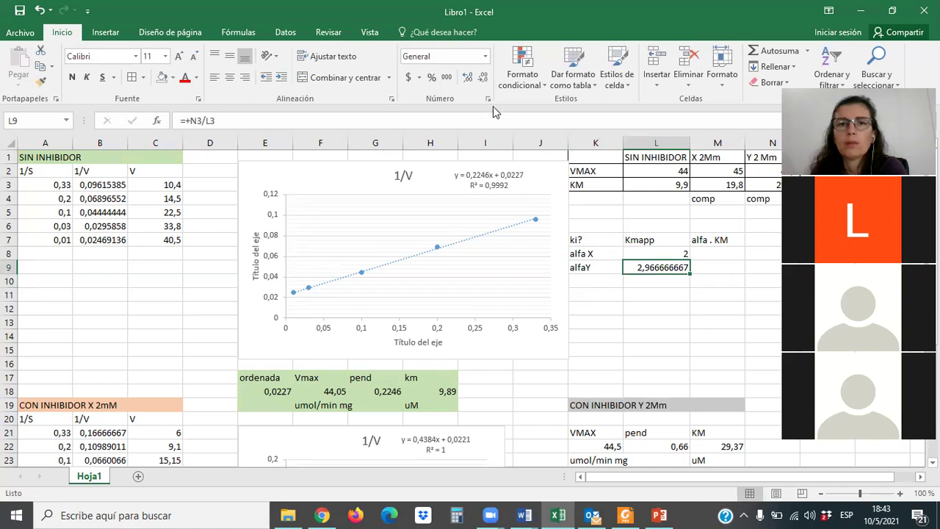
pyautogui.click(482, 77)
pyautogui.click(482, 77)
pyautogui.click(483, 77)
pyautogui.click(482, 77)
pyautogui.click(483, 78)
pyautogui.click(482, 77)
pyautogui.click(482, 77)
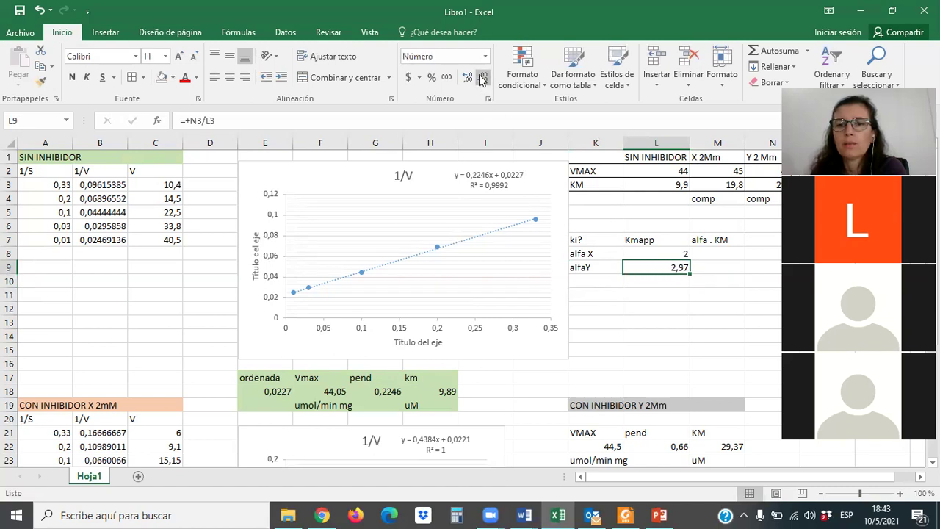
pyautogui.click(483, 77)
# Switch to PowerPoint to consult the acompetitive inhibition slide, and return to the Excel workbook.
pyautogui.click(686, 324)
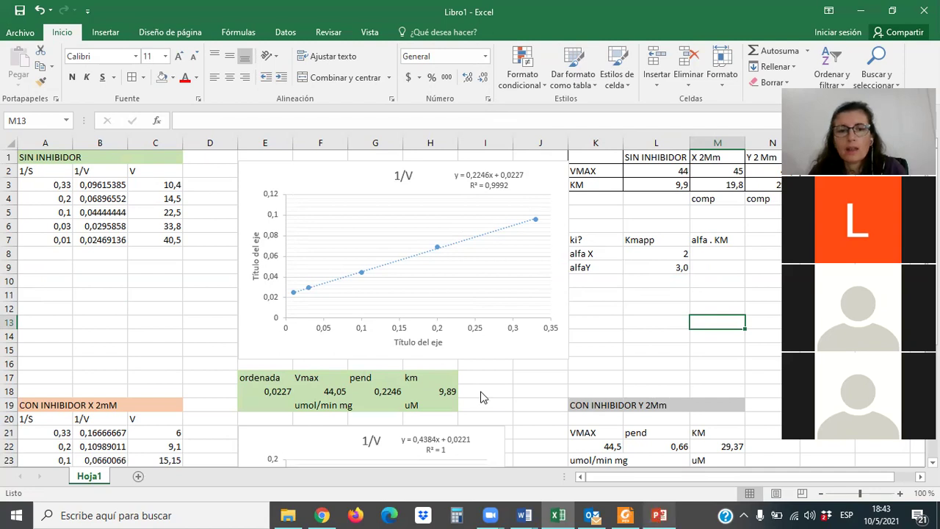
pyautogui.hotkey('alt', 'Tab')
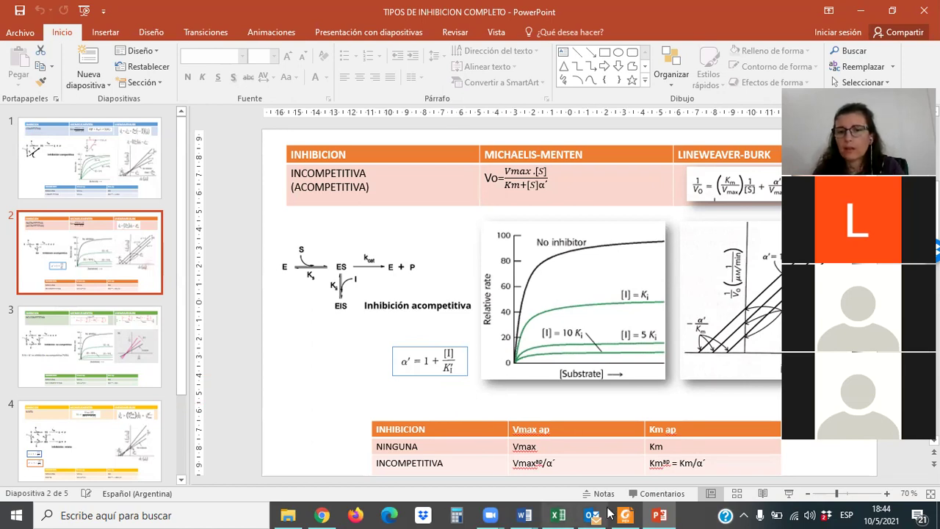
pyautogui.click(558, 514)
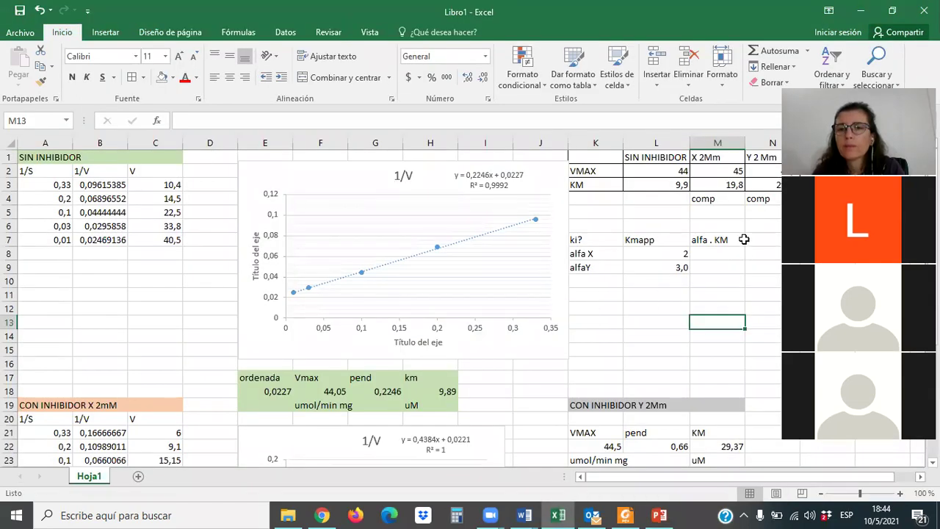
# Clear the Kmapp and alfa . KM notes from cells L7 and M7.
pyautogui.click(654, 242)
pyautogui.moveTo(671, 240); pyautogui.dragTo(707, 249)
pyautogui.press('Delete')
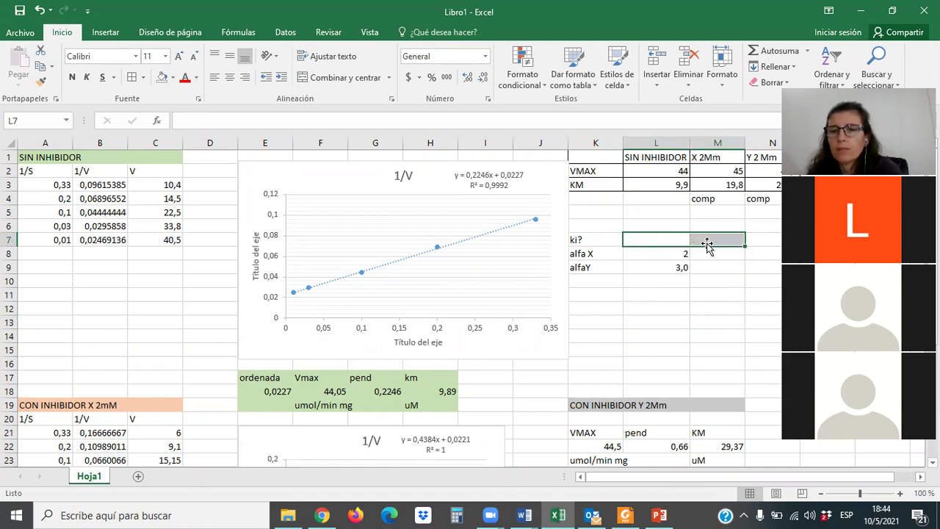
# Copy the "ki?" label from K7 to M7 as a column heading, and clear the original in K7.
pyautogui.click(701, 241)
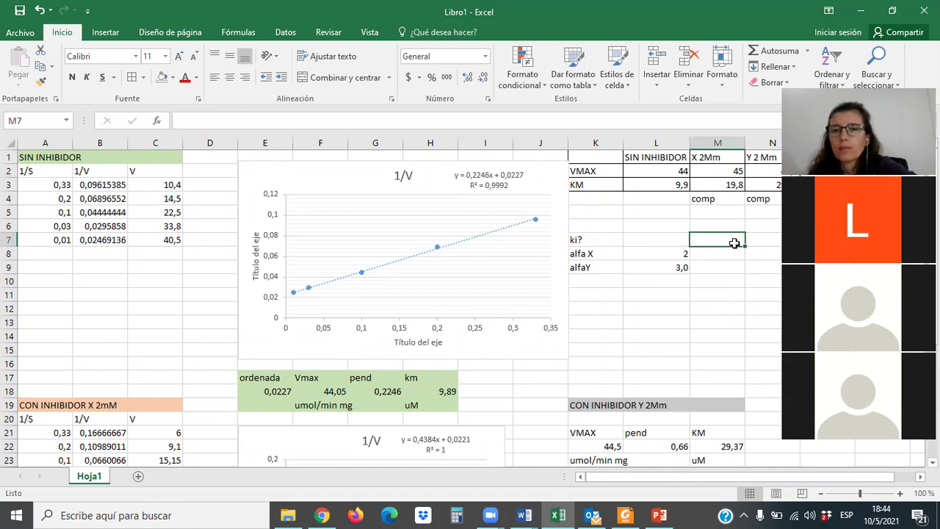
pyautogui.click(601, 241)
pyautogui.hotkey('ctrl', 'c')
pyautogui.click(730, 237)
pyautogui.hotkey('ctrl', 'v')
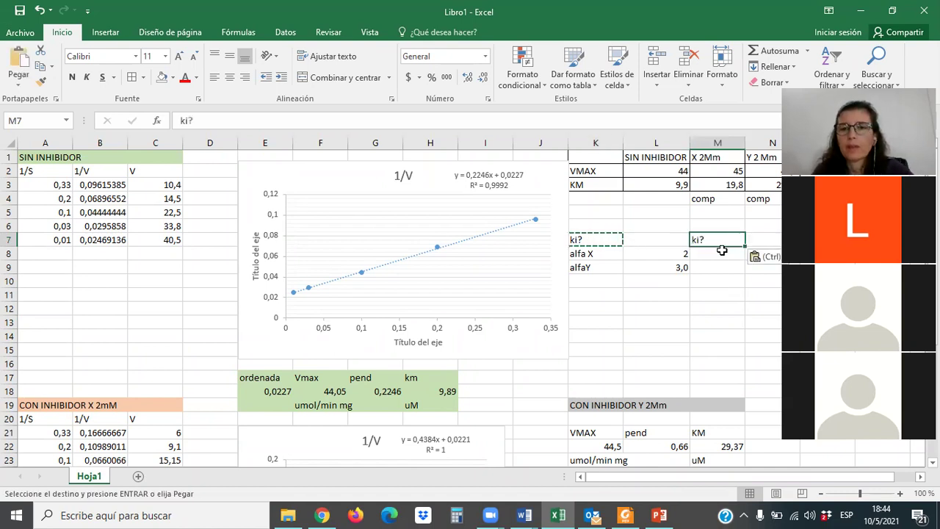
pyautogui.click(598, 239)
pyautogui.press('Delete')
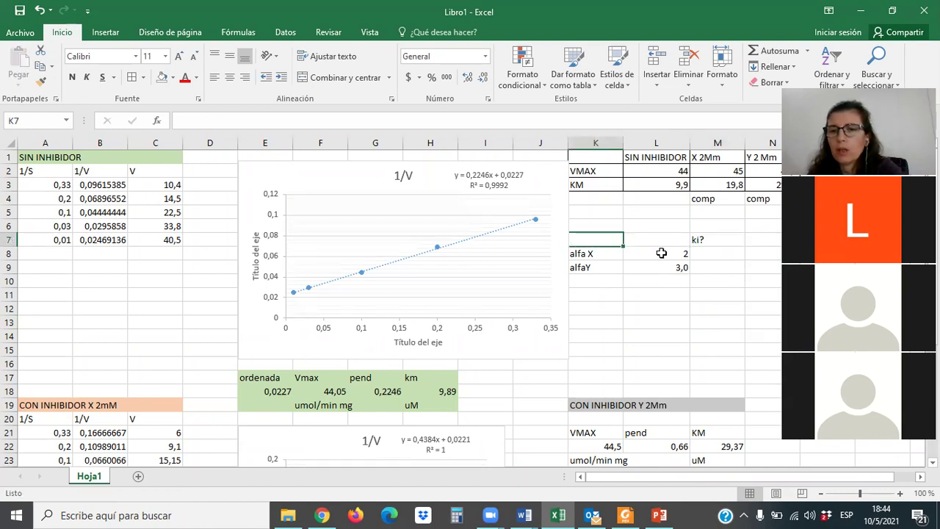
# Select M8 for the Ki of inhibitor X, and switch to PowerPoint to examine the formula relating α′, [I] and Ki.
pyautogui.click(732, 252)
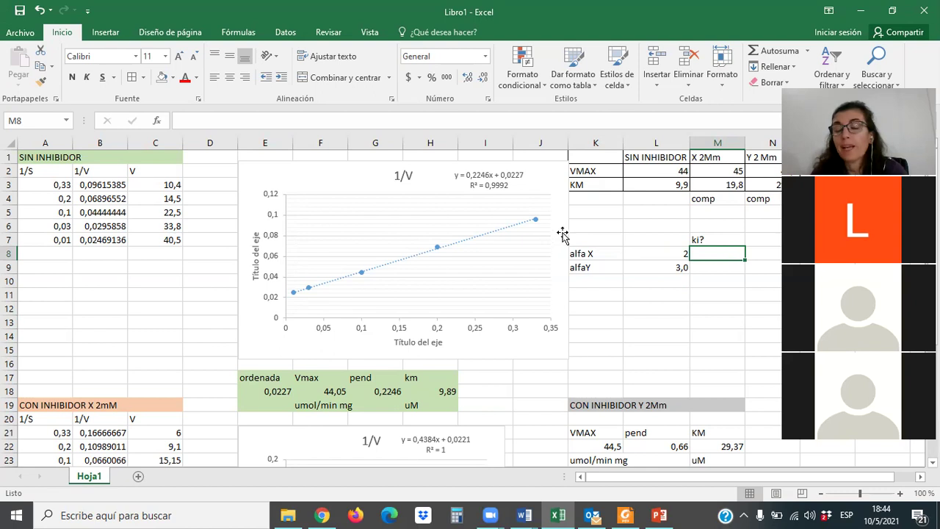
pyautogui.moveTo(659, 514)
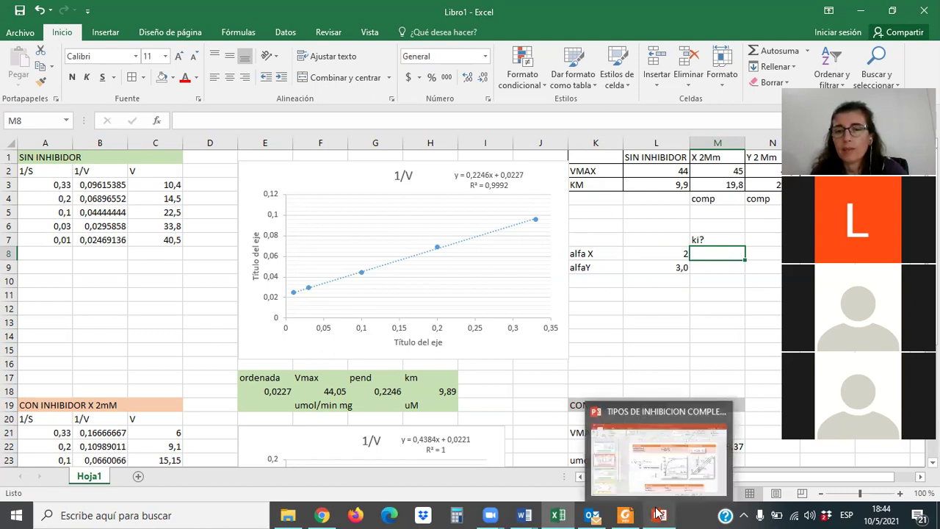
pyautogui.click(659, 514)
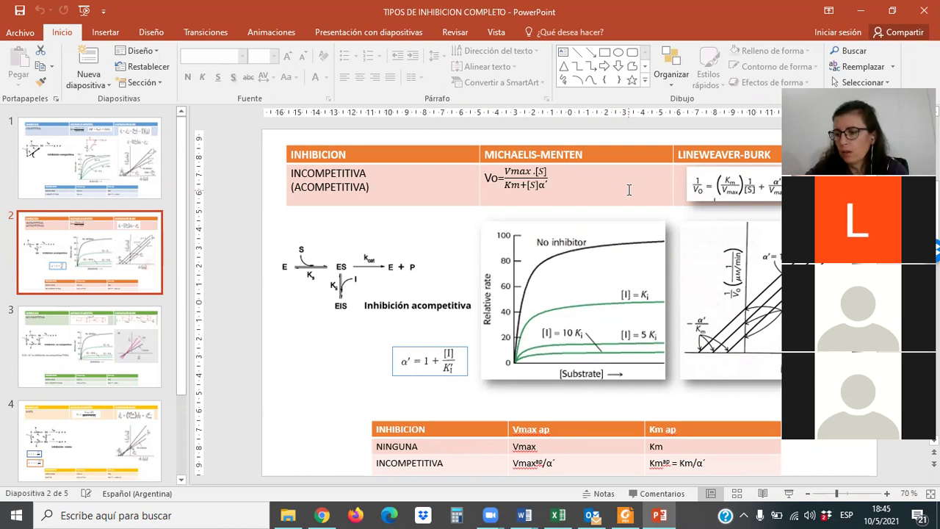
pyautogui.click(560, 514)
pyautogui.moveTo(660, 514)
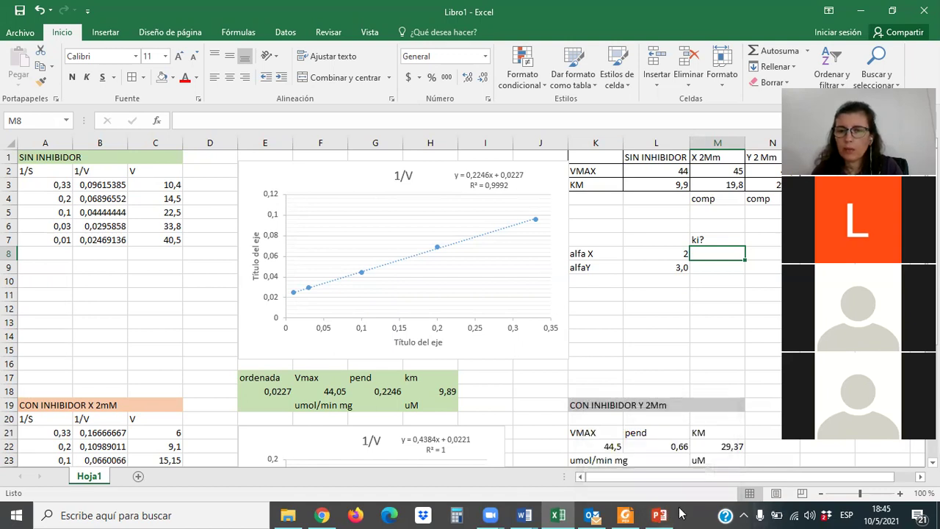
pyautogui.click(659, 515)
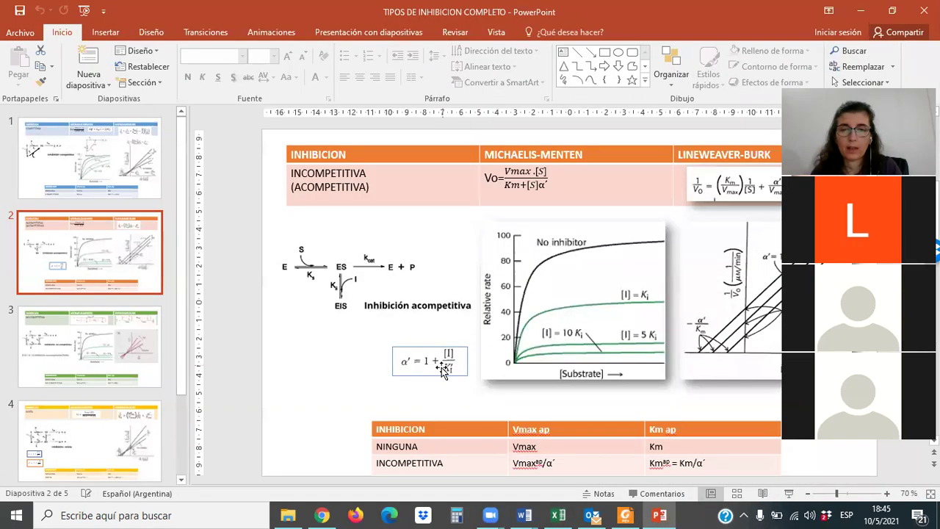
# Return from the α′ formula in PowerPoint to the Excel workbook and enter Ki values 2 in M8 and 1 in M9.
pyautogui.click(441, 369)
pyautogui.hotkey('ctrl', 'c')
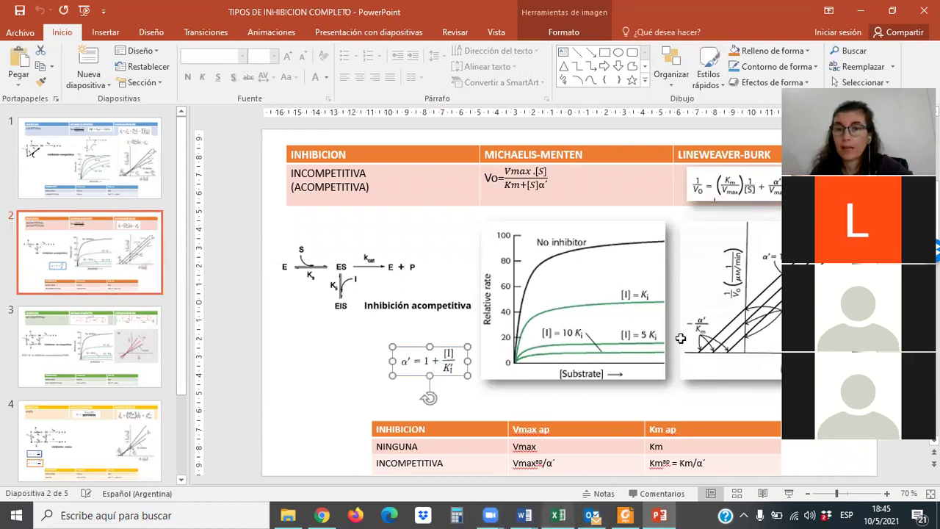
pyautogui.click(558, 515)
pyautogui.write('2')
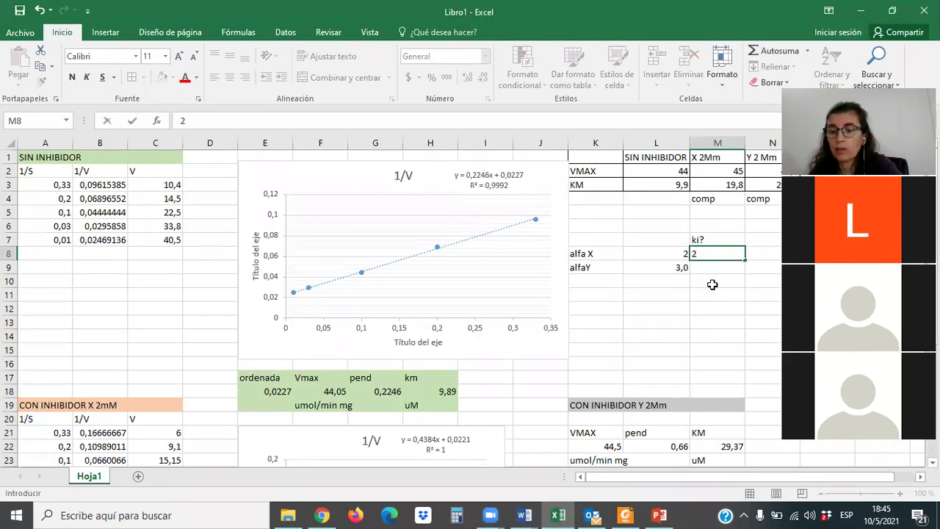
pyautogui.press('Return')
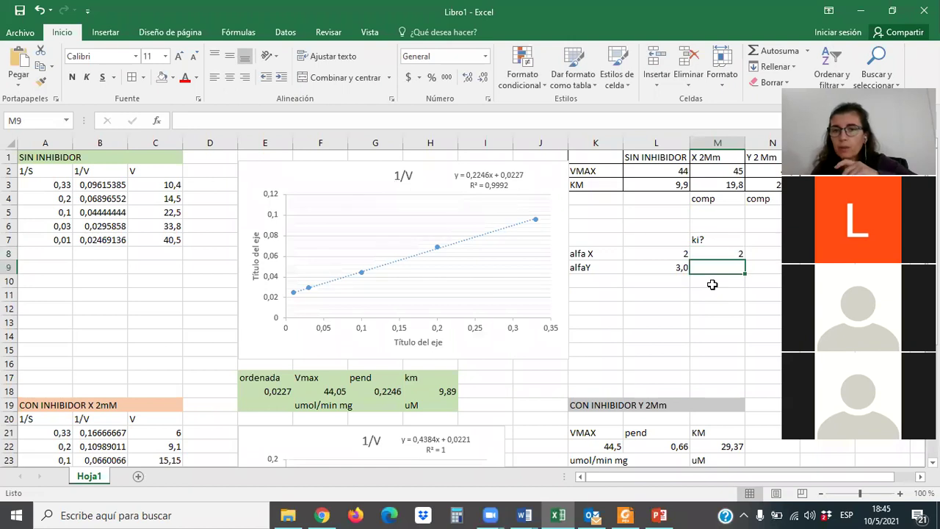
pyautogui.write('1')
pyautogui.click(723, 295)
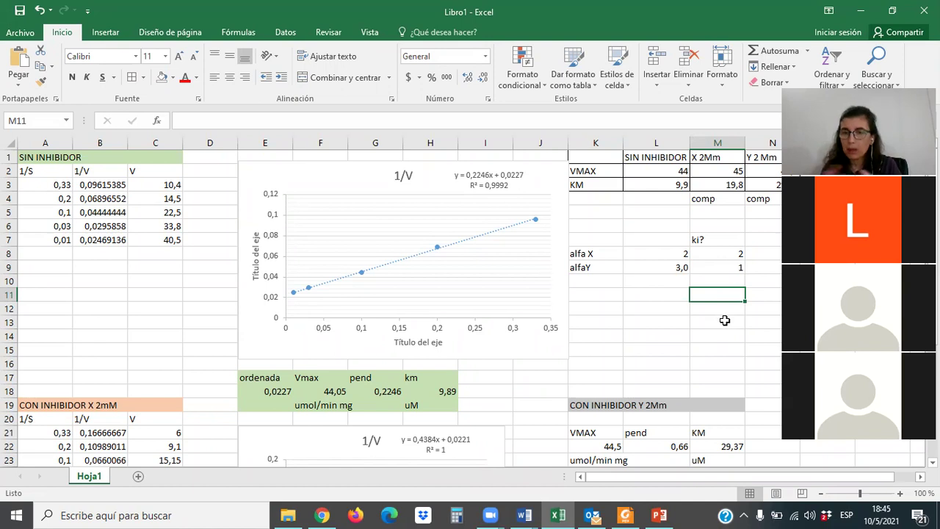
# Rewrite the Ki values with their units, as 2mM in M8 and 1mM in M9.
pyautogui.click(723, 254)
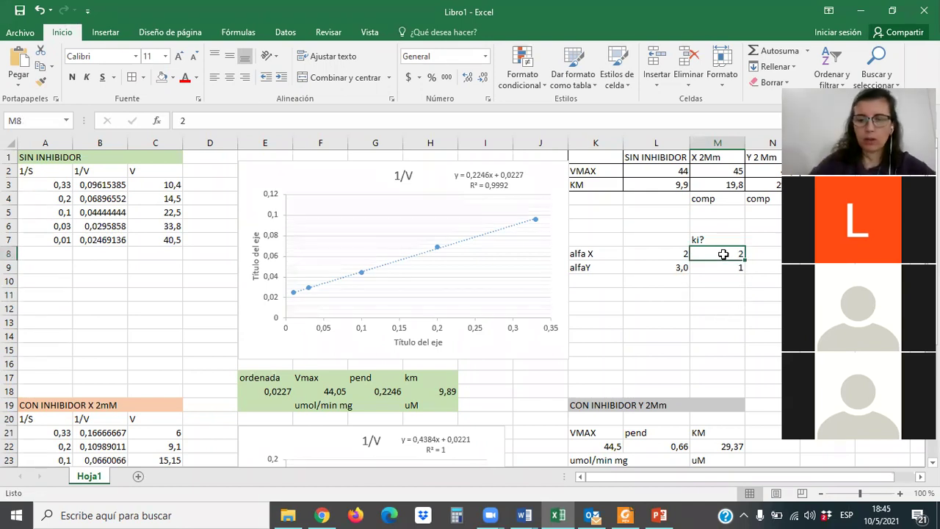
pyautogui.write('2mM')
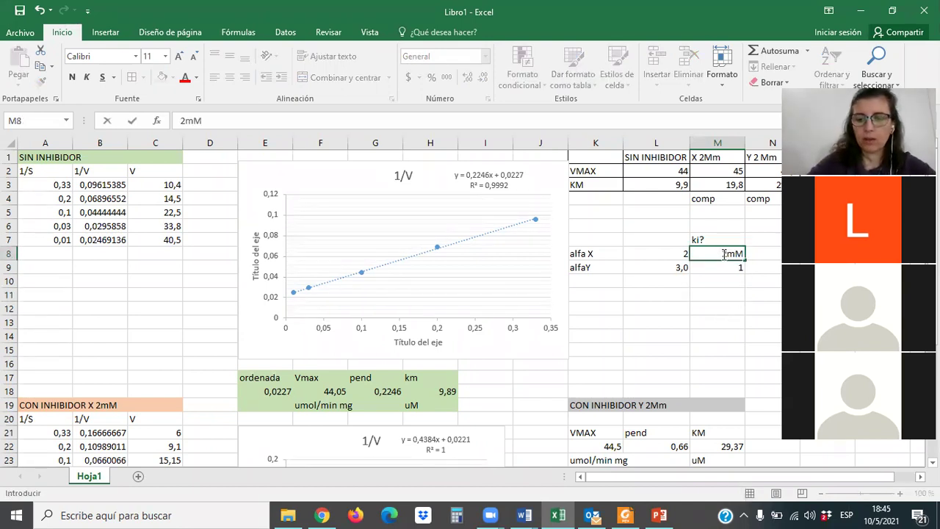
pyautogui.press('Return')
pyautogui.write('1mM')
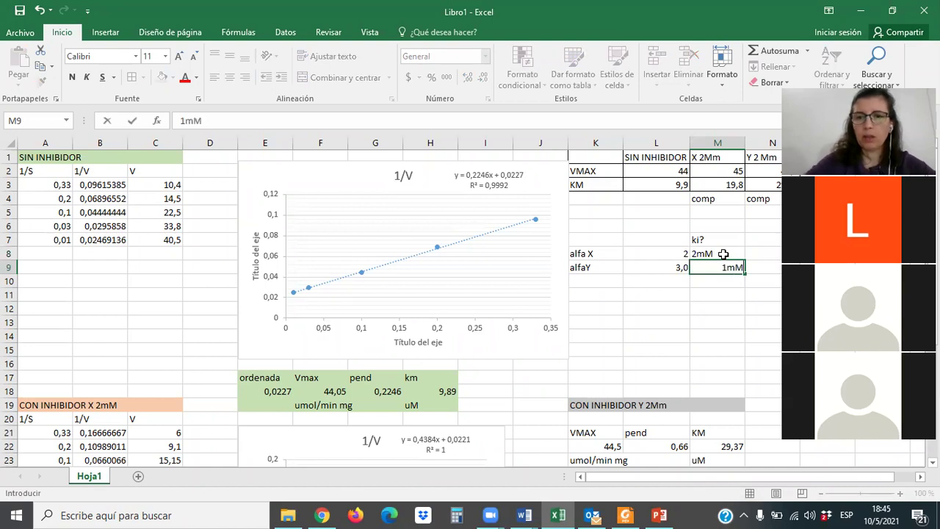
pyautogui.press('Return')
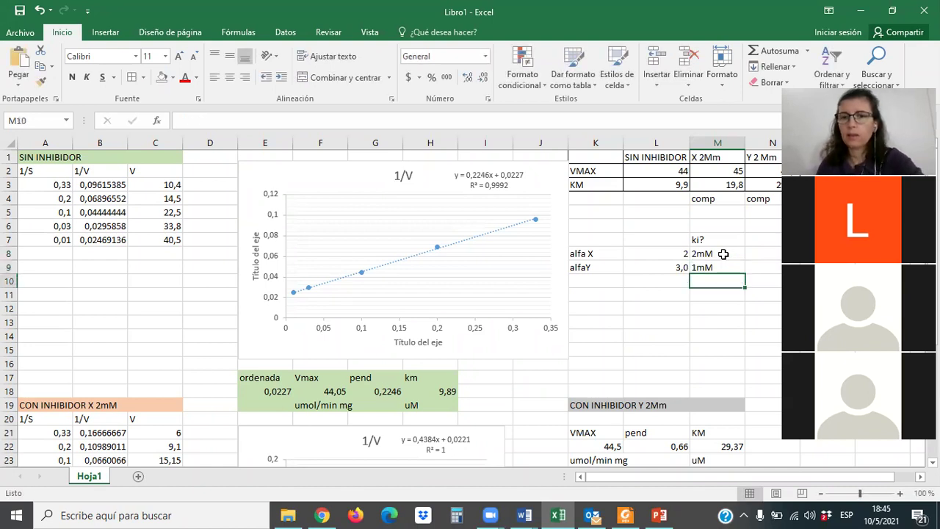
pyautogui.click(725, 320)
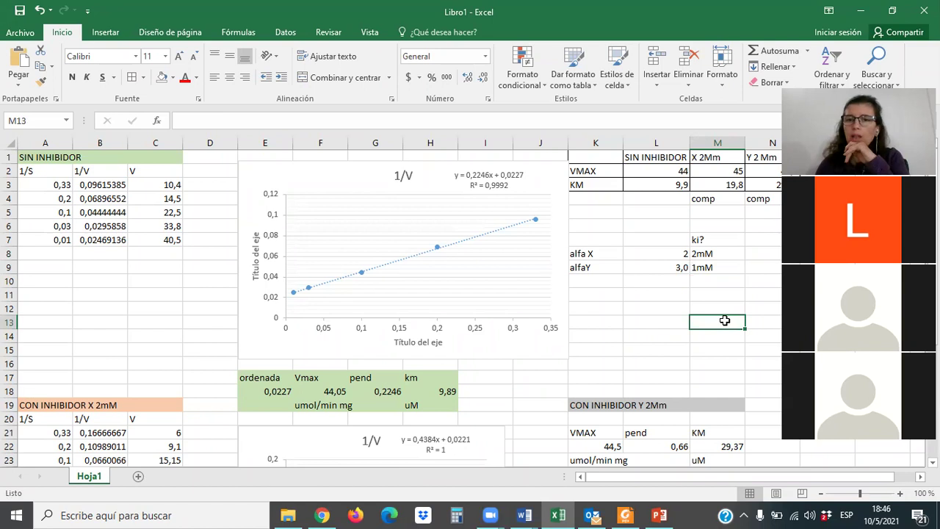
# Enter the heading alfa in L7 and relabel the rows in K8 and K9 as X and Y.
pyautogui.click(665, 238)
pyautogui.write('alfa')
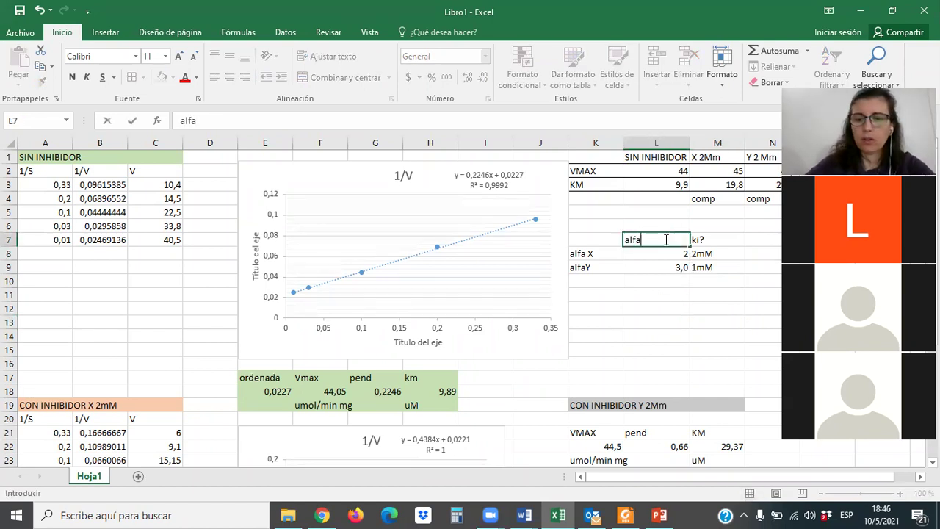
pyautogui.press('Return')
pyautogui.press('Left')
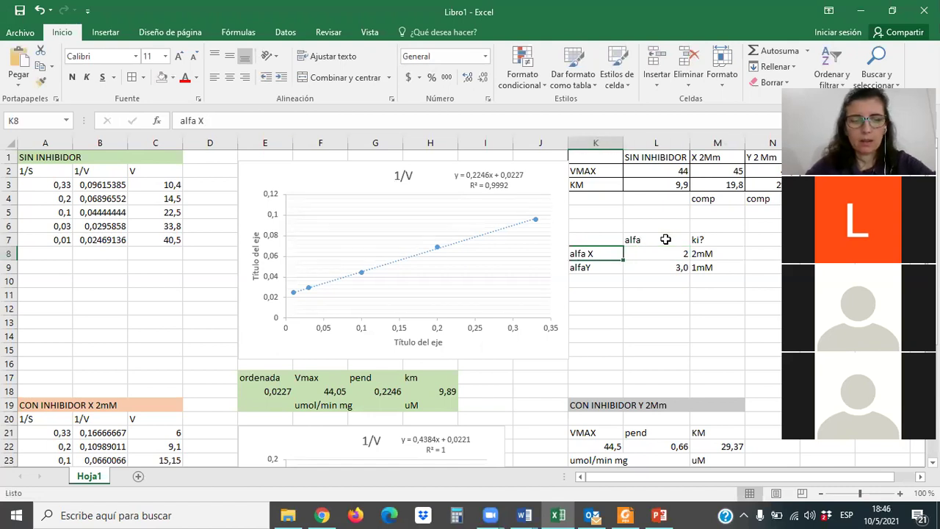
pyautogui.write('X')
pyautogui.press('Return')
pyautogui.write('Y')
pyautogui.press('Return')
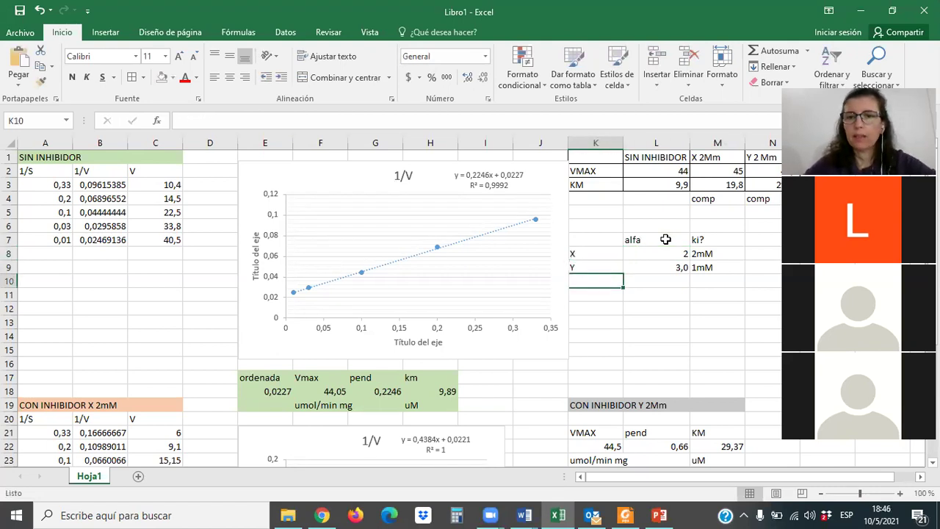
# Apply all borders to the alfa and Ki table in K7:M9.
pyautogui.moveTo(608, 235); pyautogui.dragTo(703, 267)
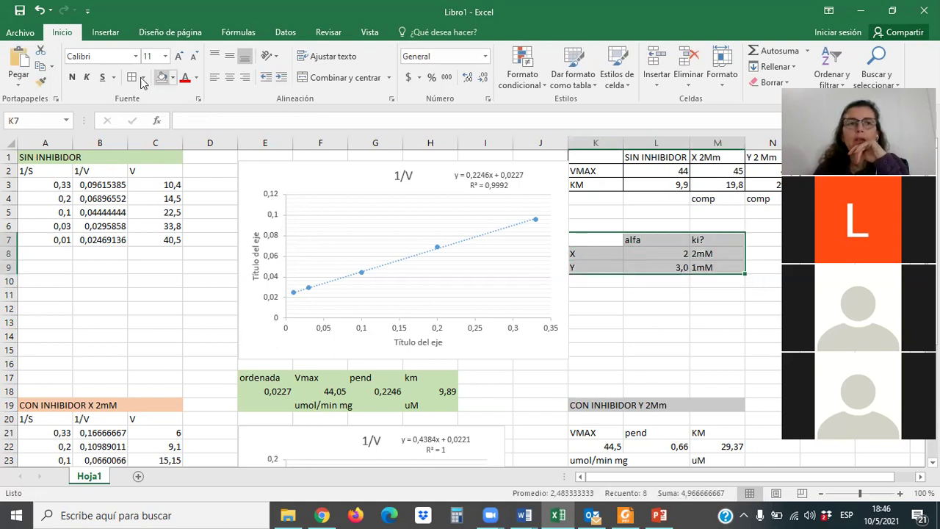
pyautogui.click(682, 320)
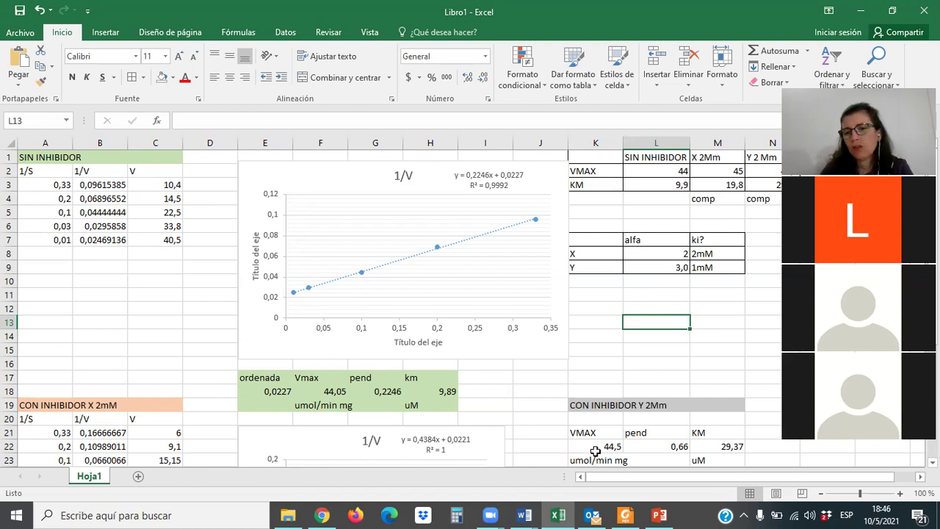
# Fill the VMAX, pend and KM results block for inhibitor Y in K21:M23 with light grey.
pyautogui.scroll(-3, 532, 435)
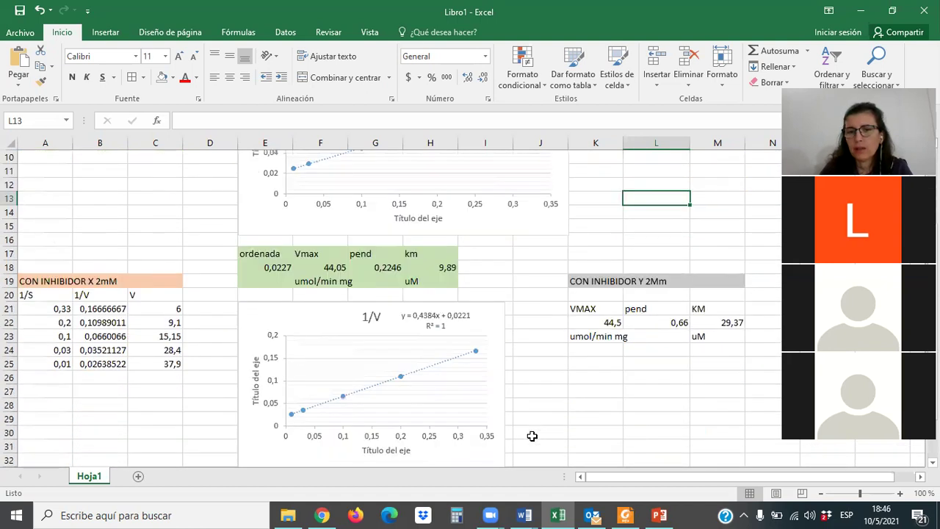
pyautogui.scroll(3, 569, 414)
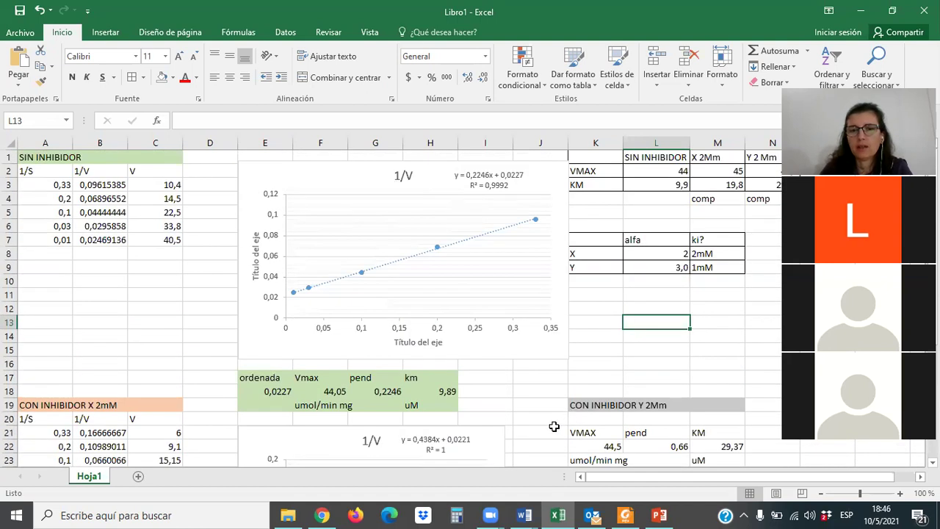
pyautogui.scroll(-1, 554, 426)
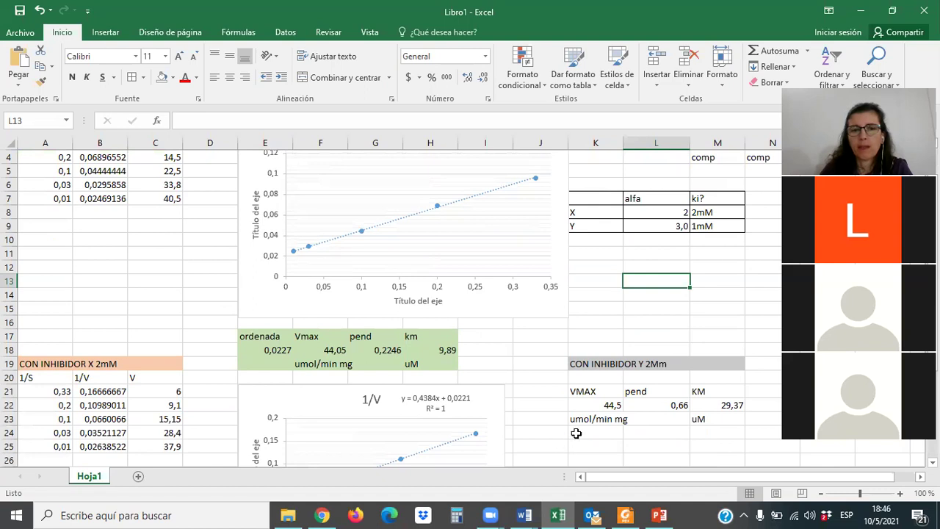
pyautogui.moveTo(601, 393); pyautogui.dragTo(735, 418)
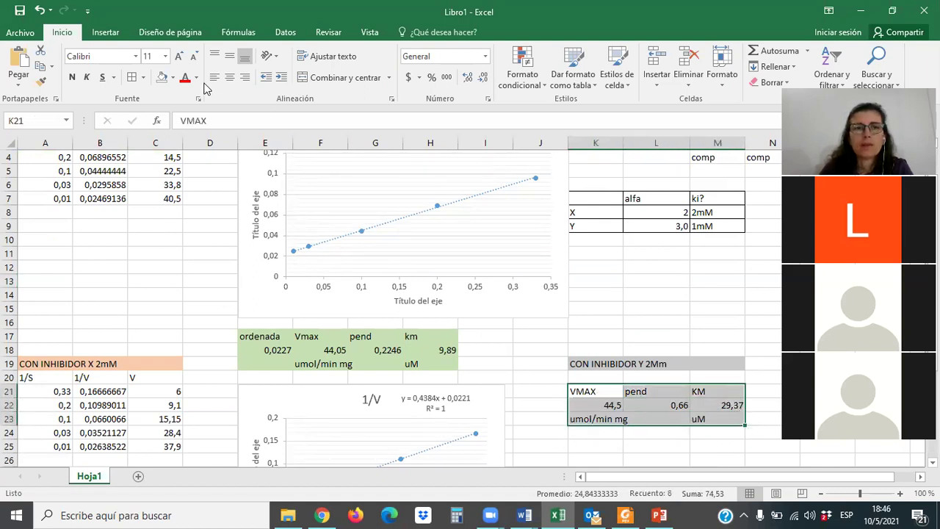
pyautogui.click(173, 77)
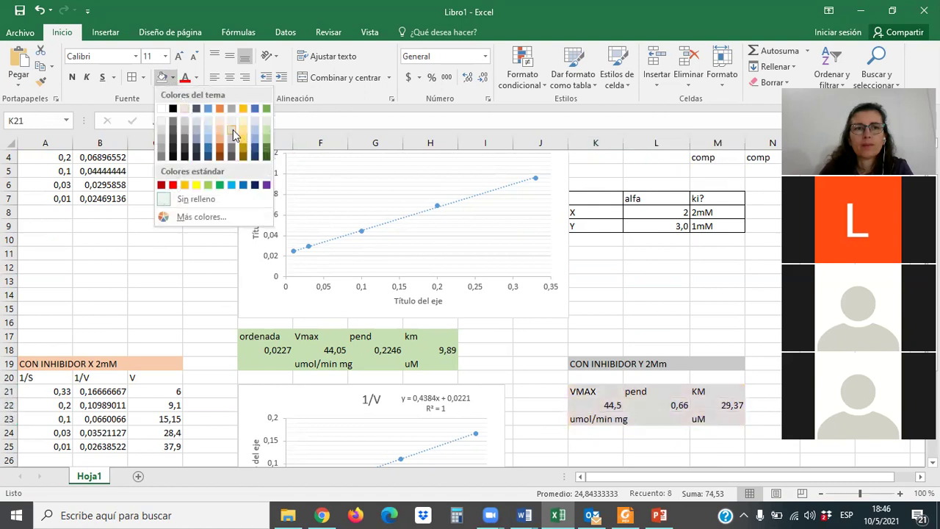
pyautogui.click(231, 128)
pyautogui.click(709, 332)
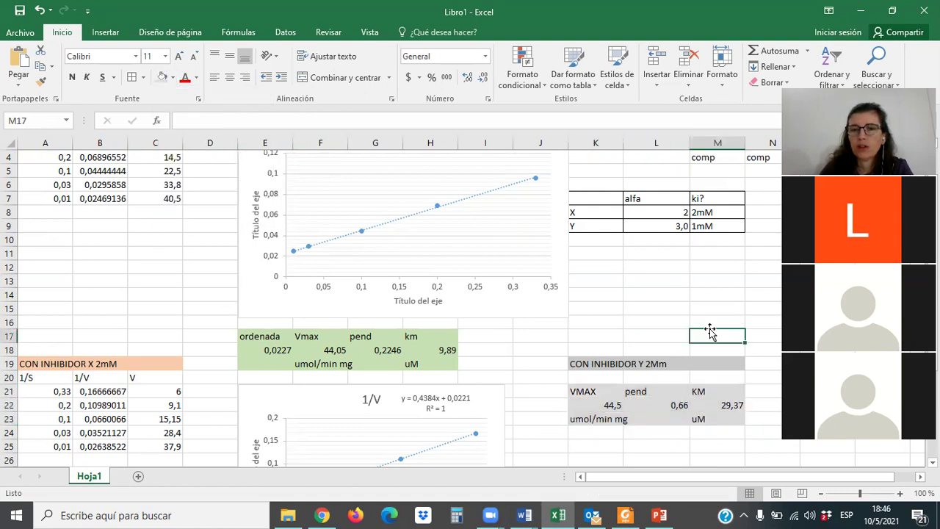
# Save the workbook as PROBLEMA 27_ENZIMAS in the RESOLUCIONES folder.
pyautogui.click(28, 35)
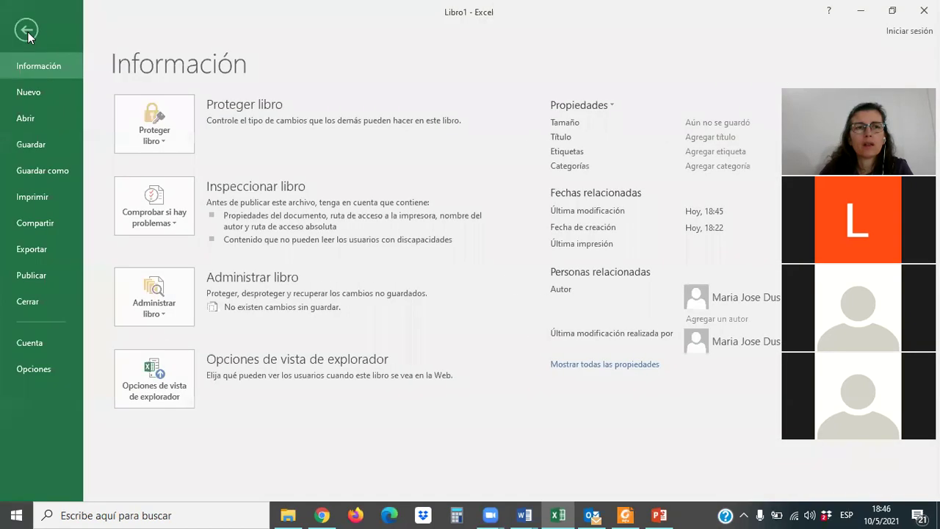
pyautogui.click(44, 170)
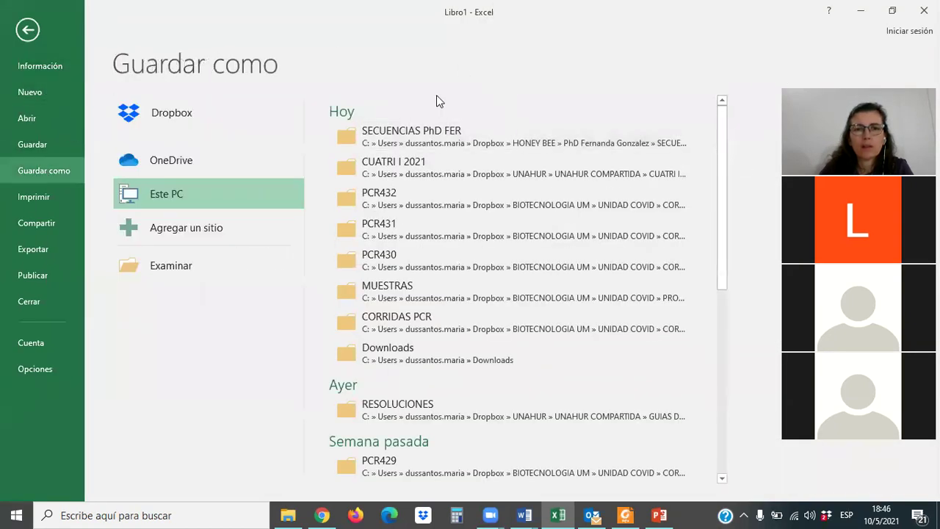
pyautogui.click(435, 403)
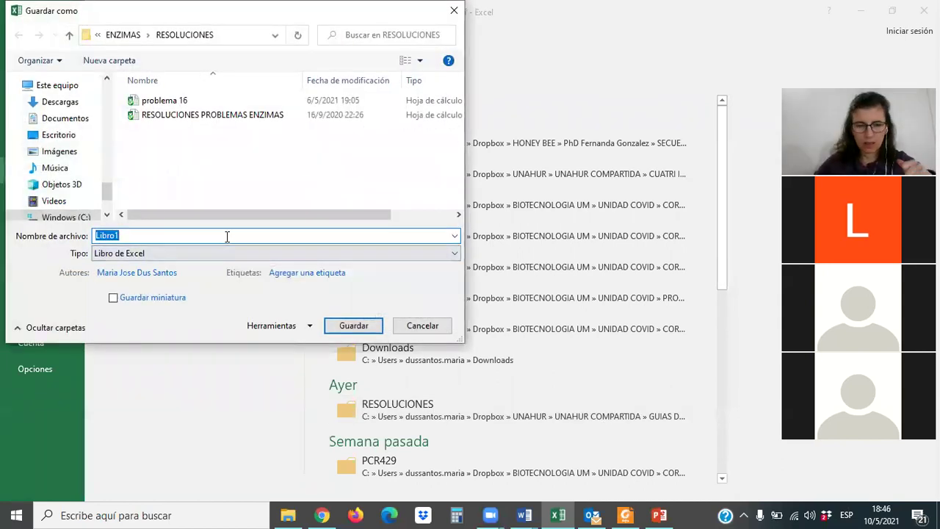
pyautogui.write('PROBLE')
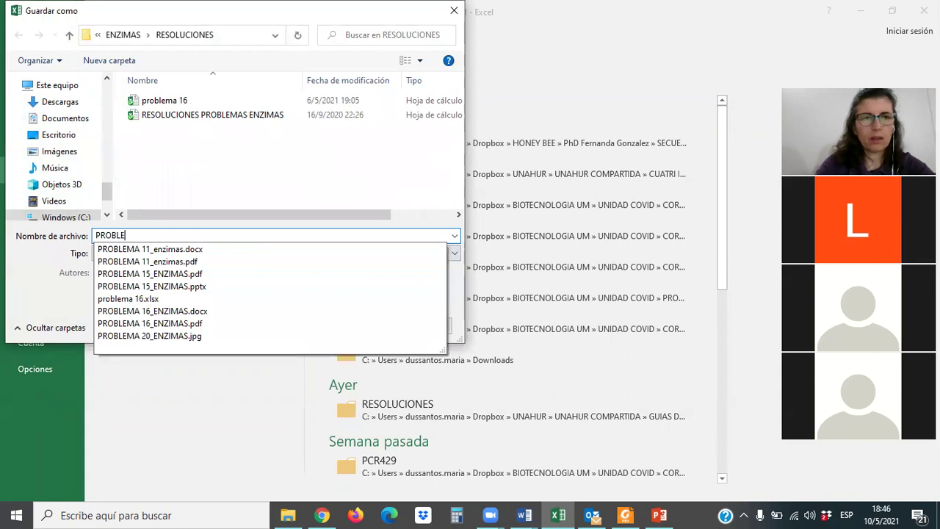
pyautogui.write('MA 27')
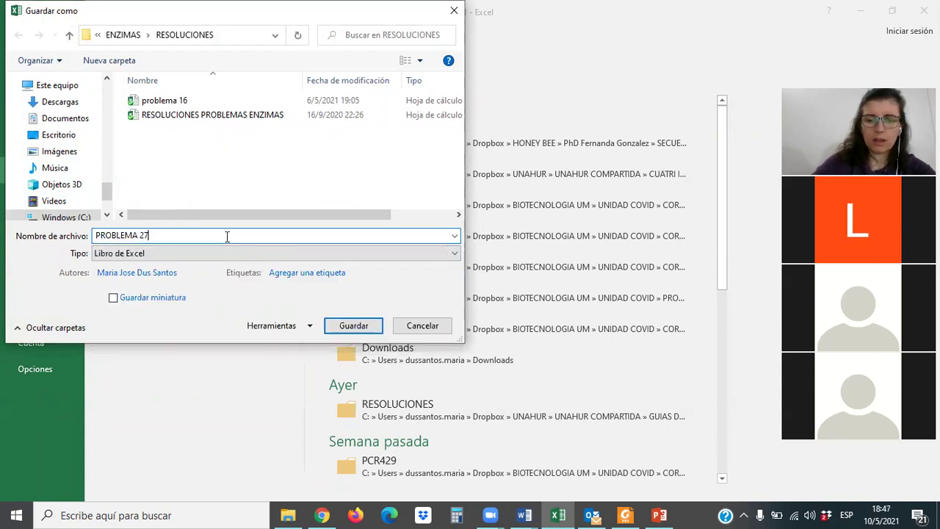
pyautogui.write('_ENZIMAS')
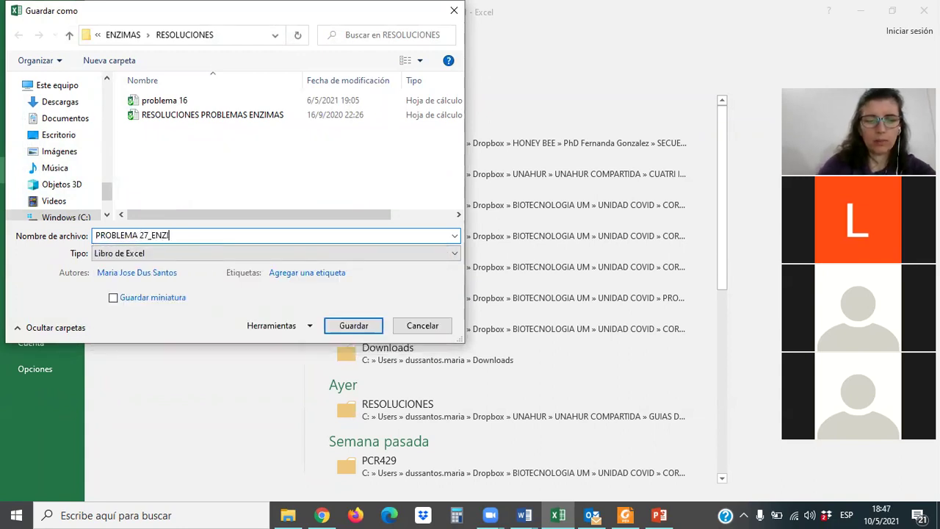
pyautogui.click(361, 325)
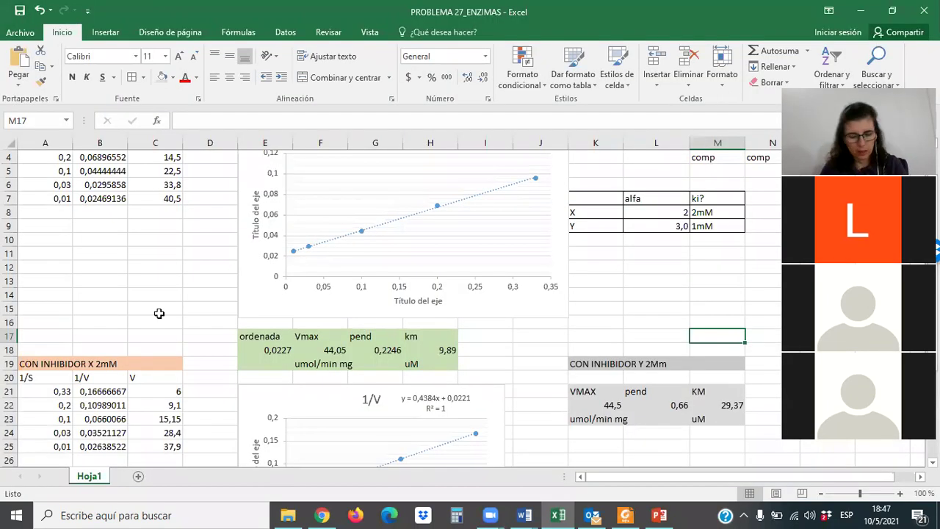